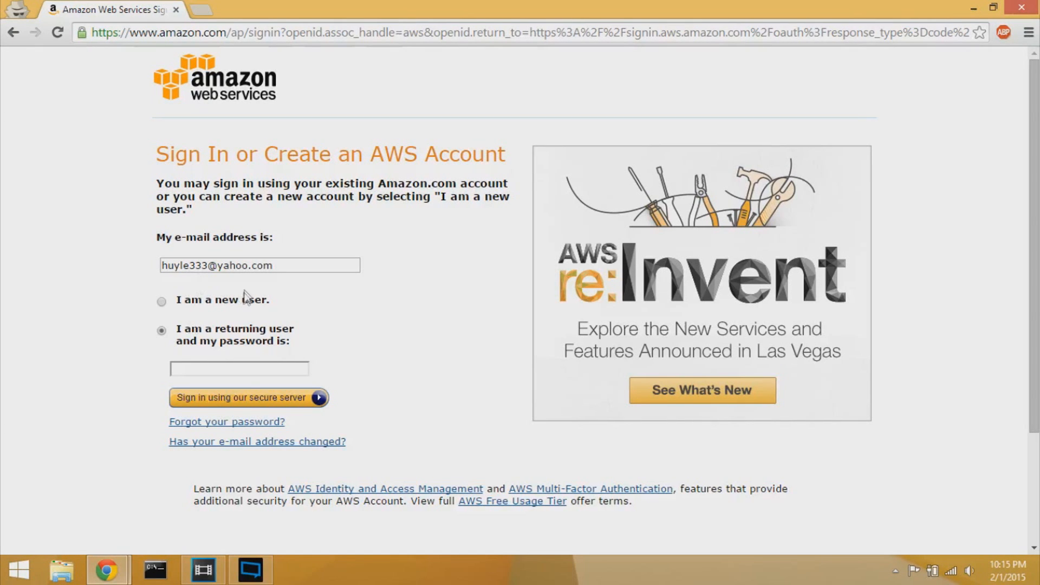
- Sign in with the account password and confirm the region is US East (N. Virginia)
{"action": "left_click", "coordinate": [233, 371]}
{"action": "type", "text": "••••••••••••"}
{"action": "key", "text": "Return"}
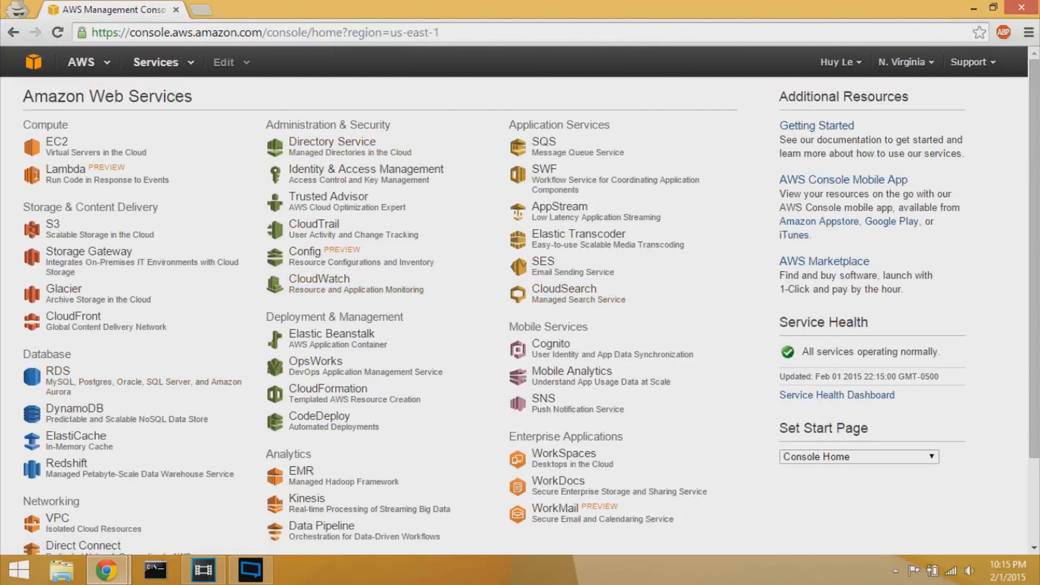
{"action": "left_click", "coordinate": [911, 64]}
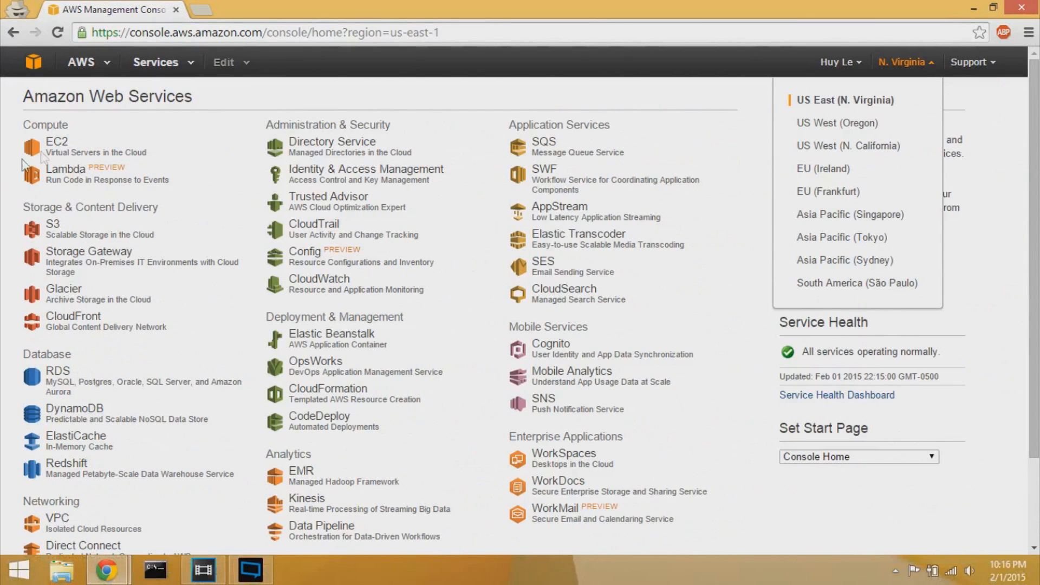
- Go to the EC2 dashboard and start the Launch Instance wizard
{"action": "left_click", "coordinate": [64, 147]}
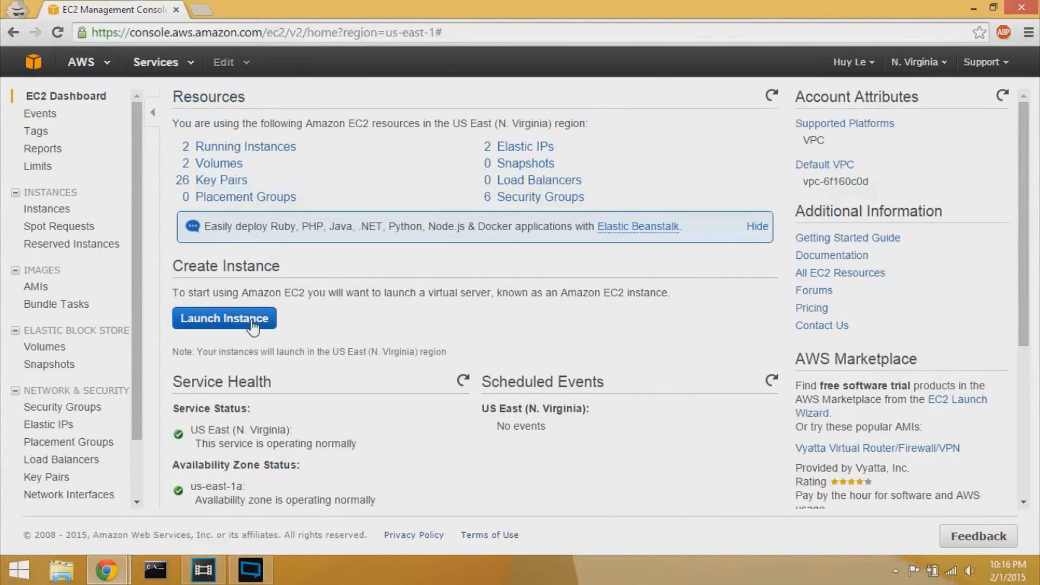
{"action": "left_click", "coordinate": [195, 325]}
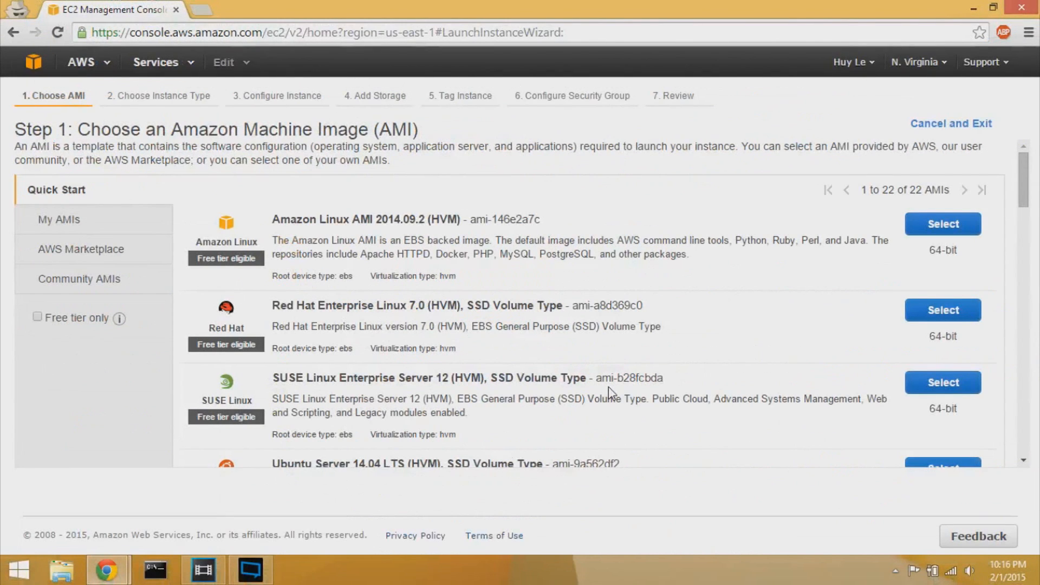
- Select the Ubuntu Server 14.04 LTS (HVM), SSD Volume Type image
{"action": "scroll", "coordinate": [609, 387], "scroll_direction": "down", "scroll_amount": 4}
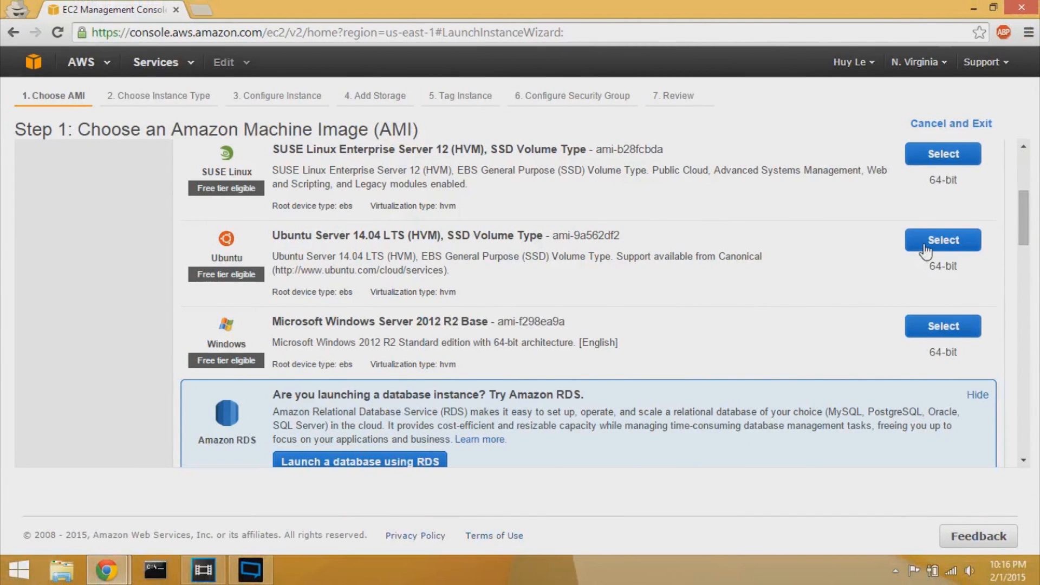
{"action": "left_click", "coordinate": [926, 251]}
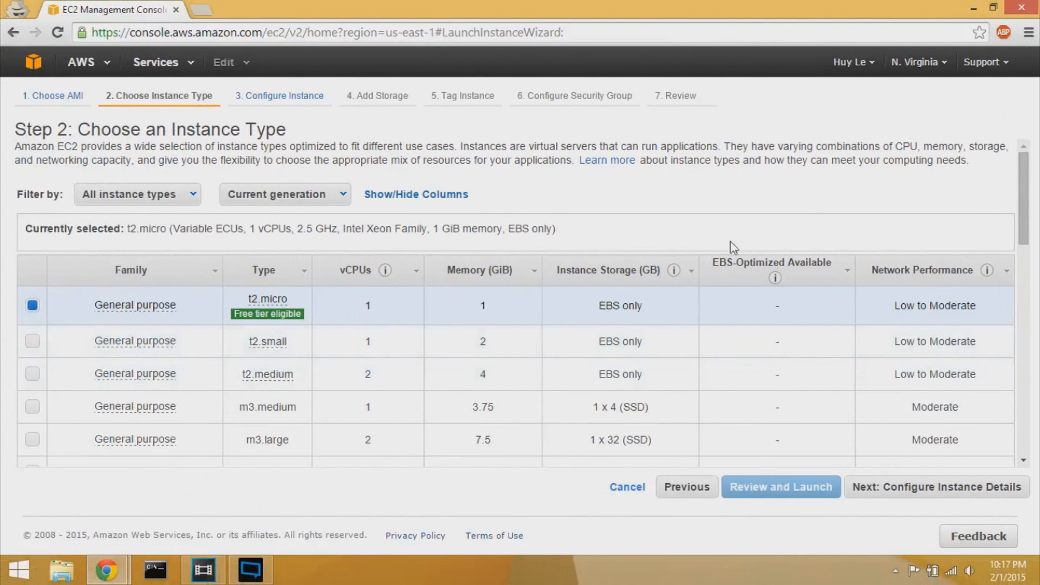
- Keep t2.micro with default instance details, storage and tags, advancing to Configure Security Group
{"action": "mouse_move", "coordinate": [267, 318]}
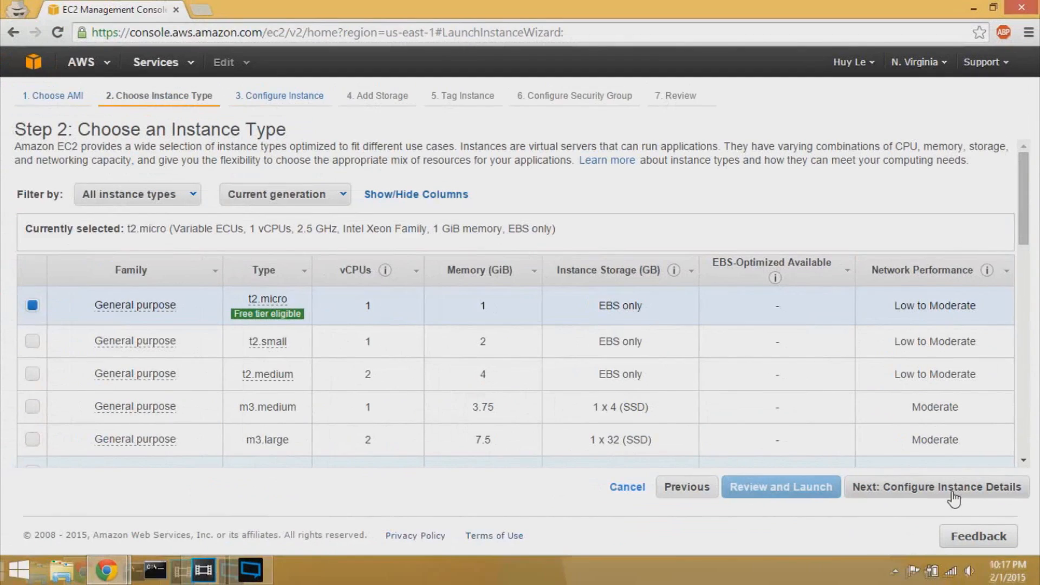
{"action": "left_click", "coordinate": [953, 490]}
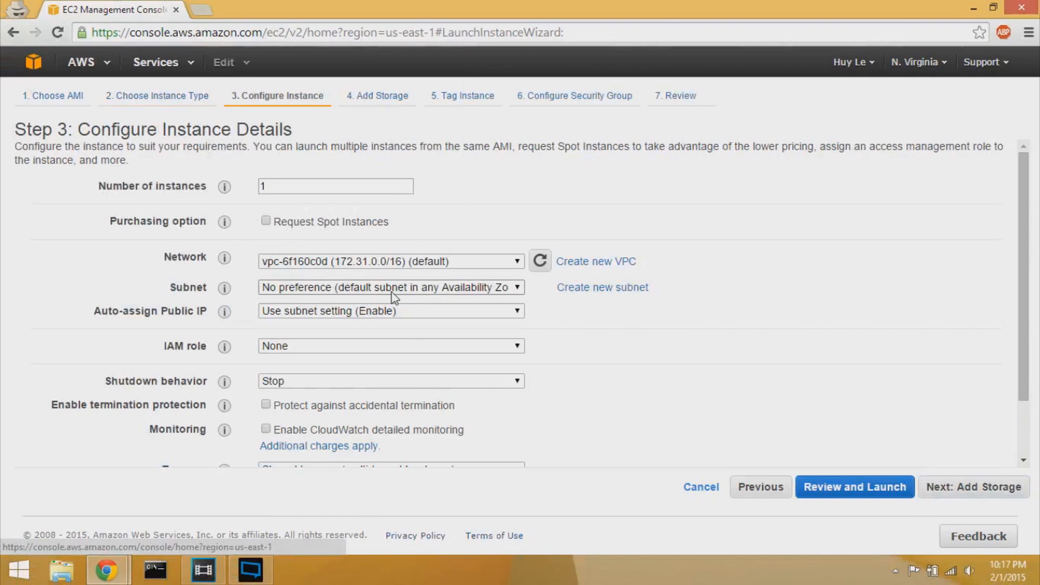
{"action": "scroll", "coordinate": [619, 396], "scroll_direction": "down", "scroll_amount": 2}
{"action": "scroll", "coordinate": [619, 395], "scroll_direction": "up", "scroll_amount": 2}
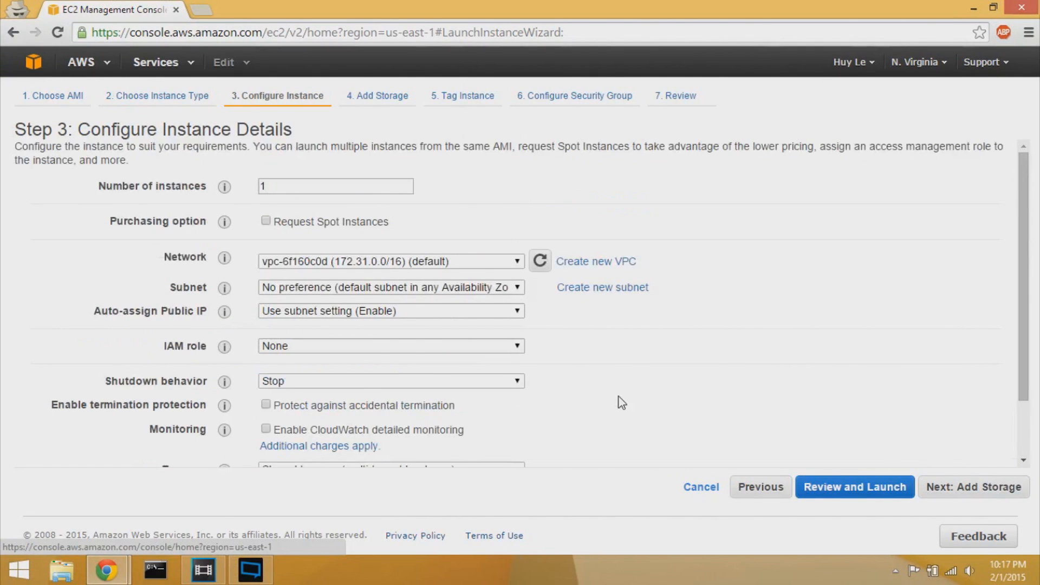
{"action": "left_click", "coordinate": [951, 501]}
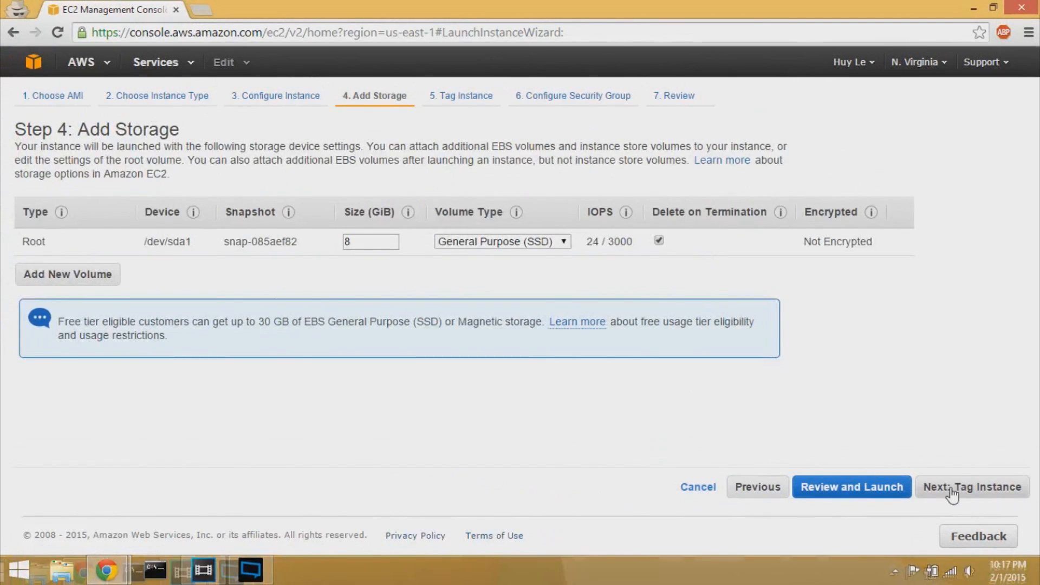
{"action": "left_click", "coordinate": [916, 490]}
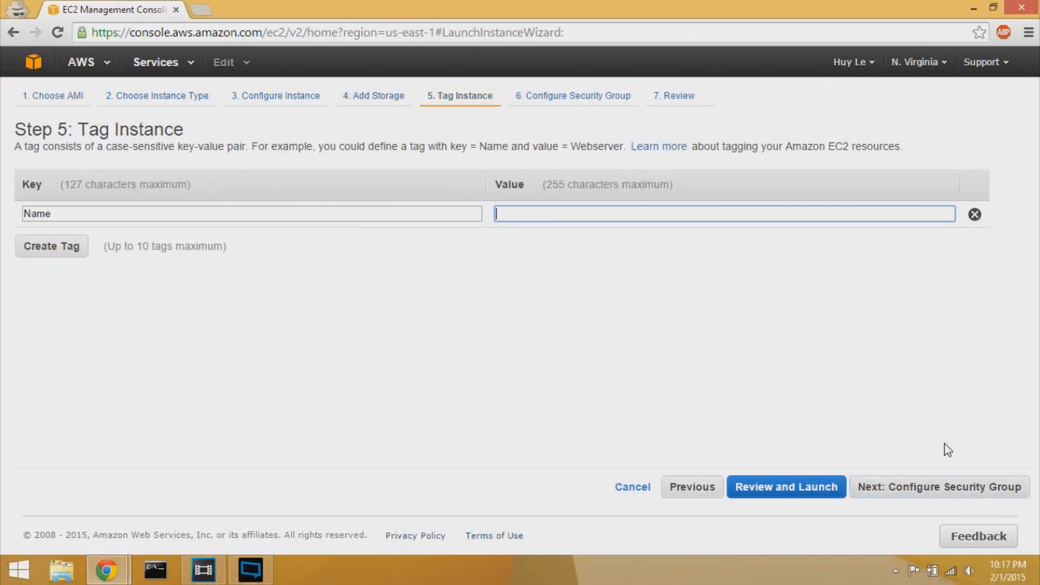
{"action": "left_click", "coordinate": [936, 488]}
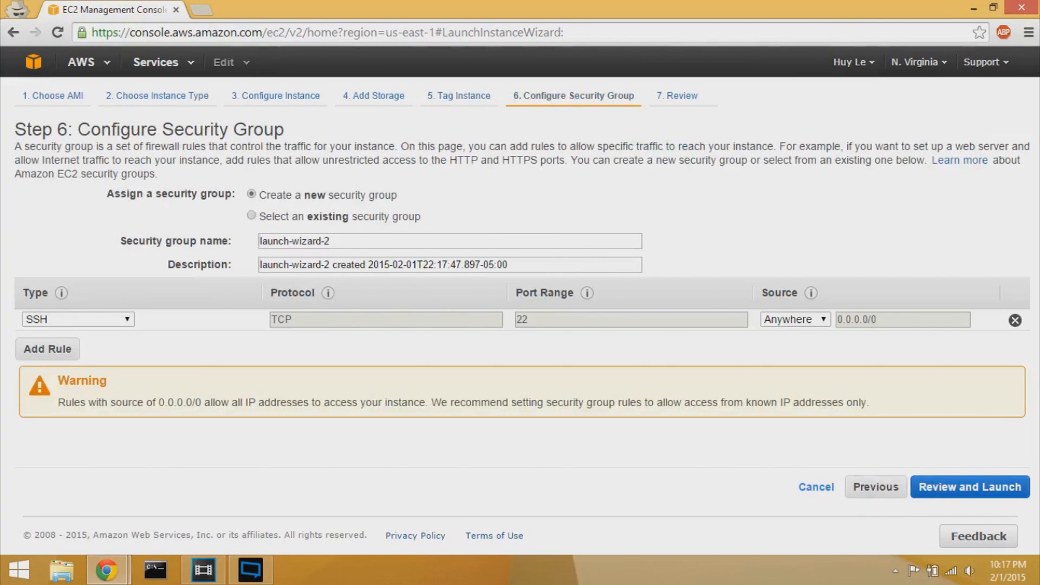
- Rename the security group from launch-wizard-2 to 'Basic Website Security', leaving the description unchanged
{"action": "double_click", "coordinate": [274, 241]}
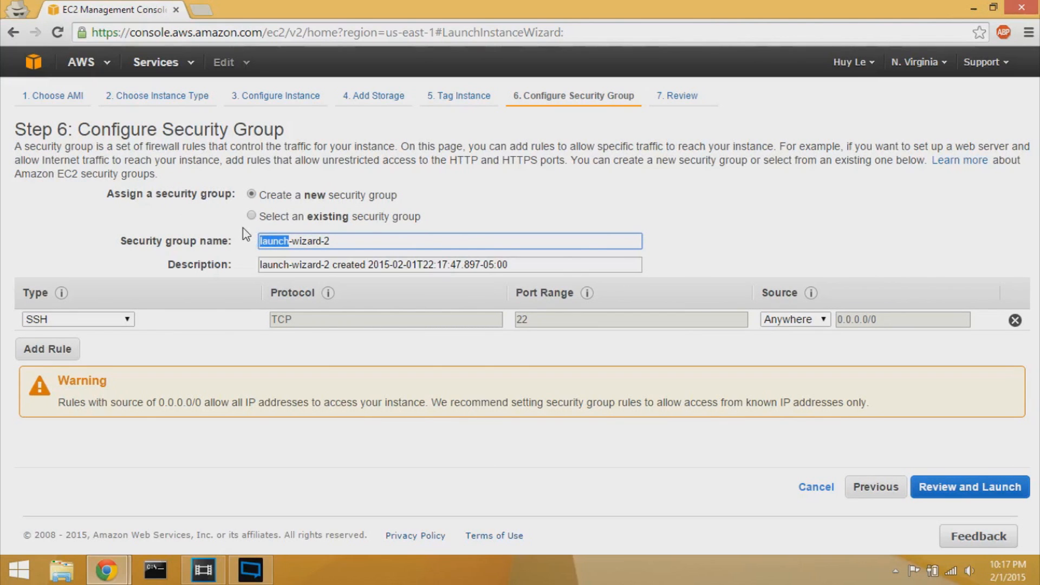
{"action": "key", "text": "End"}
{"action": "key", "text": "ctrl+a"}
{"action": "type", "text": "tutorial"}
{"action": "key", "text": "ctrl+a"}
{"action": "key", "text": "BackSpace"}
{"action": "type", "text": "Website Secuir"}
{"action": "type", "text": "ty"}
{"action": "key", "text": "BackSpace"}
{"action": "key", "text": "BackSpace"}
{"action": "key", "text": "BackSpace"}
{"action": "key", "text": "BackSpace"}
{"action": "type", "text": "rity"}
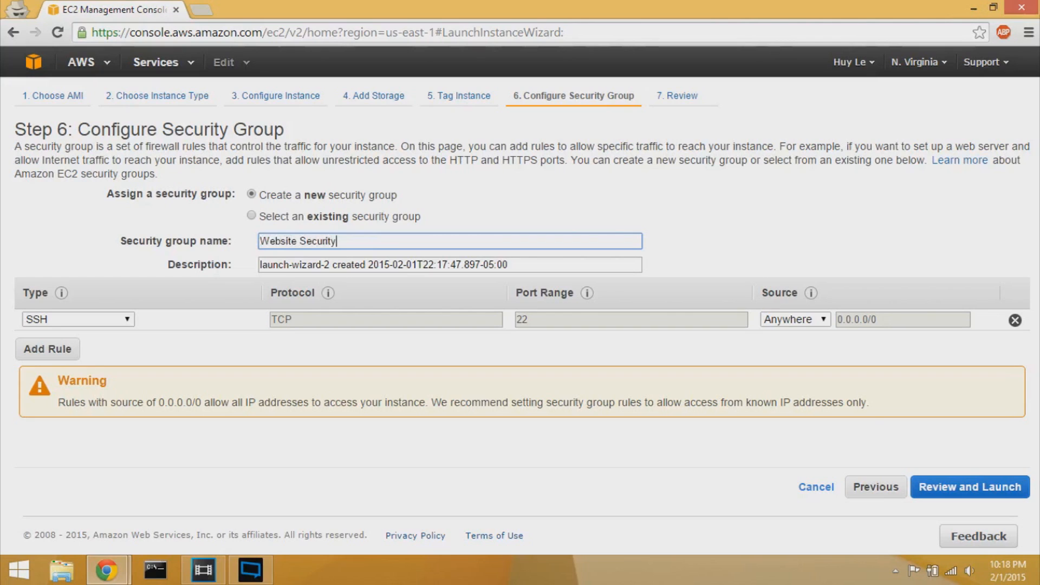
{"action": "key", "text": "Home"}
{"action": "type", "text": "Basic"}
{"action": "key", "text": "Tab"}
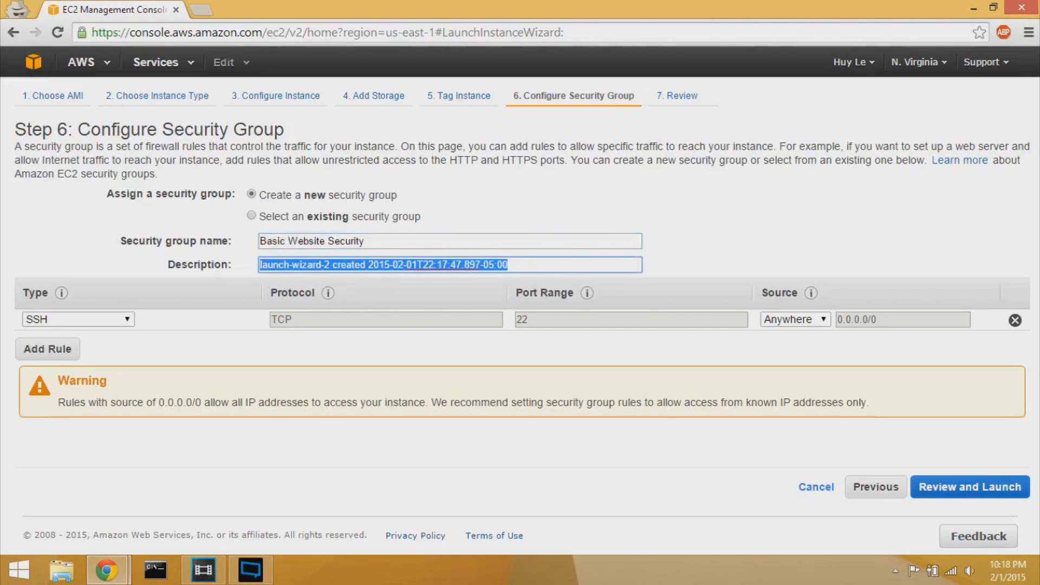
{"action": "left_click", "coordinate": [193, 324]}
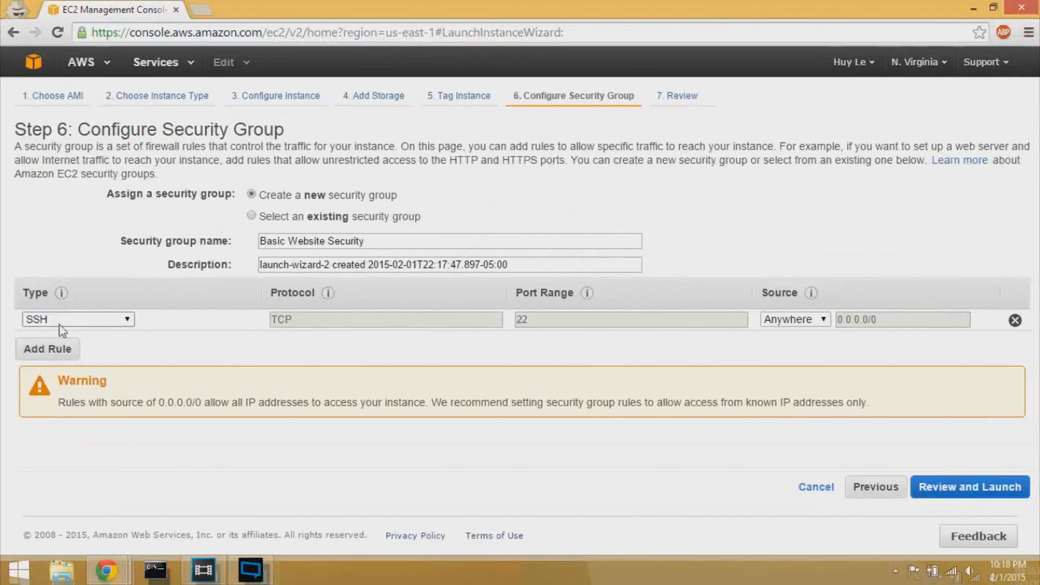
- Add inbound rules for HTTP (port 80) and HTTPS (port 443) from anywhere
{"action": "left_click", "coordinate": [86, 370]}
{"action": "left_click", "coordinate": [71, 340]}
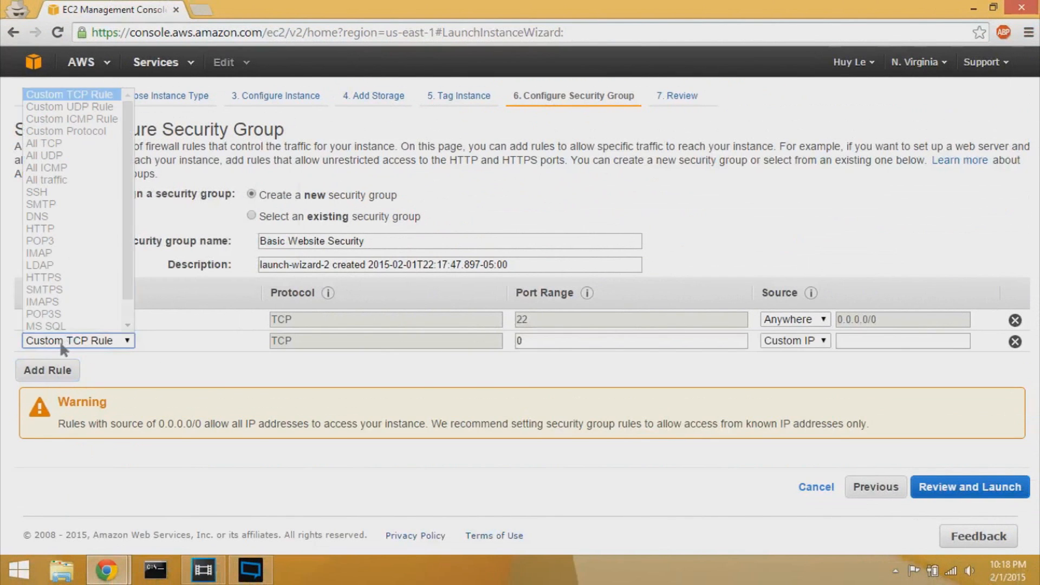
{"action": "left_click", "coordinate": [66, 235]}
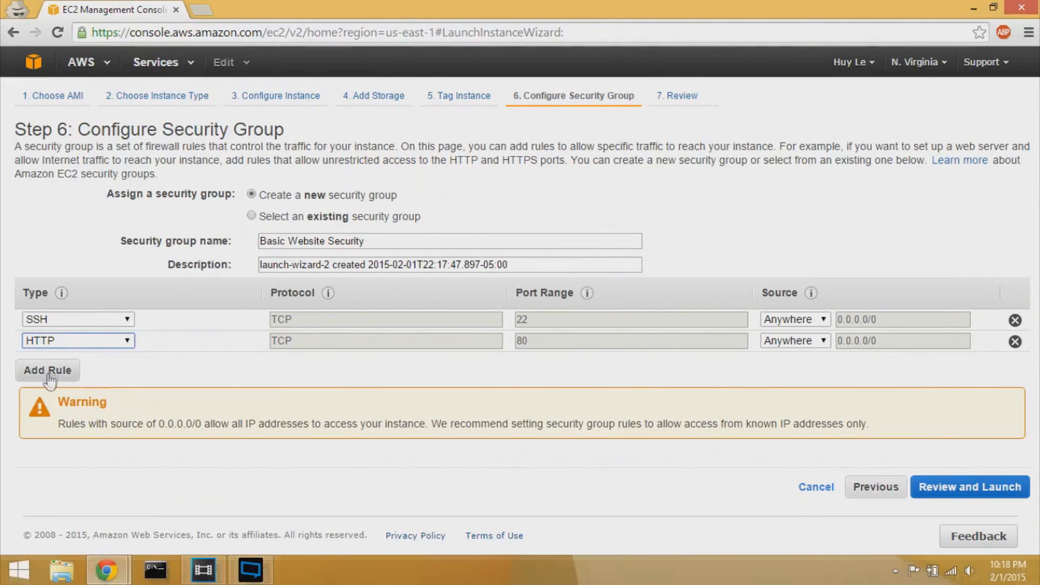
{"action": "left_click", "coordinate": [81, 411]}
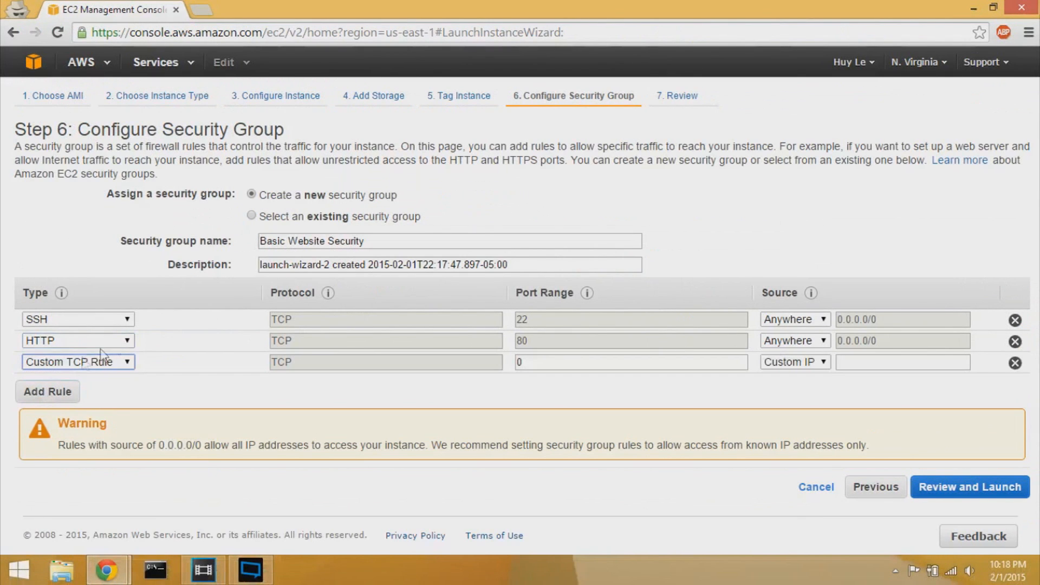
{"action": "left_click", "coordinate": [217, 387]}
{"action": "scroll", "coordinate": [82, 268], "scroll_direction": "down", "scroll_amount": 1}
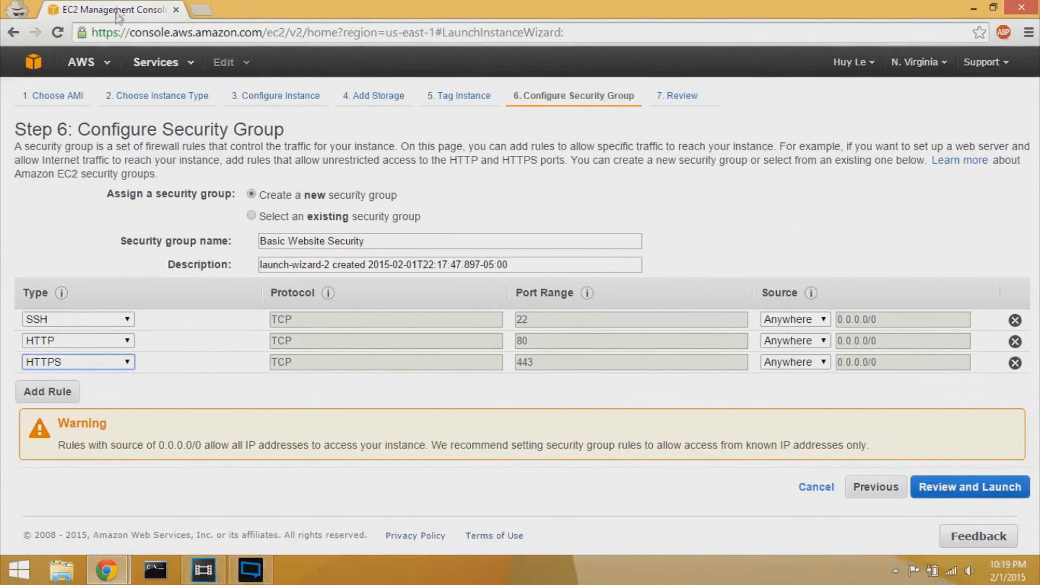
- Add a Custom TCP rule on port 8080, then go to Review and Launch
{"action": "left_click", "coordinate": [28, 394]}
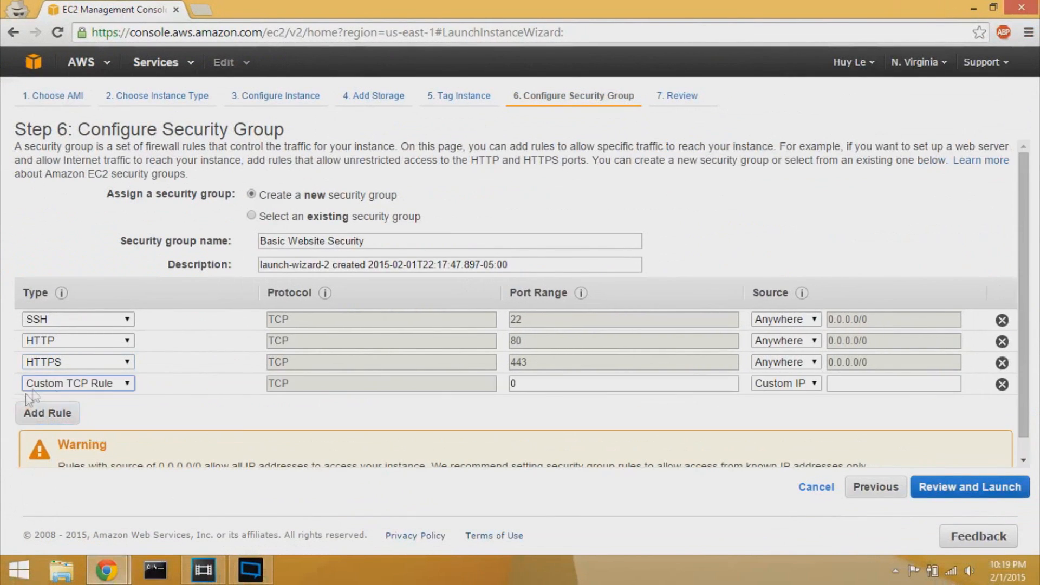
{"action": "left_click", "coordinate": [107, 388]}
{"action": "scroll", "coordinate": [116, 285], "scroll_direction": "down", "scroll_amount": 1}
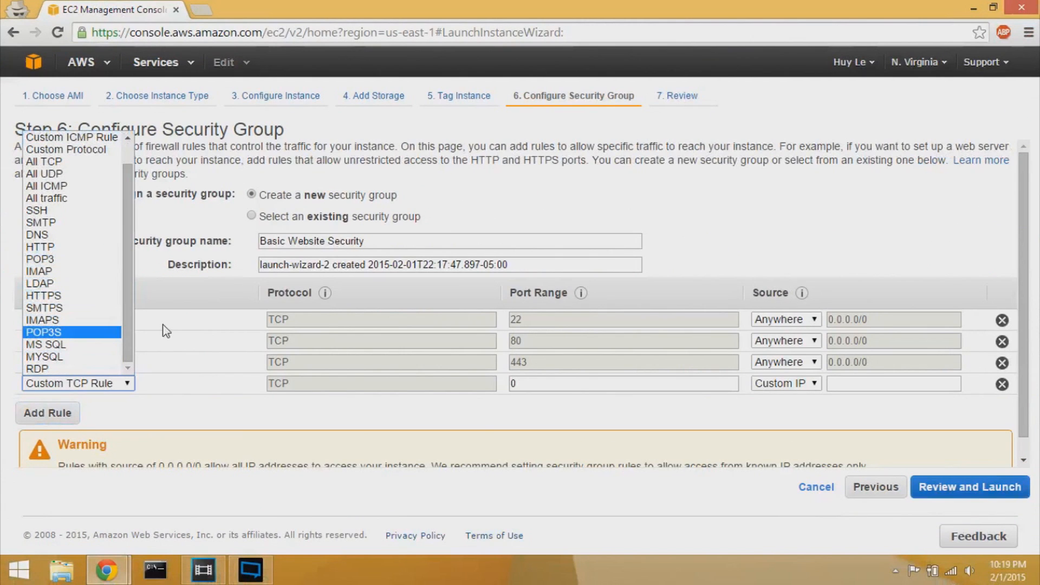
{"action": "left_click", "coordinate": [194, 382]}
{"action": "left_click", "coordinate": [518, 383]}
{"action": "key", "text": "BackSpace"}
{"action": "type", "text": "8080"}
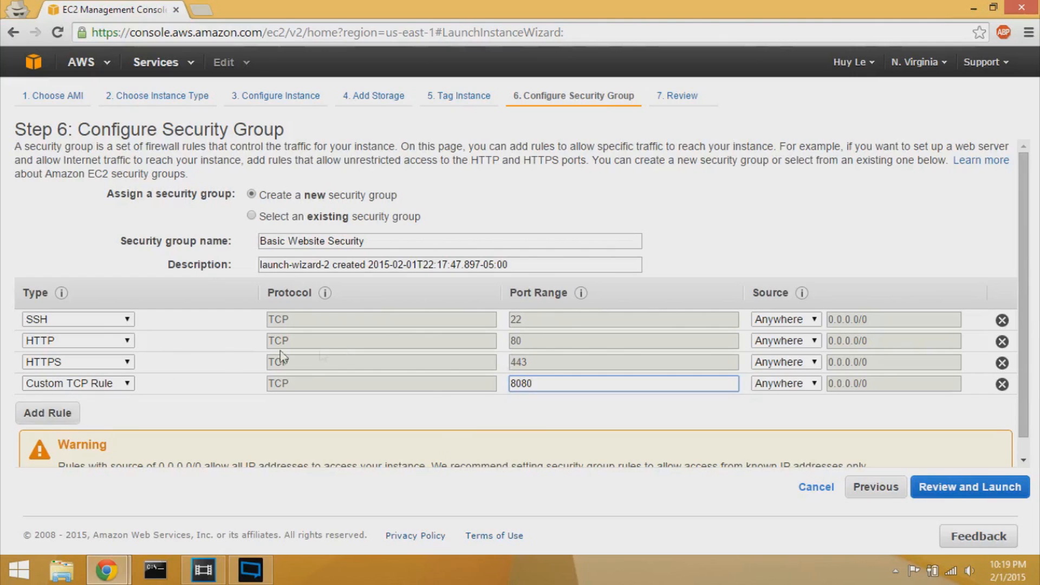
{"action": "scroll", "coordinate": [227, 365], "scroll_direction": "down", "scroll_amount": 1}
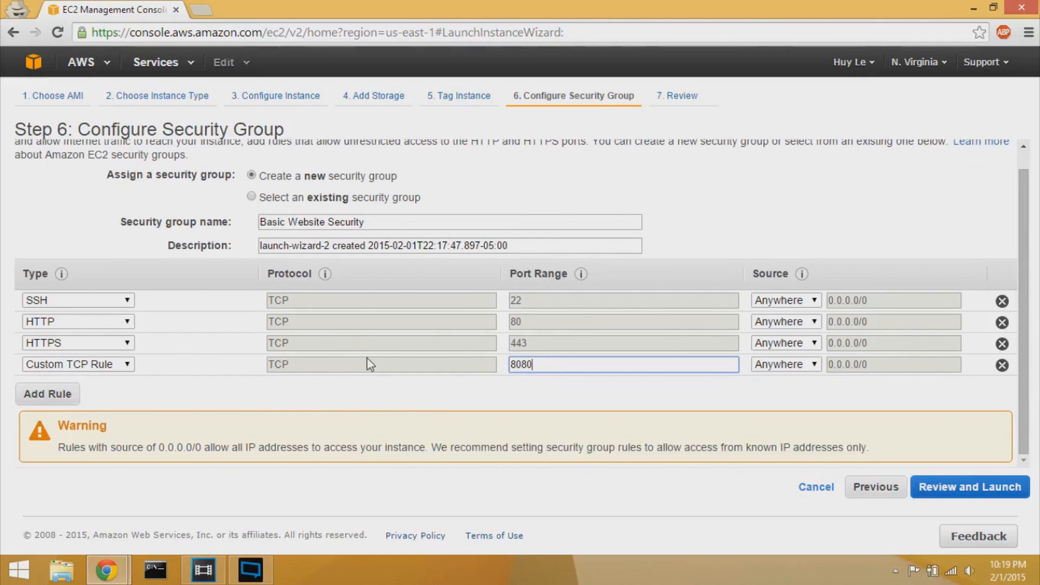
{"action": "left_click", "coordinate": [975, 497]}
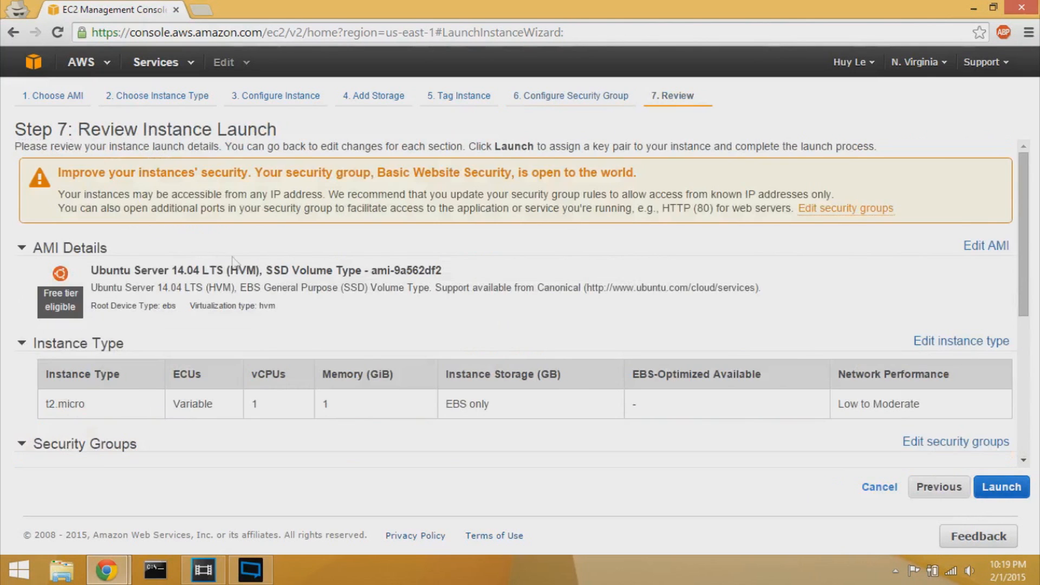
- Look over the Step 7 review settings and launch the instance
{"action": "scroll", "coordinate": [385, 341], "scroll_direction": "down", "scroll_amount": 5}
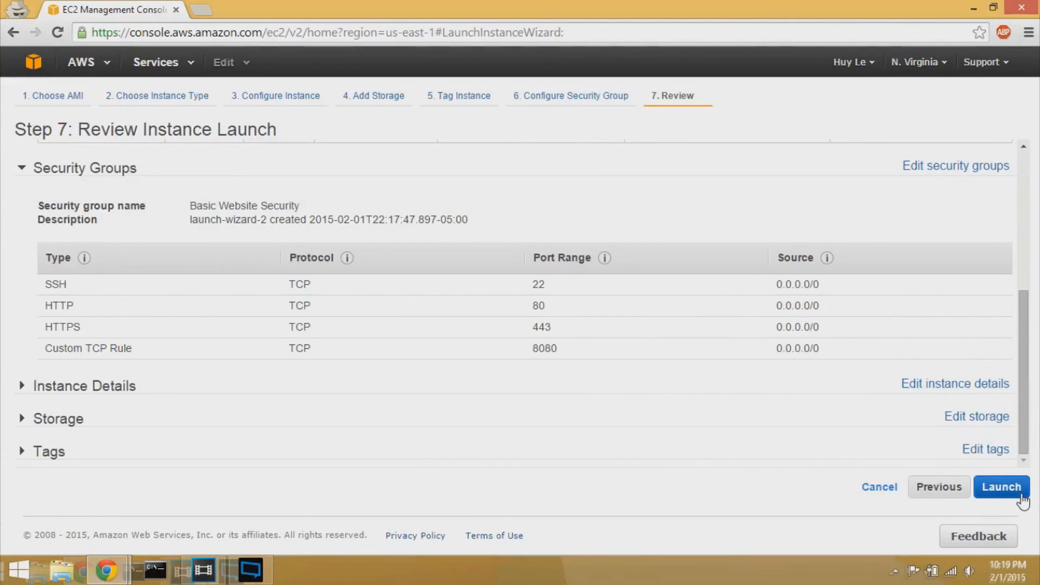
{"action": "left_click", "coordinate": [1021, 491]}
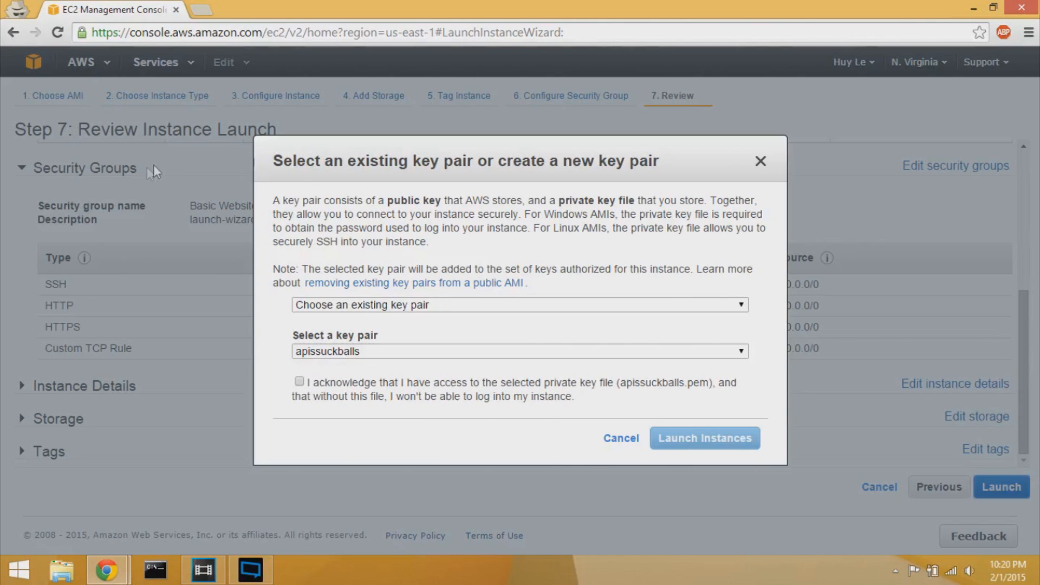
- Choose to create a new key pair named basicwebsite
{"action": "left_click", "coordinate": [347, 306]}
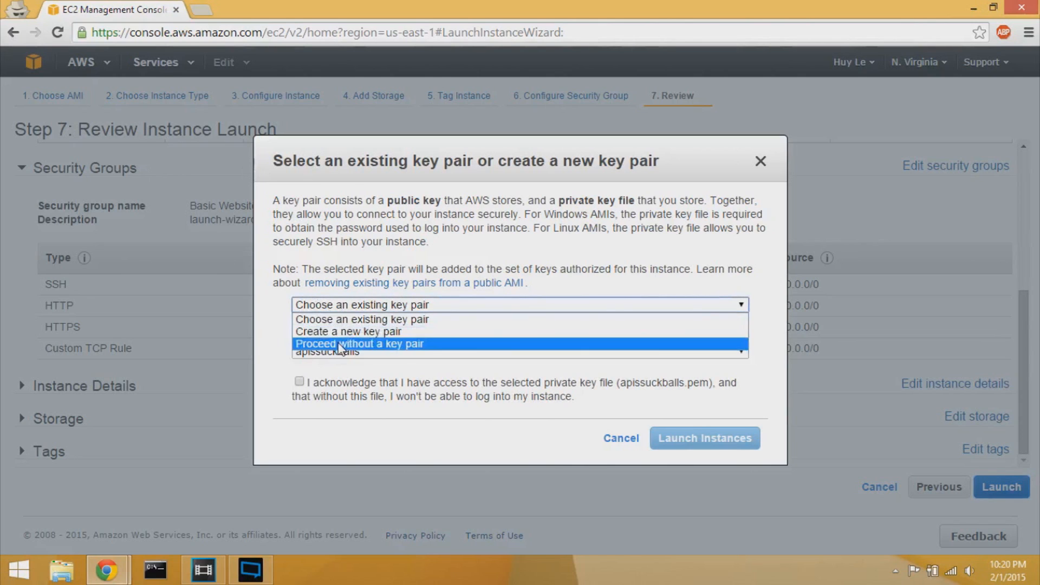
{"action": "left_click", "coordinate": [340, 331]}
{"action": "type", "text": "websites"}
{"action": "type", "text": "a"}
{"action": "key", "text": "BackSpace"}
{"action": "key", "text": "BackSpace"}
{"action": "key", "text": "Home"}
{"action": "type", "text": "bais"}
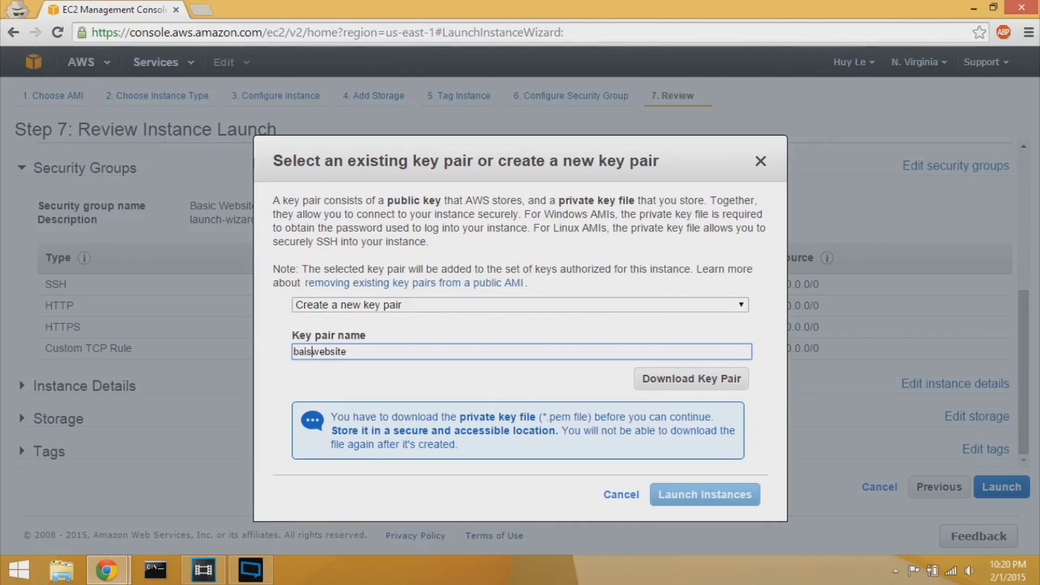
{"action": "key", "text": "BackSpace"}
{"action": "key", "text": "BackSpace"}
{"action": "type", "text": "sic"}
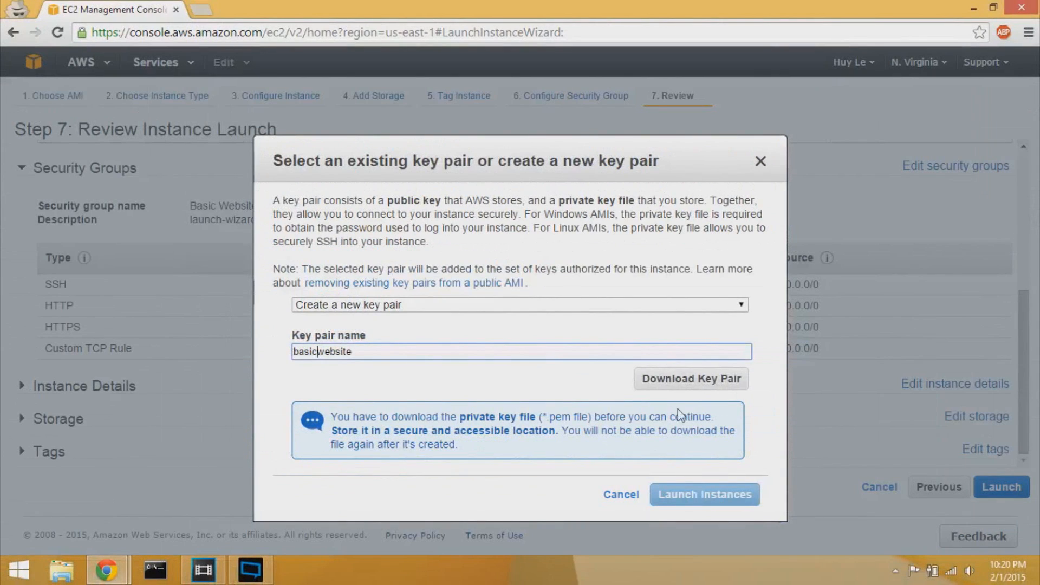
- Download basicwebsite.pem to the Desktop and launch the instance
{"action": "left_click", "coordinate": [907, 405]}
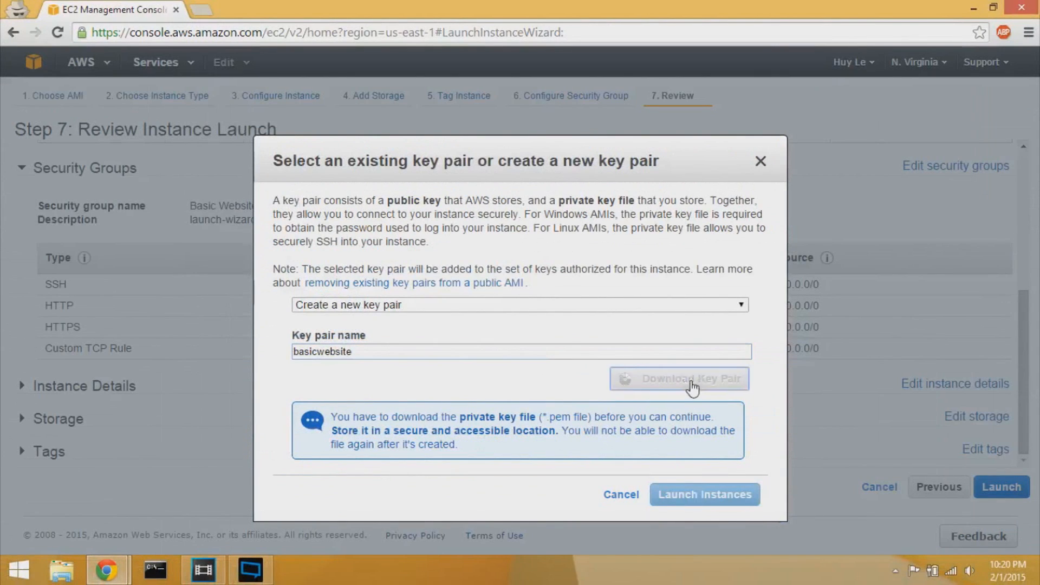
{"action": "left_click", "coordinate": [41, 108]}
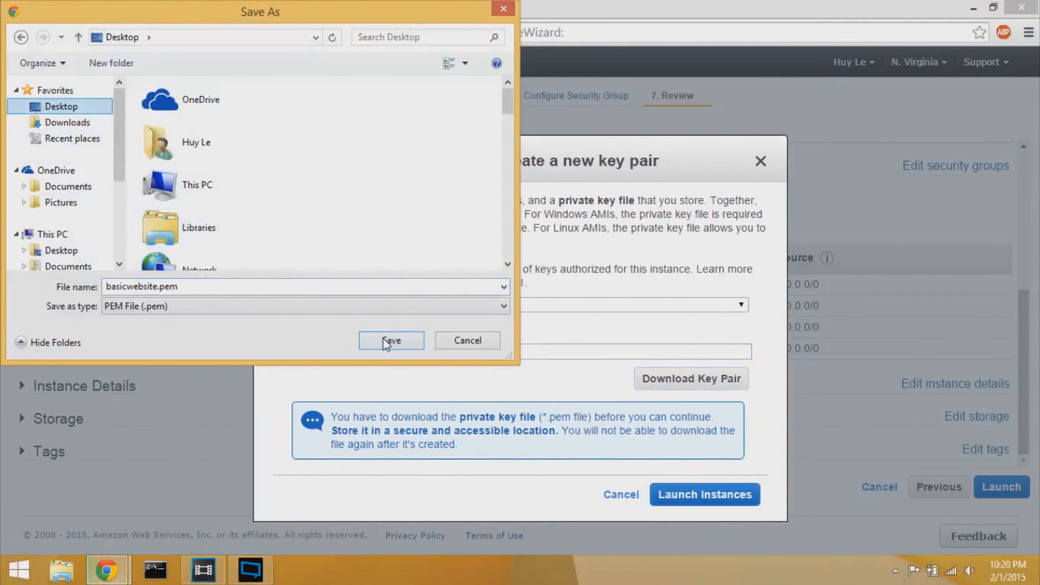
{"action": "left_click", "coordinate": [383, 339]}
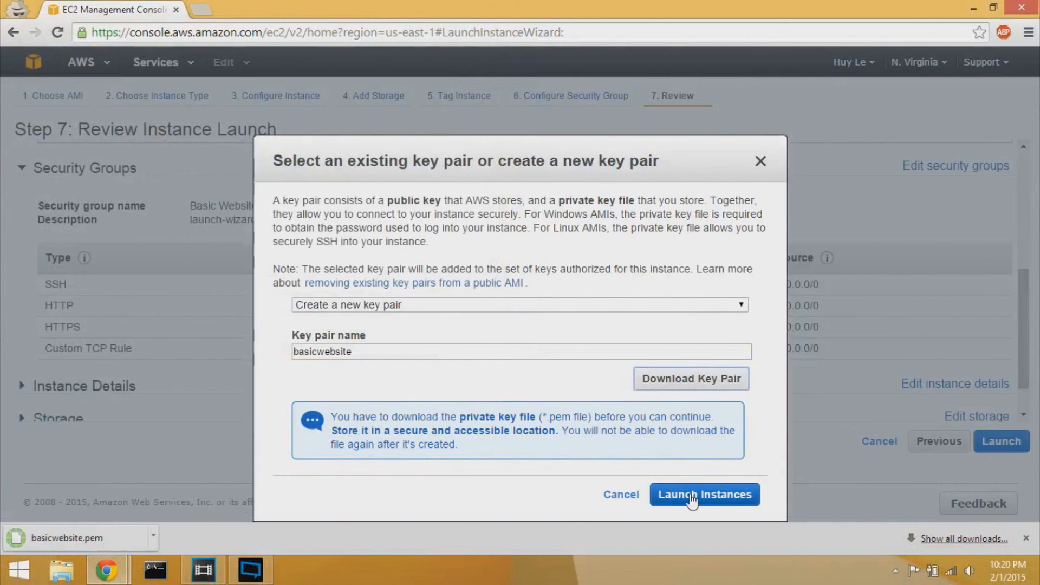
{"action": "left_click", "coordinate": [691, 499]}
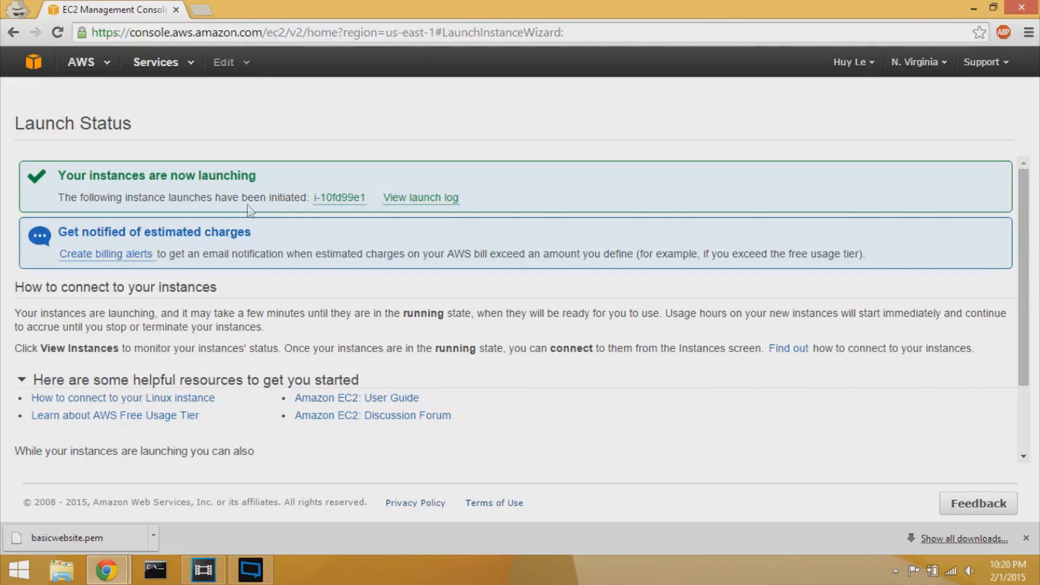
- View running instance i-10fd99e1 in EC2, showing key basicwebsite and public IP 54.152.247.145
{"action": "left_click", "coordinate": [87, 71]}
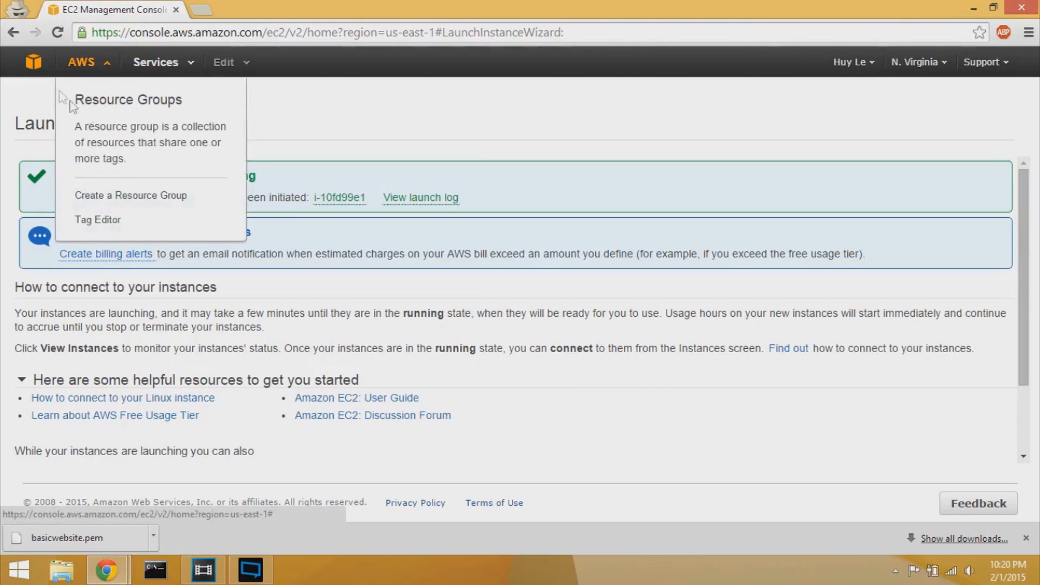
{"action": "left_click", "coordinate": [30, 63]}
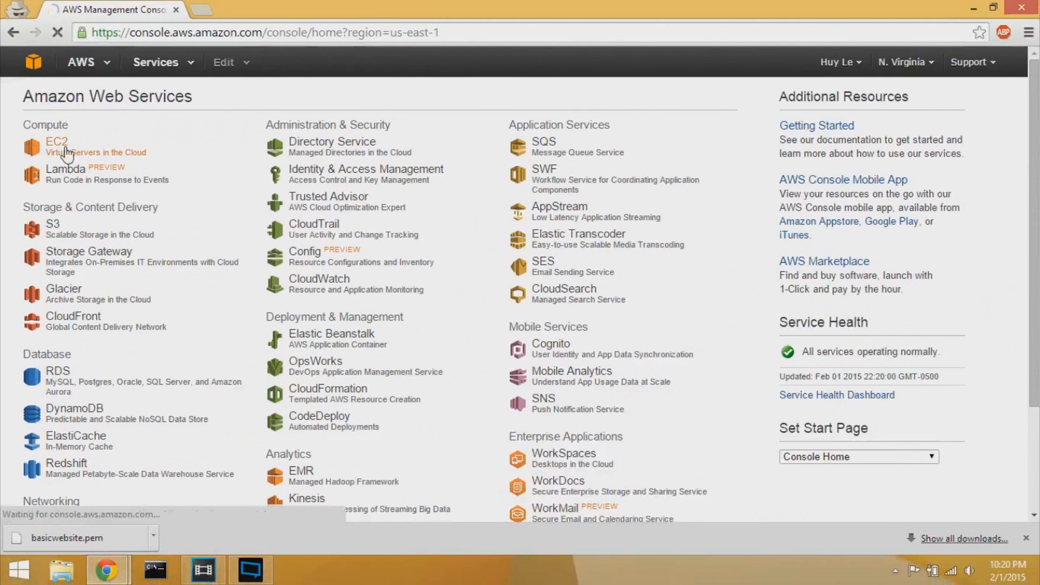
{"action": "left_click", "coordinate": [122, 241]}
{"action": "left_click", "coordinate": [247, 149]}
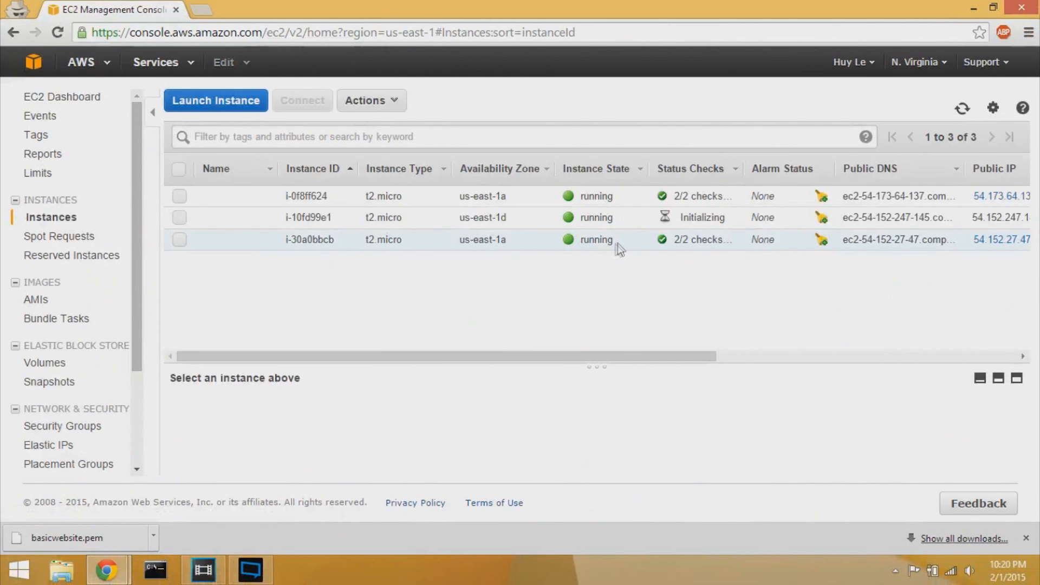
{"action": "left_click", "coordinate": [384, 217]}
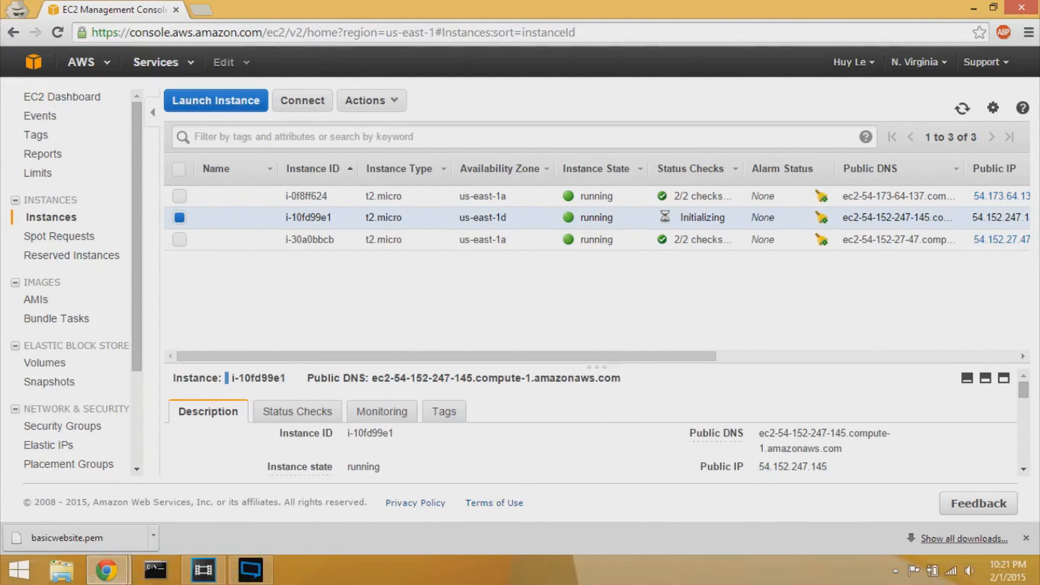
{"action": "mouse_move", "coordinate": [652, 359]}
{"action": "left_mouse_down"}
{"action": "mouse_move", "coordinate": [795, 347]}
{"action": "mouse_move", "coordinate": [795, 305]}
{"action": "left_mouse_up"}
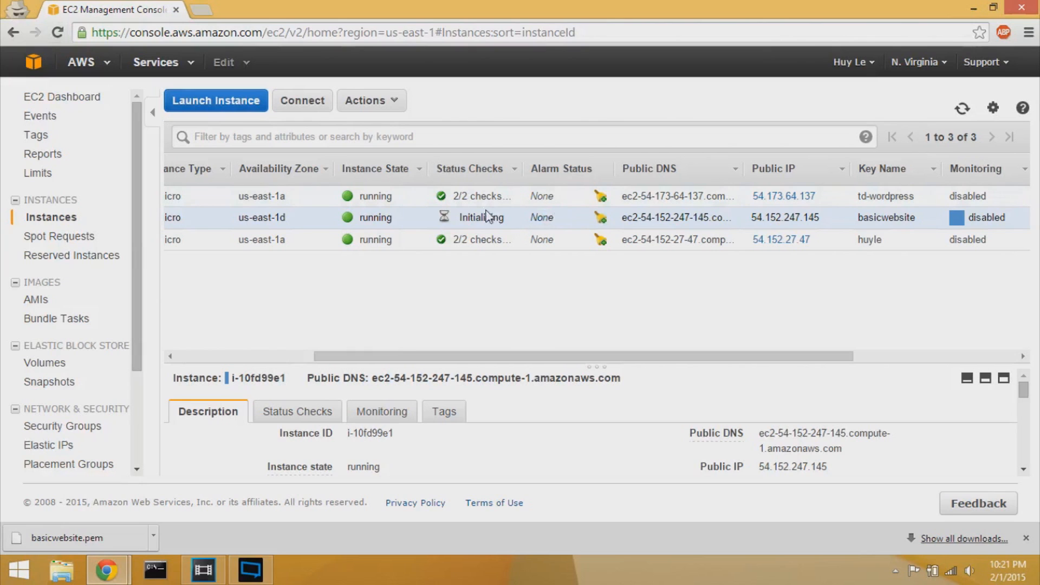
- Open Command Prompt and change into the Desktop folder with cd Desktop
{"action": "left_click", "coordinate": [158, 579]}
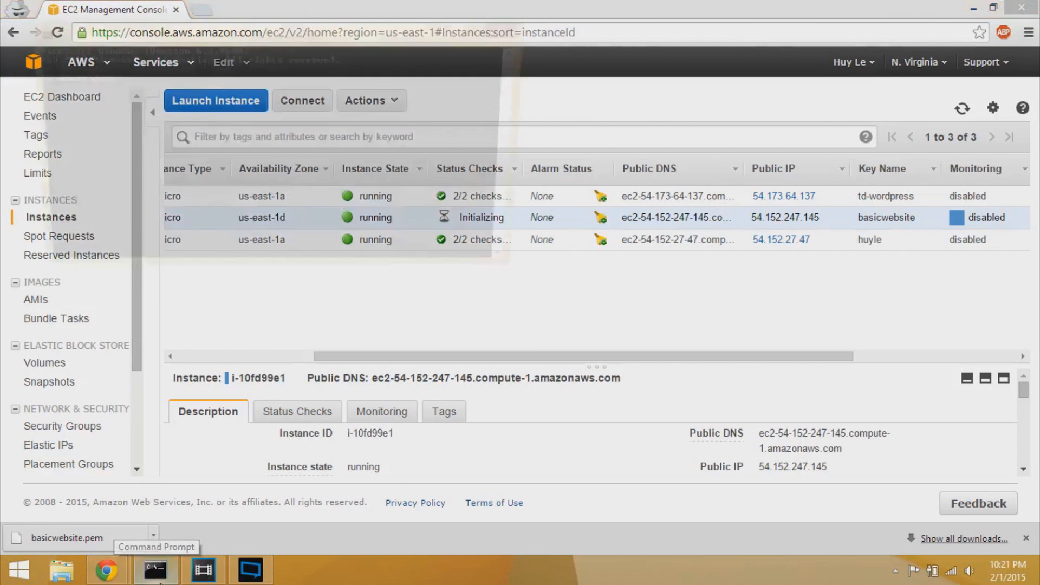
{"action": "left_click_drag", "start_coordinate": [238, 38], "coordinate": [592, 214]}
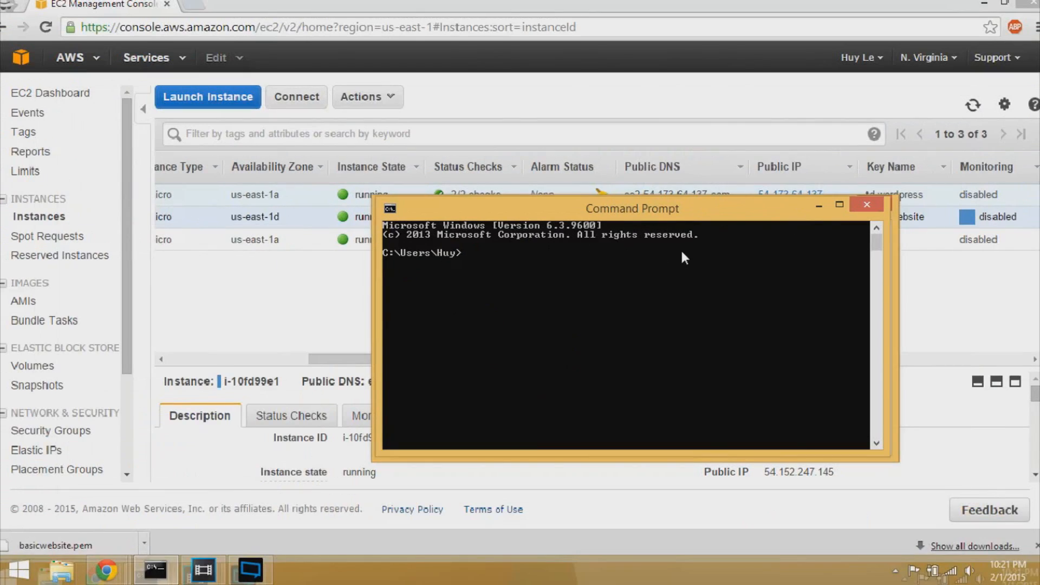
{"action": "type", "text": "cd "}
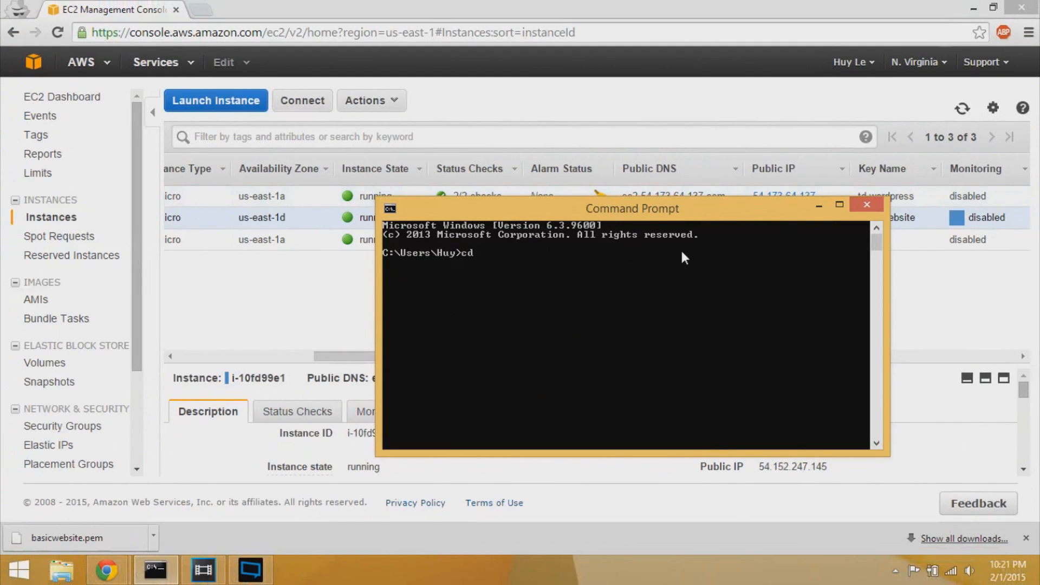
{"action": "type", "text": "Desktop"}
{"action": "key", "text": "Return"}
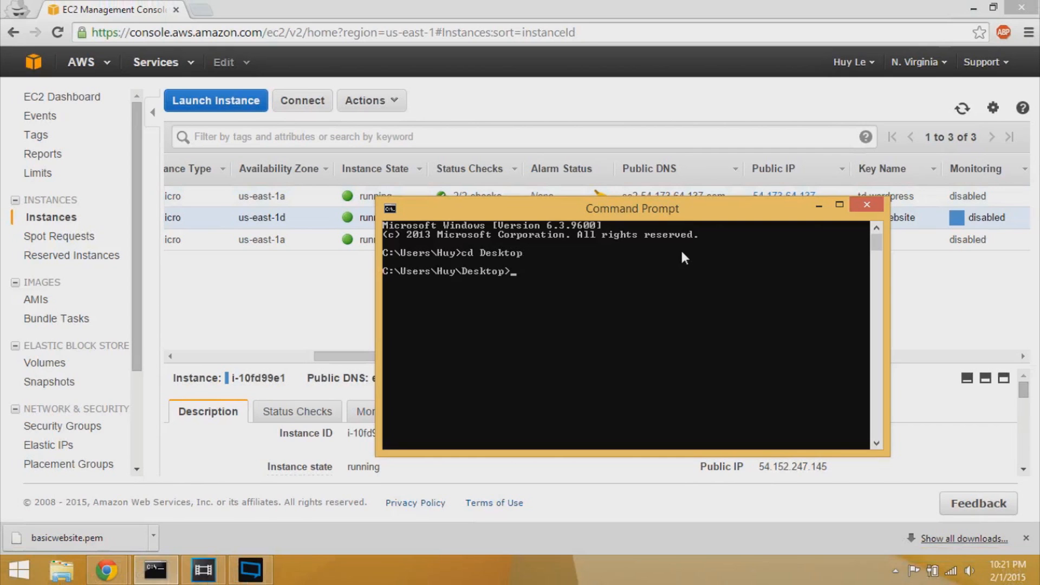
- List the Desktop files with ls and confirm basicwebsite.pem is present
{"action": "type", "text": "ls"}
{"action": "key", "text": "Return"}
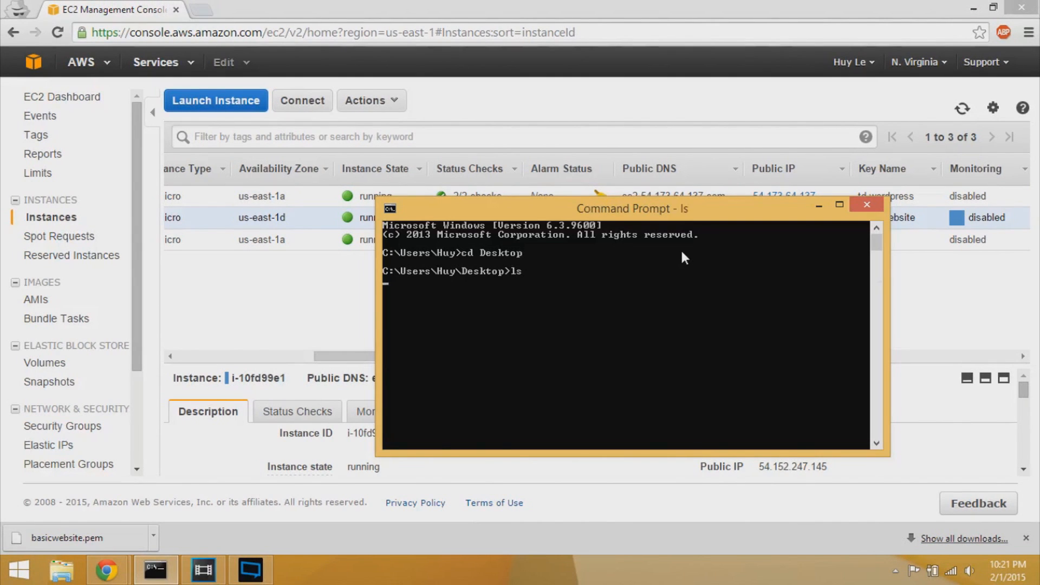
{"action": "scroll", "coordinate": [630, 298], "scroll_direction": "up", "scroll_amount": 20}
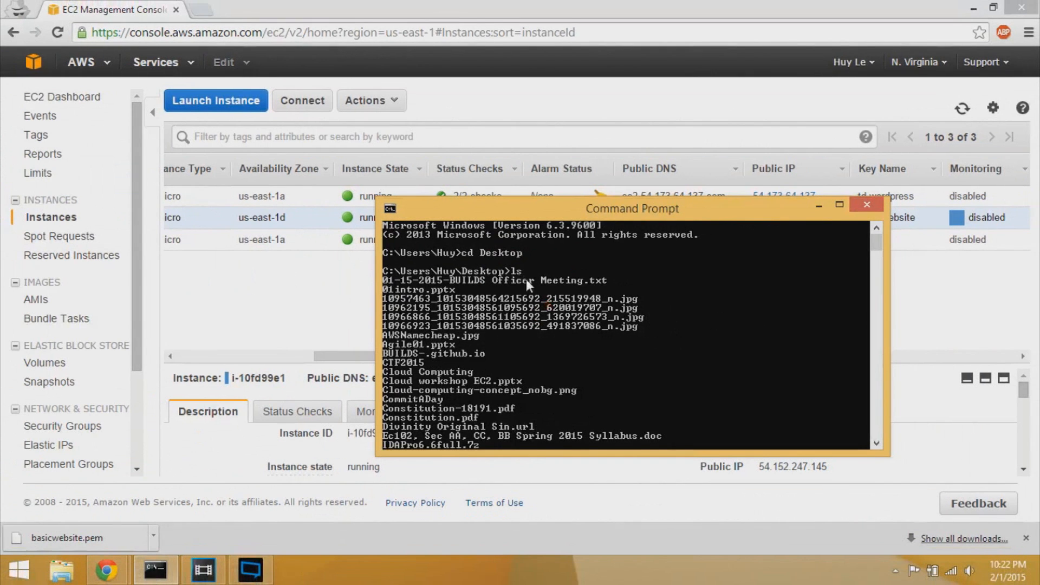
{"action": "scroll", "coordinate": [593, 344], "scroll_direction": "down", "scroll_amount": 1}
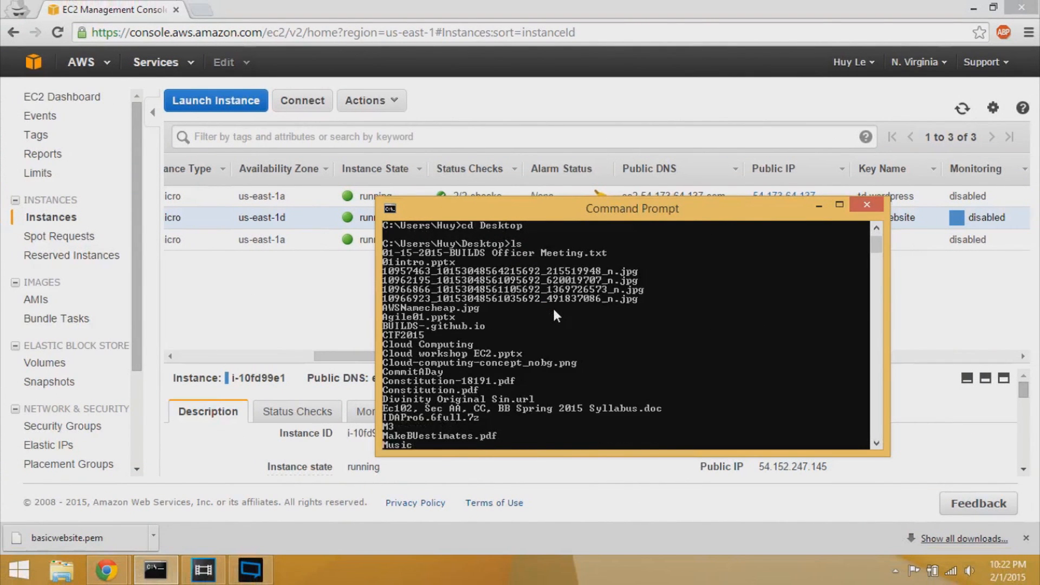
{"action": "scroll", "coordinate": [552, 309], "scroll_direction": "down", "scroll_amount": 3}
{"action": "scroll", "coordinate": [551, 314], "scroll_direction": "up", "scroll_amount": 4}
{"action": "scroll", "coordinate": [550, 313], "scroll_direction": "down", "scroll_amount": 2}
{"action": "scroll", "coordinate": [488, 320], "scroll_direction": "down", "scroll_amount": 4}
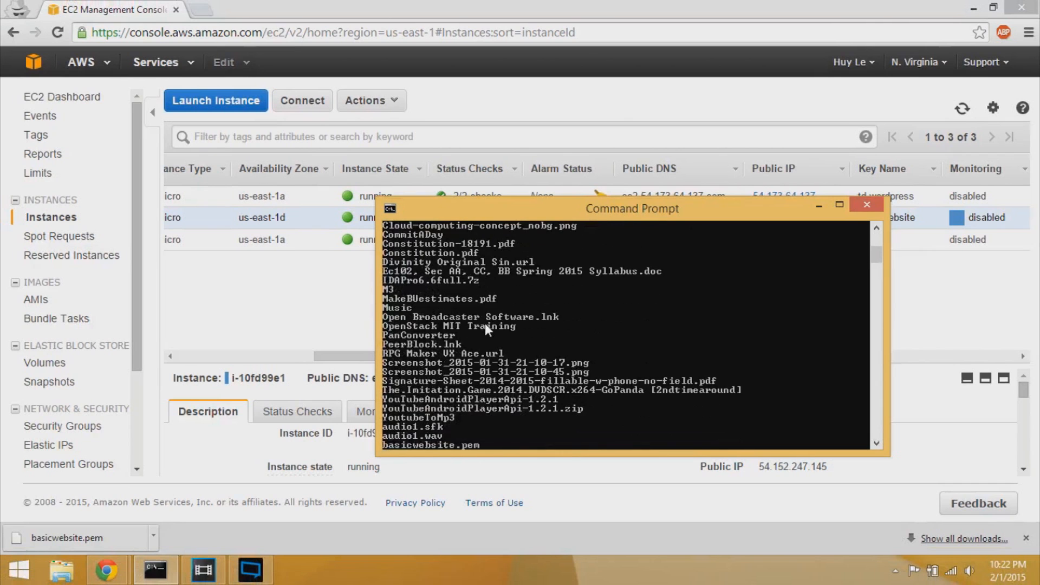
{"action": "scroll", "coordinate": [485, 326], "scroll_direction": "down", "scroll_amount": 8}
{"action": "scroll", "coordinate": [484, 330], "scroll_direction": "up", "scroll_amount": 1}
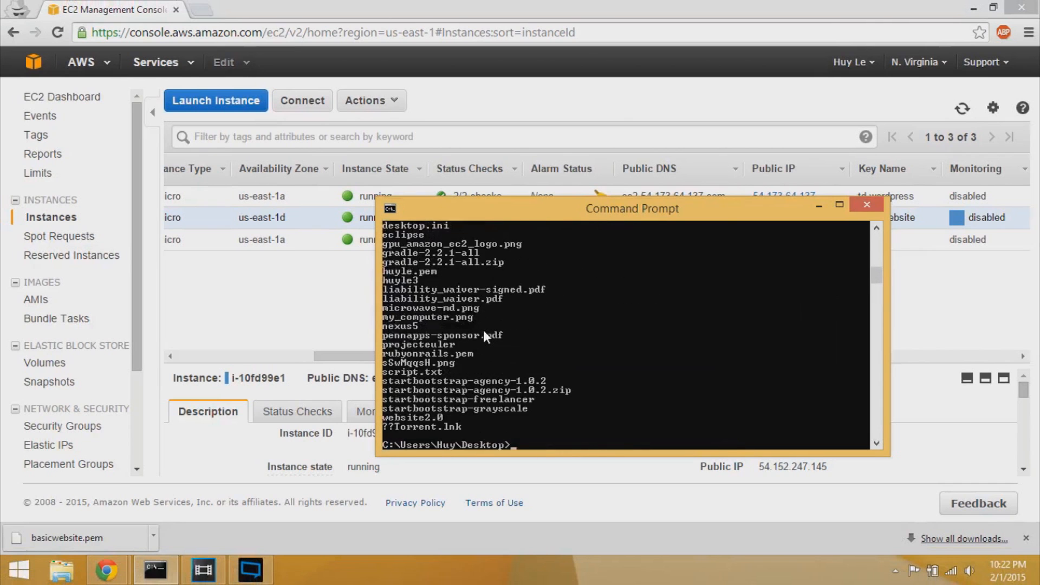
{"action": "type", "text": "basicwebsite.pem"}
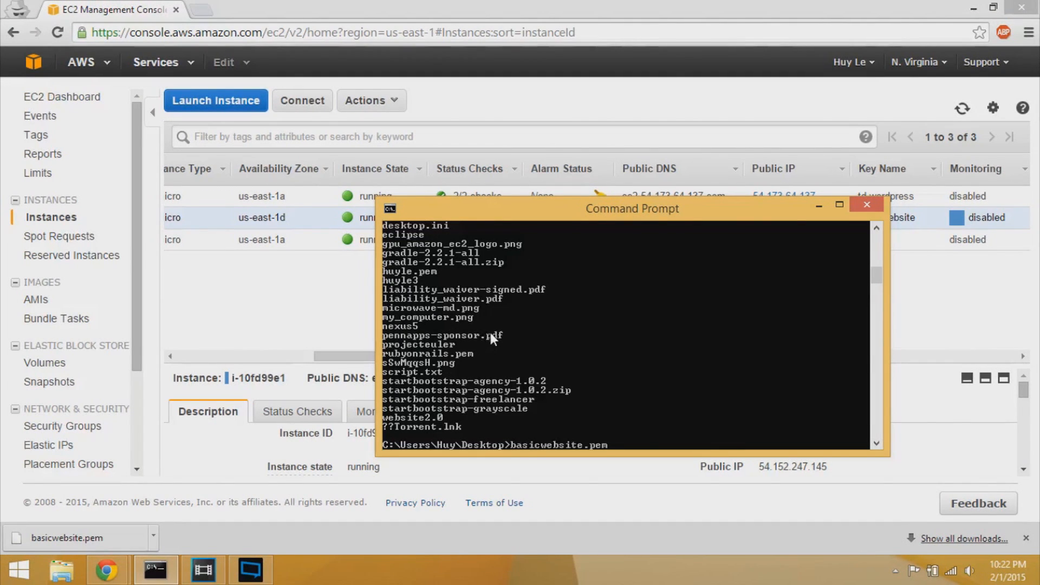
{"action": "scroll", "coordinate": [490, 333], "scroll_direction": "up", "scroll_amount": 6}
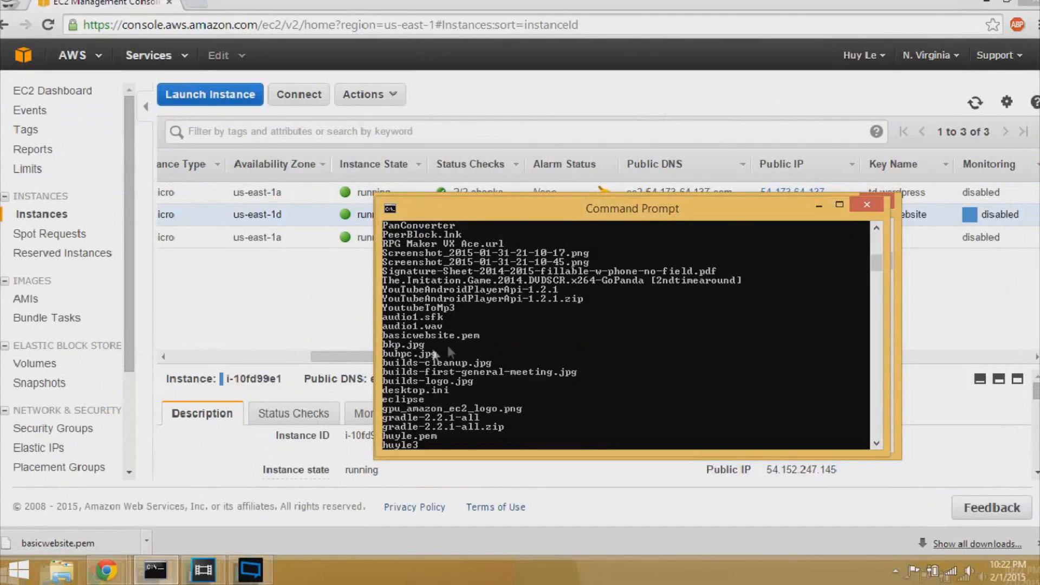
{"action": "scroll", "coordinate": [517, 353], "scroll_direction": "down", "scroll_amount": 10}
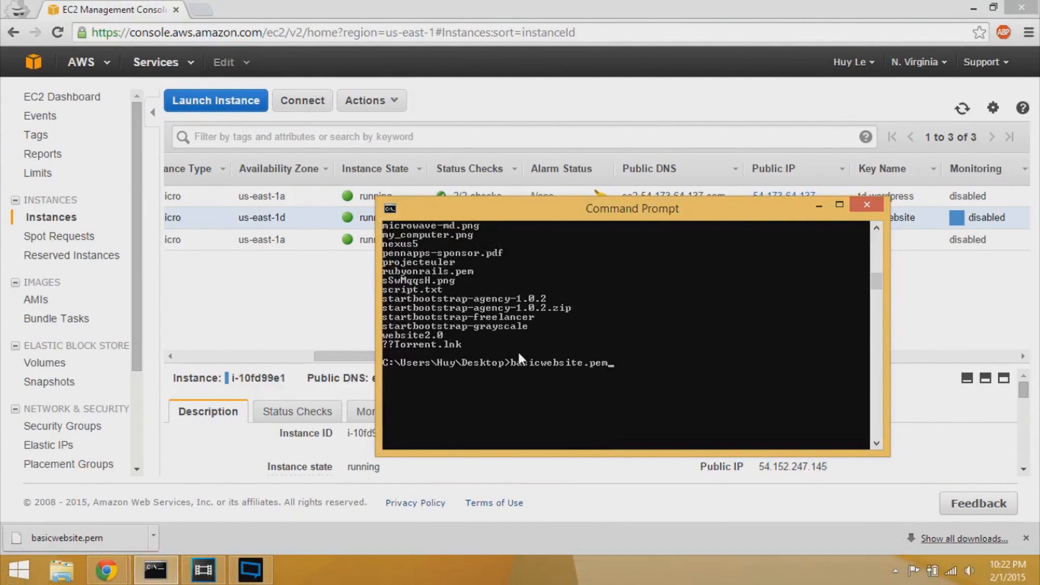
{"action": "key", "text": "BackSpace"}
{"action": "key", "text": "BackSpace"}
{"action": "key", "text": "BackSpace"}
{"action": "key", "text": "BackSpace"}
{"action": "key", "text": "BackSpace"}
{"action": "key", "text": "BackSpace"}
{"action": "key", "text": "BackSpace"}
{"action": "key", "text": "BackSpace"}
{"action": "key", "text": "BackSpace"}
{"action": "key", "text": "BackSpace"}
{"action": "key", "text": "BackSpace"}
{"action": "key", "text": "BackSpace"}
{"action": "key", "text": "BackSpace"}
{"action": "key", "text": "BackSpace"}
{"action": "key", "text": "BackSpace"}
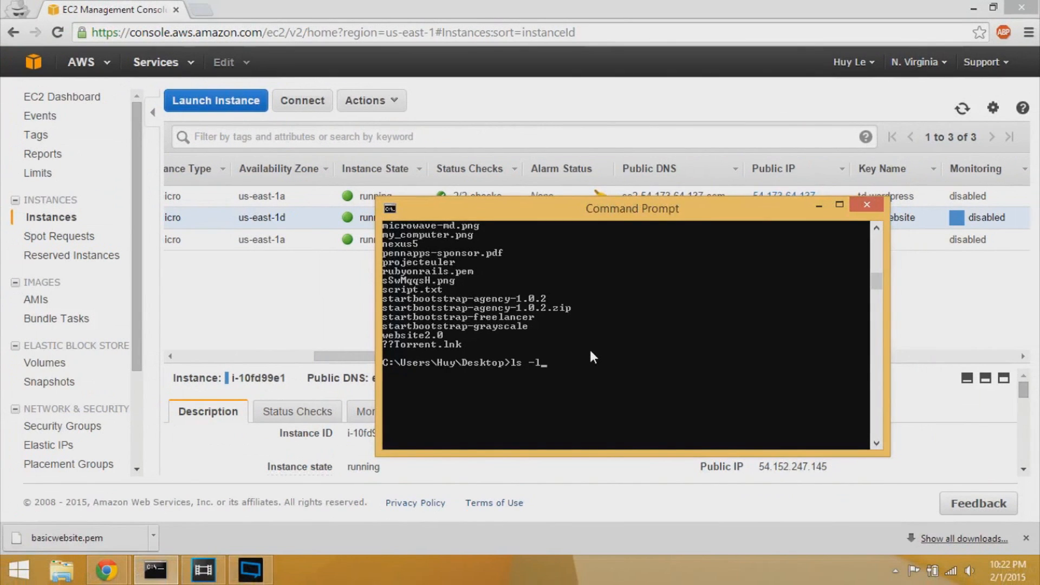
- Run ls -l and scroll to find basicwebsite.pem (1696 bytes, rwxrwx---+)
{"action": "key", "text": "Return"}
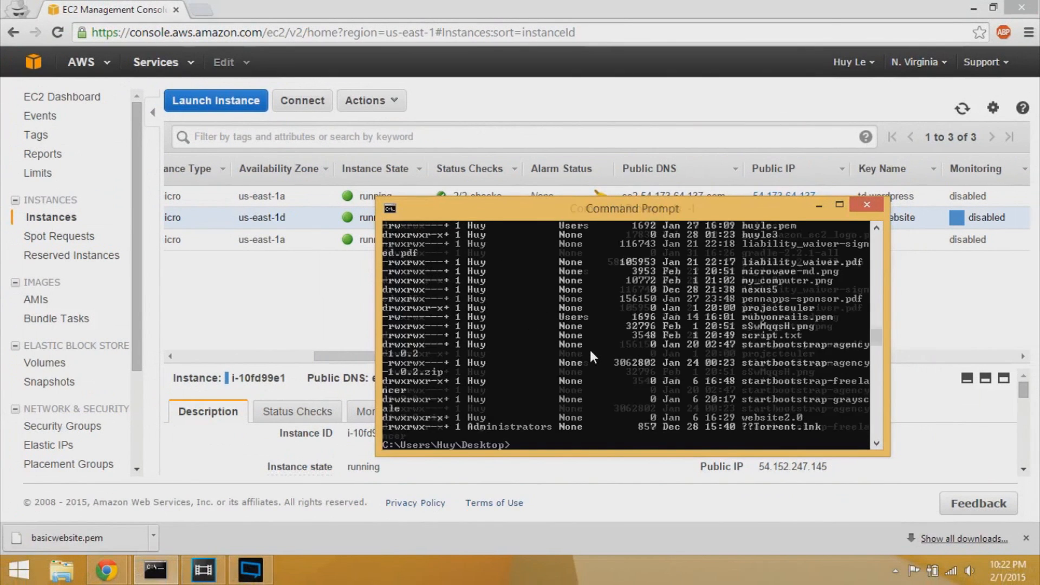
{"action": "scroll", "coordinate": [590, 351], "scroll_direction": "up", "scroll_amount": 7}
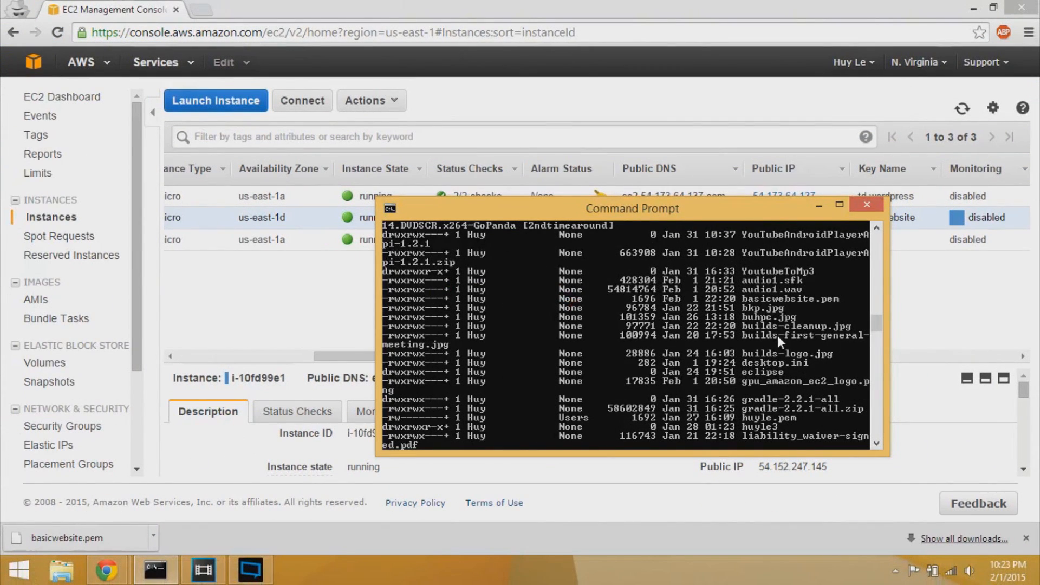
{"action": "scroll", "coordinate": [778, 335], "scroll_direction": "down", "scroll_amount": 10}
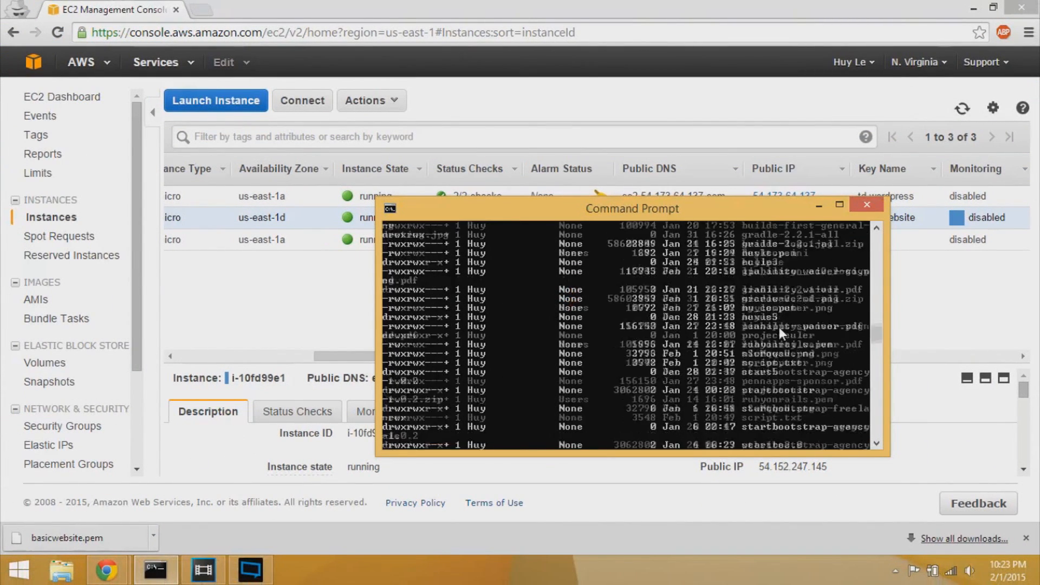
{"action": "scroll", "coordinate": [779, 329], "scroll_direction": "up", "scroll_amount": 1}
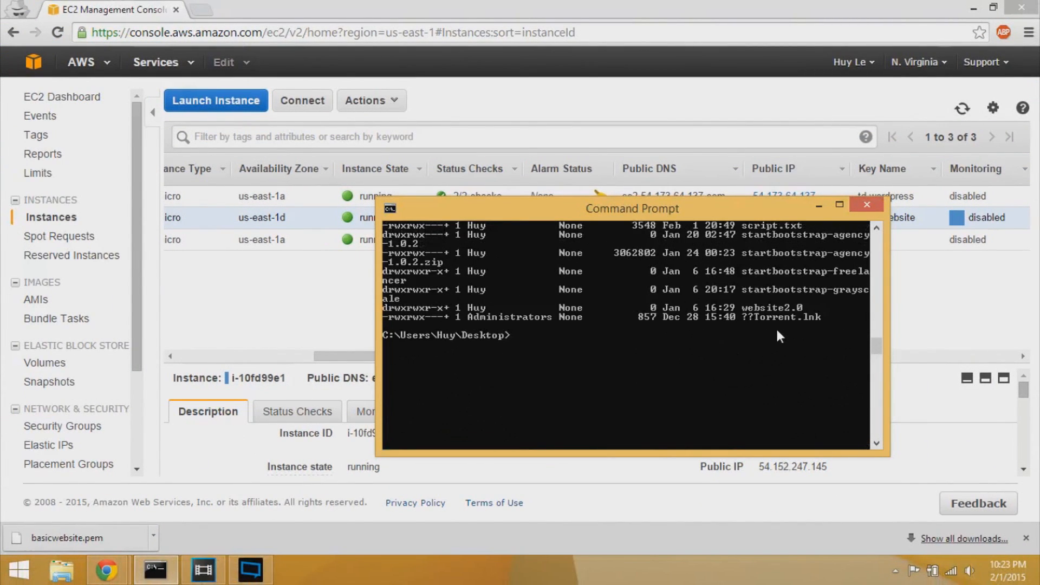
- Change basicwebsite.pem's group to Users with chown :Users basicwebsite.pem
{"action": "type", "text": "chown :Users"}
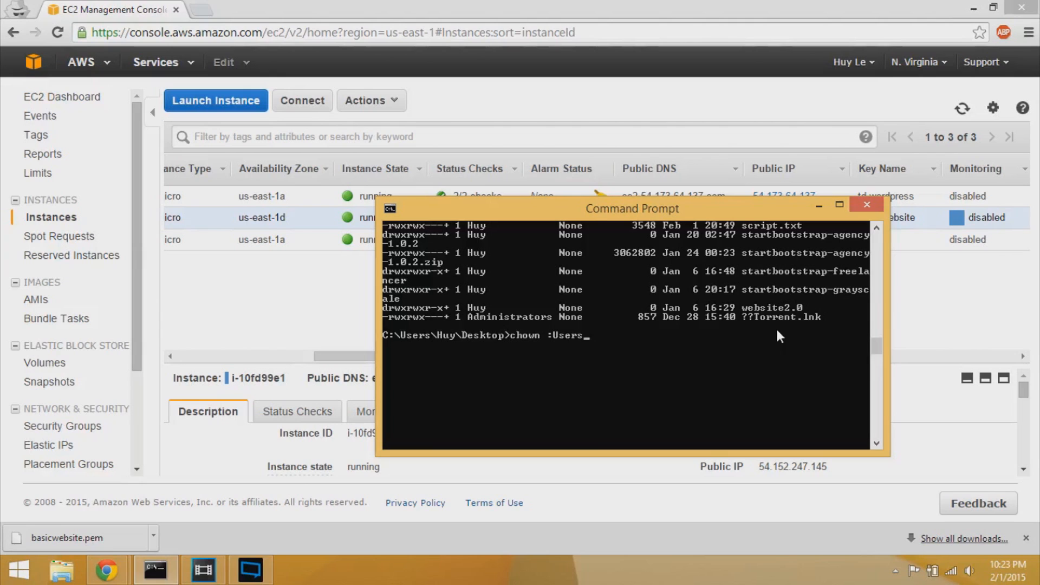
{"action": "key", "text": "Left"}
{"action": "key", "text": "Left"}
{"action": "key", "text": "Left"}
{"action": "key", "text": "Left"}
{"action": "key", "text": "Left"}
{"action": "key", "text": "Left"}
{"action": "key", "text": "Right"}
{"action": "key", "text": "Right"}
{"action": "type", "text": "basicwebsite.pem"}
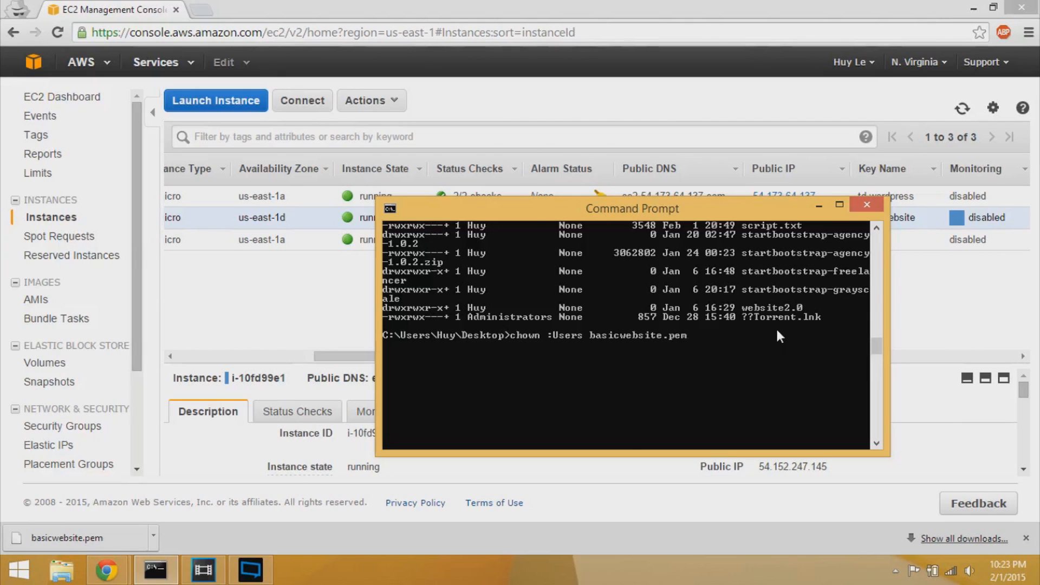
{"action": "key", "text": "Return"}
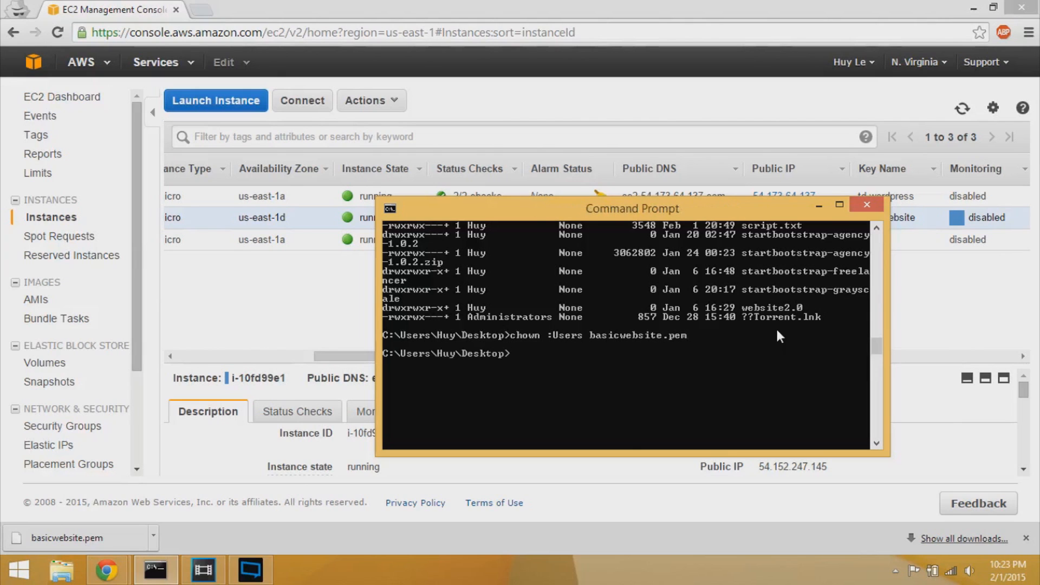
- List the Desktop files and inspect basicwebsite.pem's owner, group and permissions
{"action": "type", "text": "ls -l"}
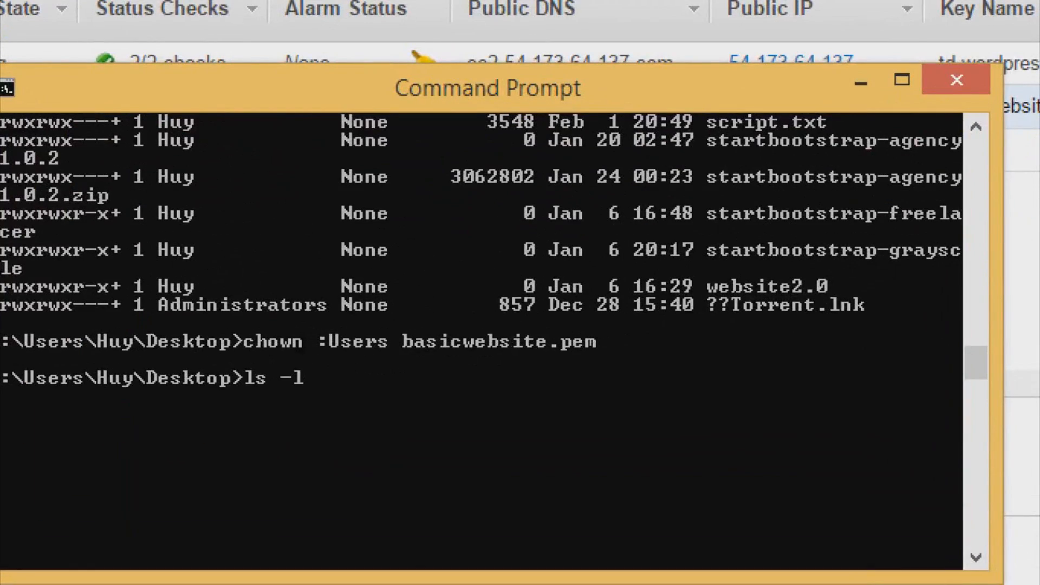
{"action": "key", "text": "Return"}
{"action": "scroll", "coordinate": [695, 349], "scroll_direction": "up", "scroll_amount": 3}
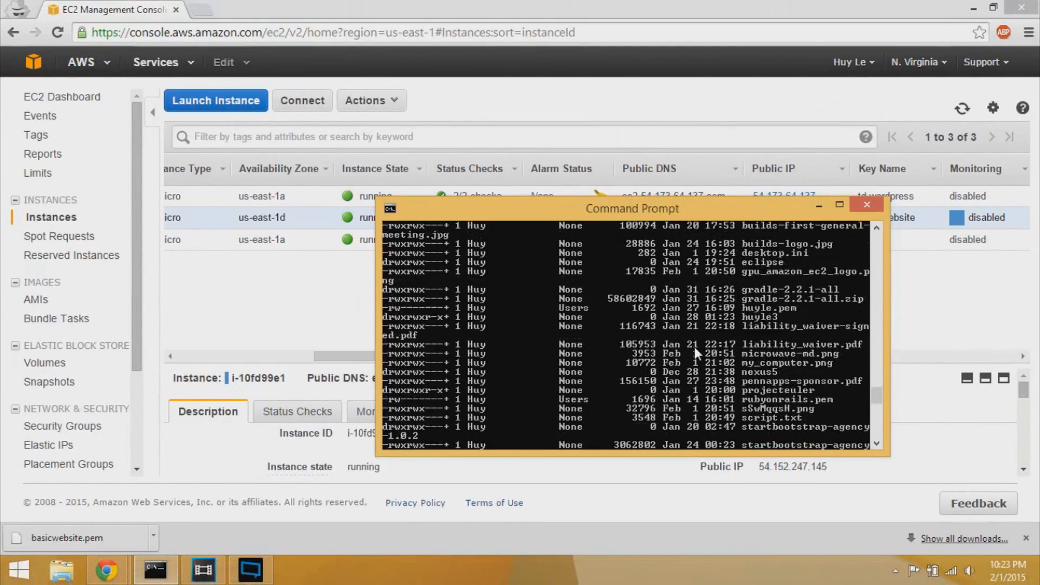
{"action": "scroll", "coordinate": [695, 350], "scroll_direction": "up", "scroll_amount": 2}
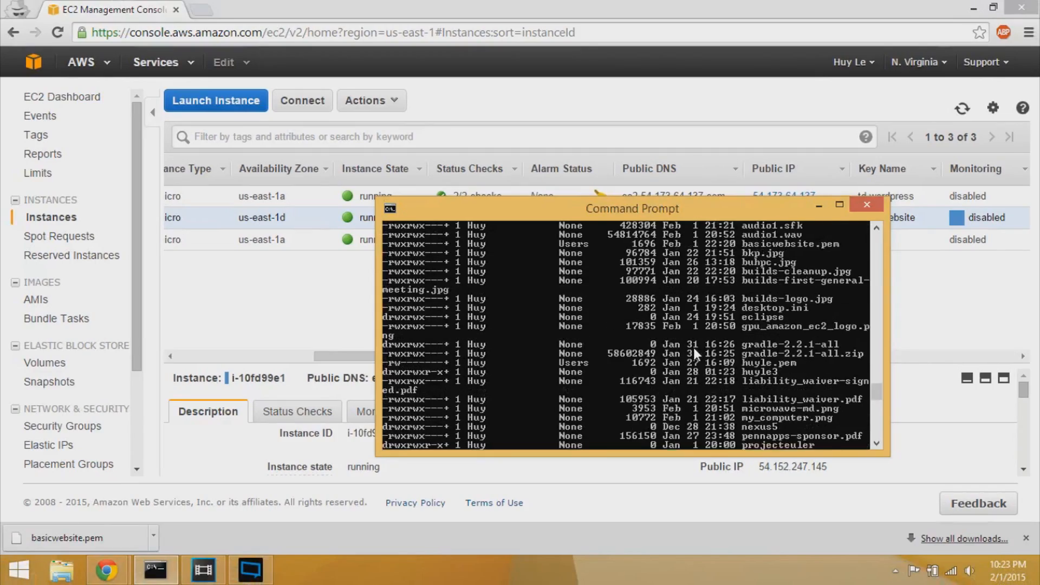
{"action": "scroll", "coordinate": [693, 347], "scroll_direction": "up", "scroll_amount": 2}
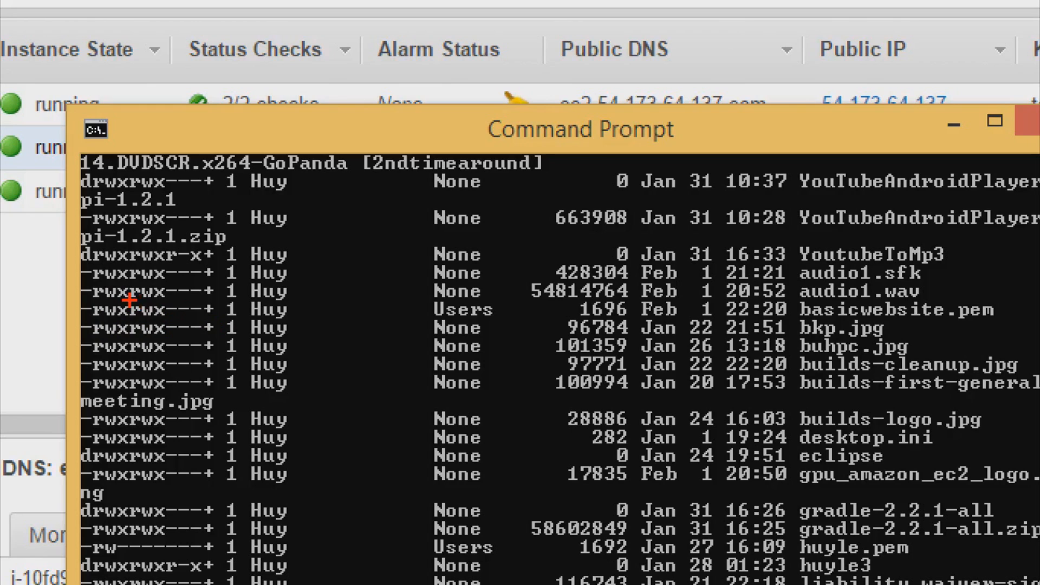
{"action": "mouse_move", "coordinate": [130, 300]}
{"action": "left_mouse_down"}
{"action": "mouse_move", "coordinate": [130, 319]}
{"action": "mouse_move", "coordinate": [163, 324]}
{"action": "left_mouse_up"}
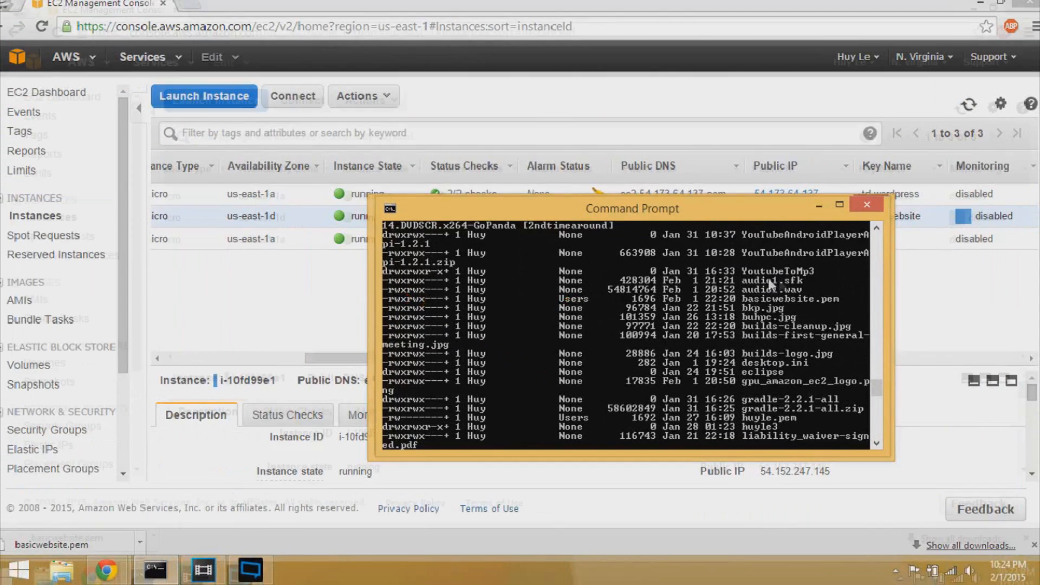
{"action": "scroll", "coordinate": [830, 286], "scroll_direction": "down", "scroll_amount": 6}
{"action": "scroll", "coordinate": [756, 287], "scroll_direction": "down", "scroll_amount": 5}
- Restrict basicwebsite.pem to owner read/write with chmod 600 basicwebsite.pem
{"action": "type", "text": "cho"}
{"action": "key", "text": "BackSpace"}
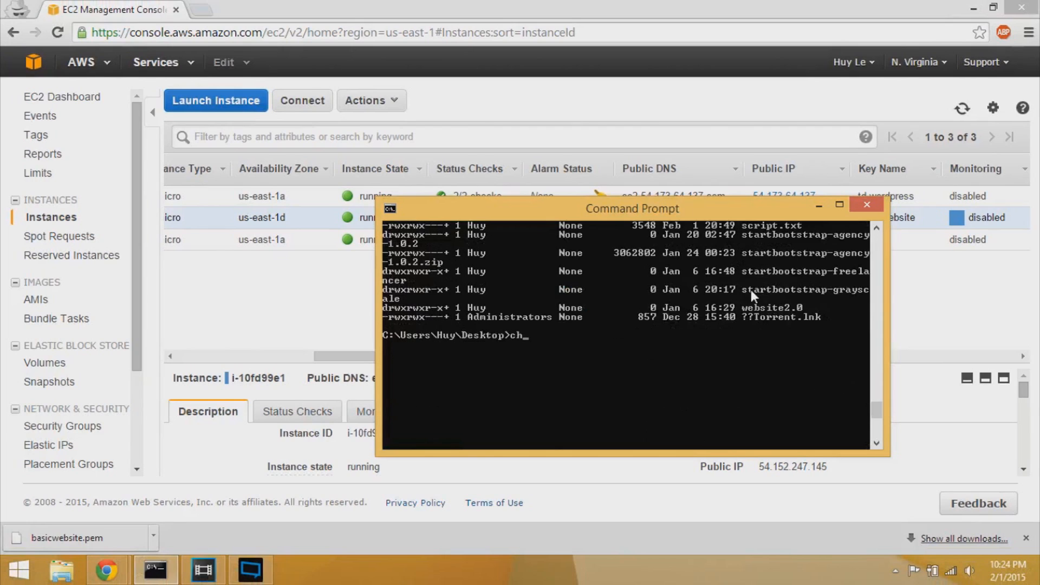
{"action": "type", "text": "mod"}
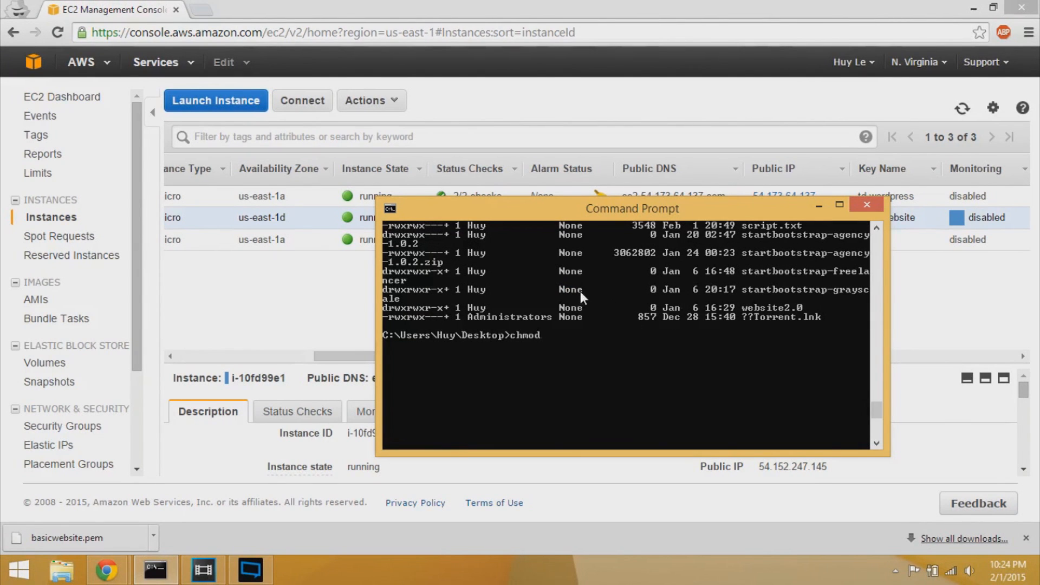
{"action": "type", "text": "600"}
{"action": "key", "text": "Left"}
{"action": "key", "text": "Left"}
{"action": "key", "text": "Left"}
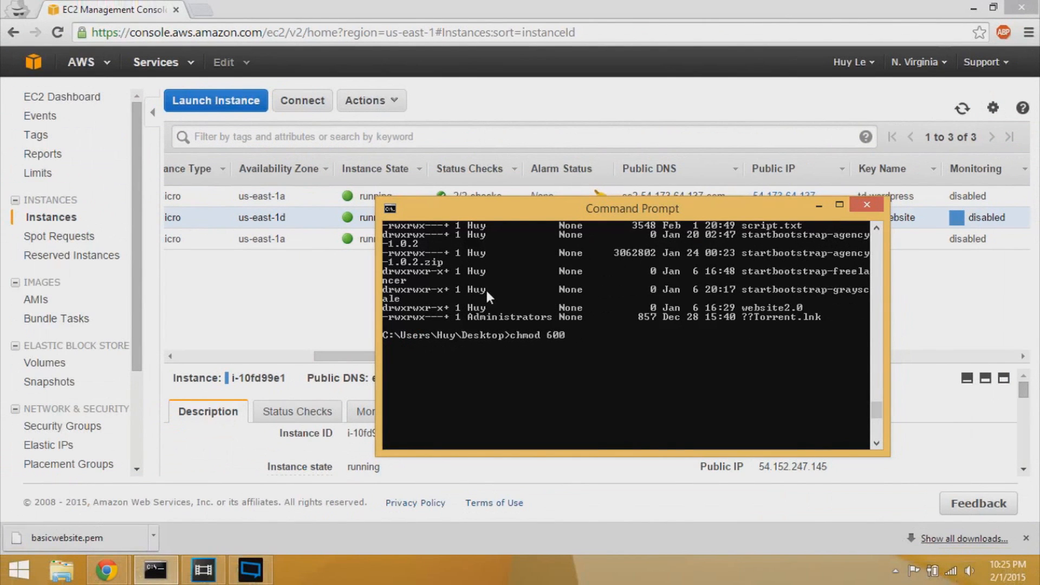
{"action": "type", "text": "basicwebsite.pem"}
{"action": "key", "text": "Return"}
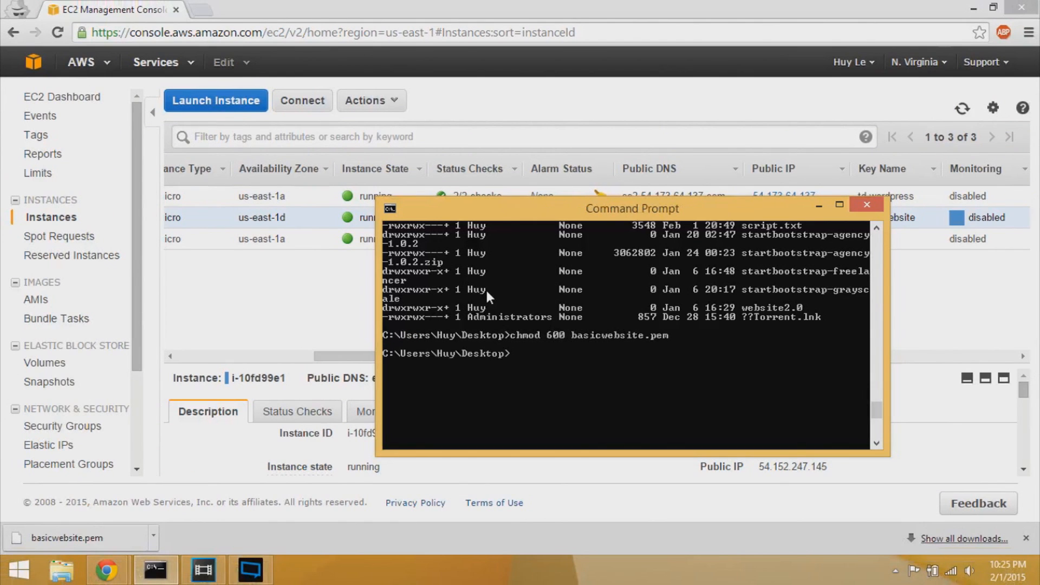
- Verify rw------- permissions with ls -l, then move the console to the upper left
{"action": "type", "text": "ls -l"}
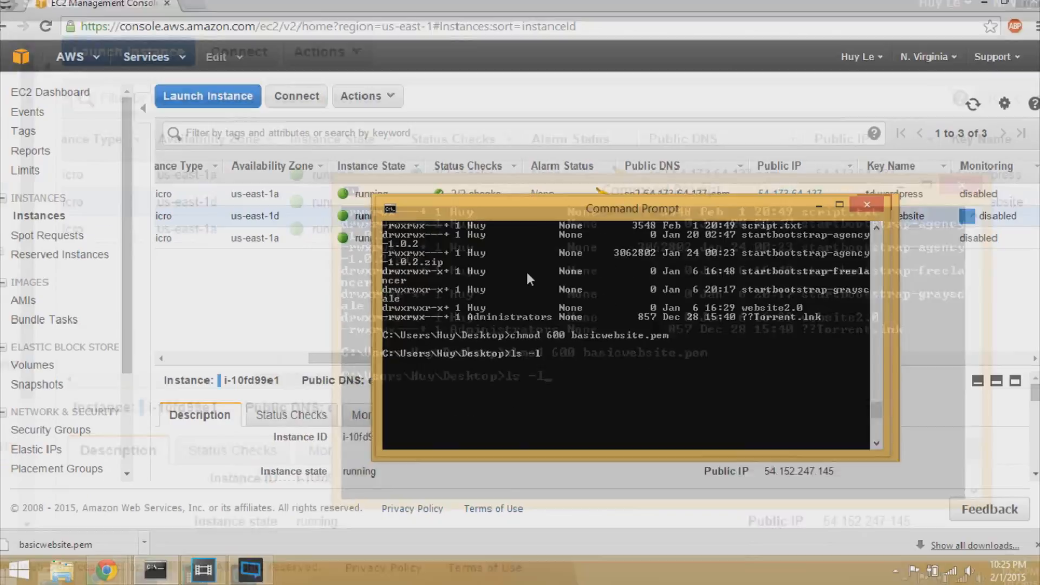
{"action": "key", "text": "Return"}
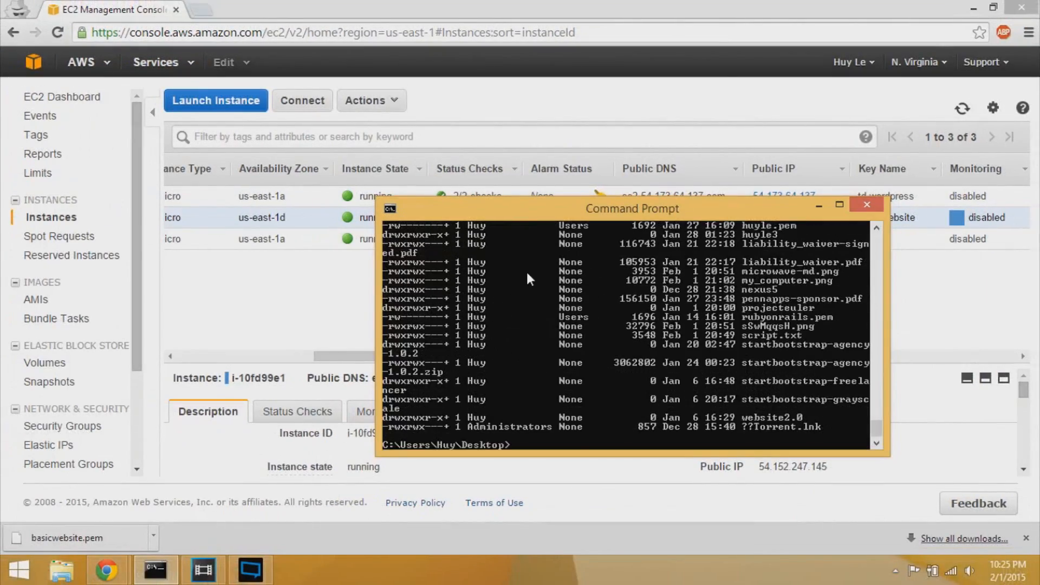
{"action": "scroll", "coordinate": [506, 434], "scroll_direction": "up", "scroll_amount": 4}
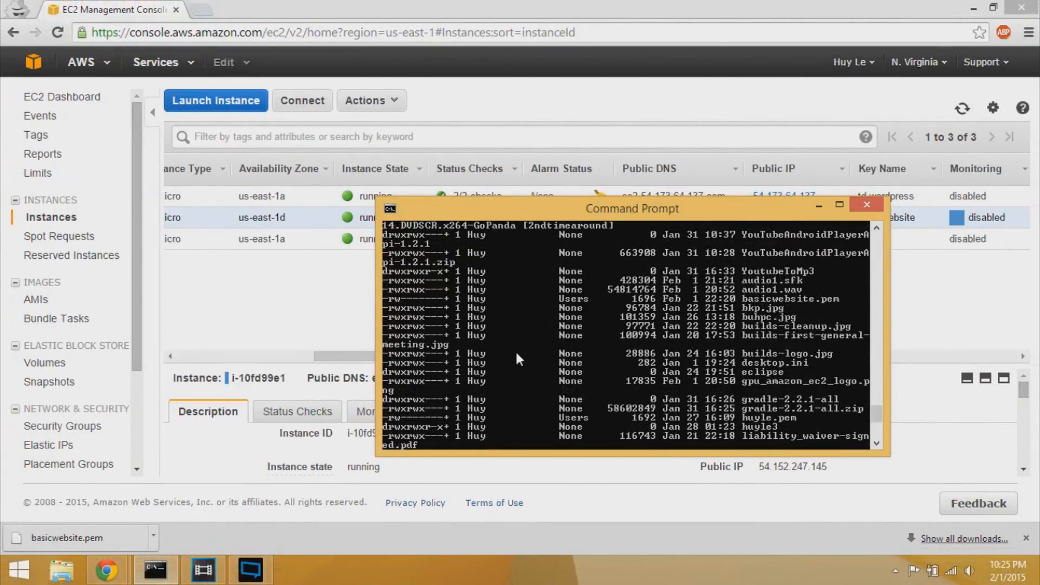
{"action": "left_click", "coordinate": [19, 568]}
{"action": "scroll", "coordinate": [783, 381], "scroll_direction": "down", "scroll_amount": 7}
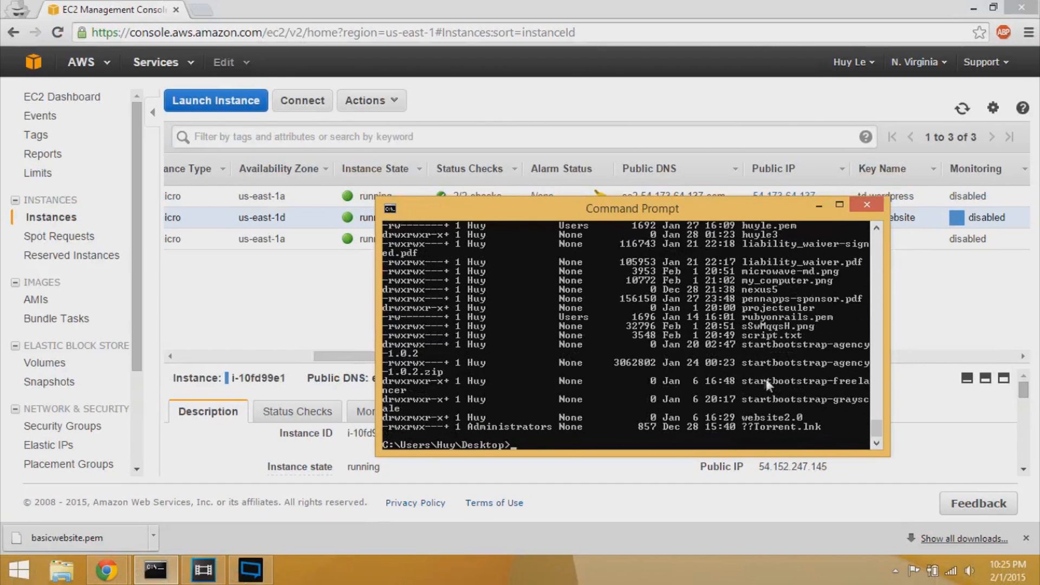
{"action": "left_click_drag", "start_coordinate": [851, 214], "coordinate": [509, 161]}
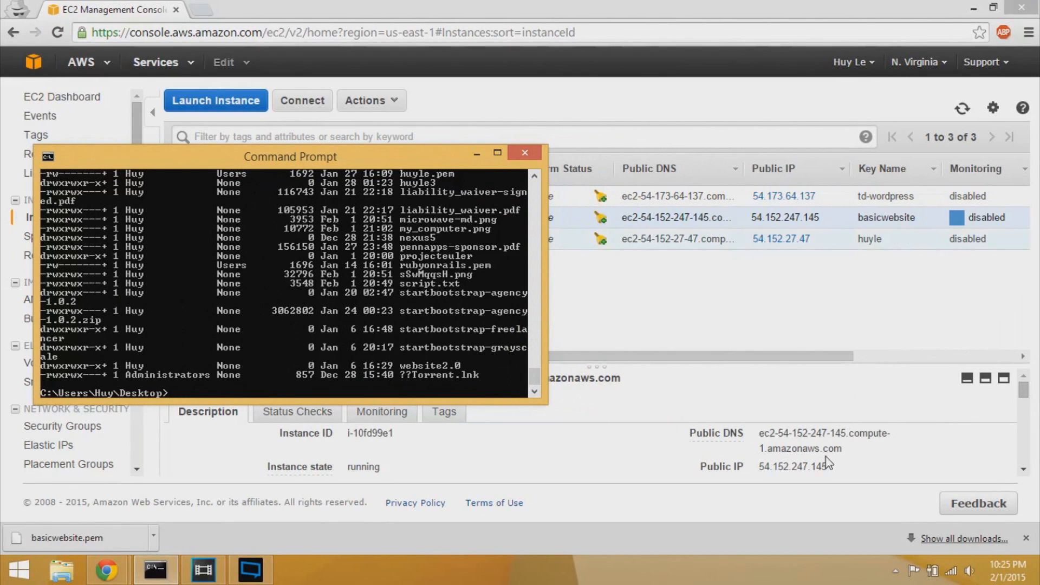
- Copy Public IP 54.152.247.145 from the basicwebsite instance's Description tab, then return to Command Prompt
{"action": "left_click", "coordinate": [724, 328]}
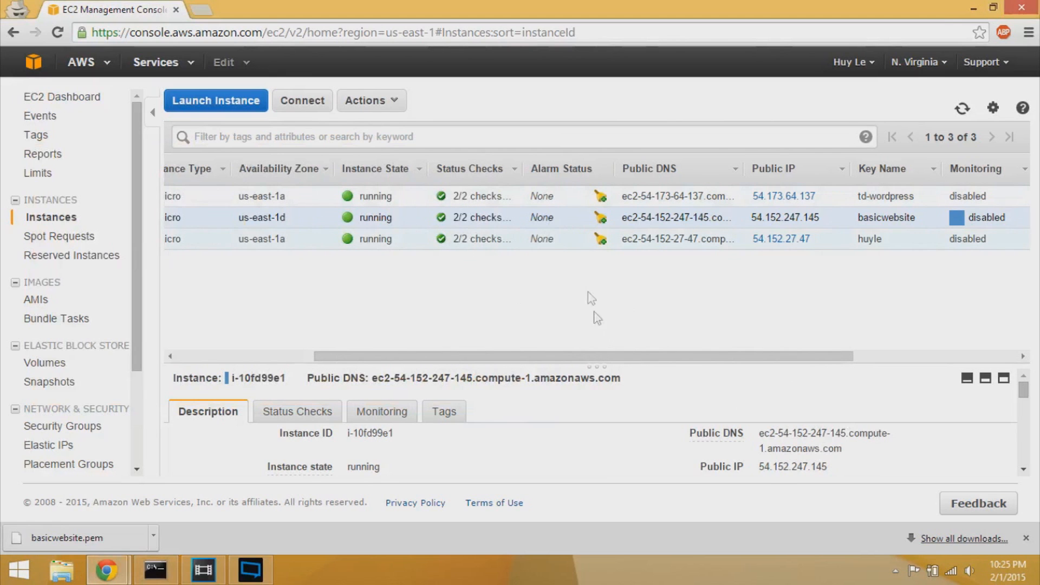
{"action": "left_click_drag", "start_coordinate": [599, 363], "coordinate": [760, 363]}
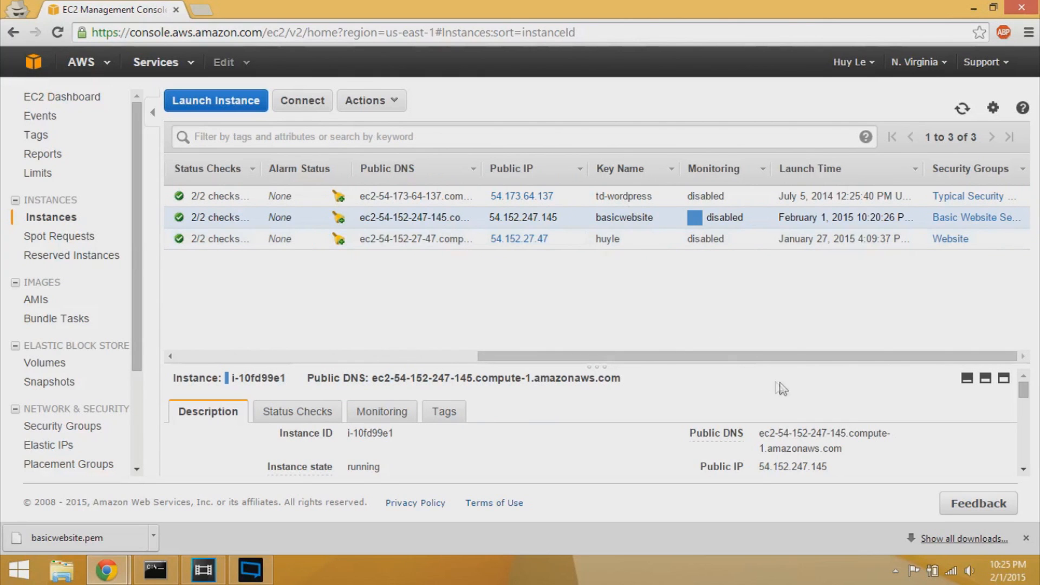
{"action": "left_click_drag", "start_coordinate": [850, 452], "coordinate": [764, 433]}
{"action": "left_click_drag", "start_coordinate": [831, 467], "coordinate": [758, 467]}
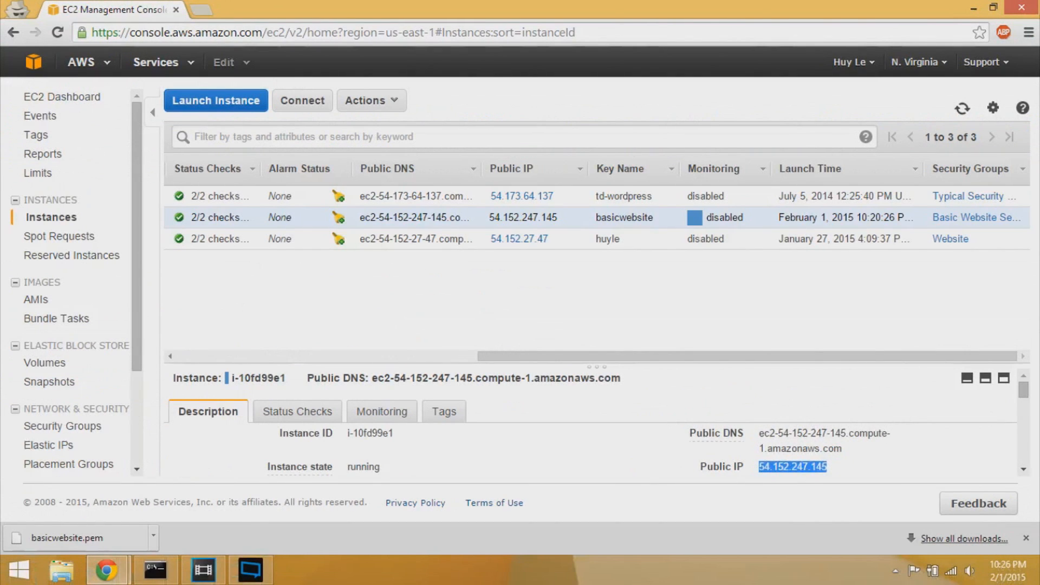
{"action": "right_click", "coordinate": [791, 467]}
{"action": "left_click", "coordinate": [813, 480]}
{"action": "left_click", "coordinate": [155, 570]}
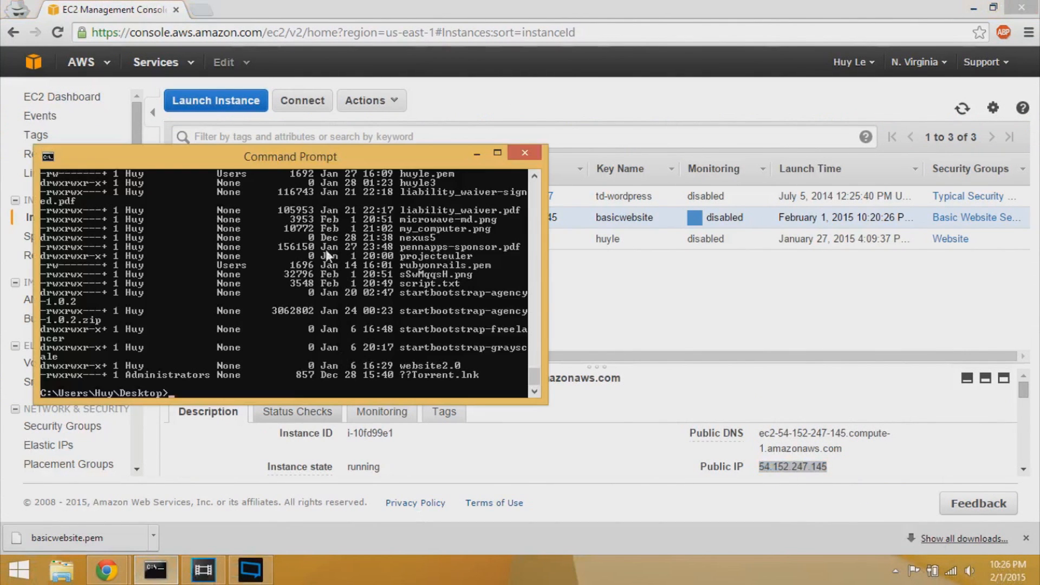
{"action": "left_click_drag", "start_coordinate": [270, 165], "coordinate": [466, 152]}
{"action": "type", "text": "ssh"}
{"action": "key", "text": "BackSpace"}
{"action": "key", "text": "BackSpace"}
{"action": "key", "text": "BackSpace"}
{"action": "type", "text": "ssh"}
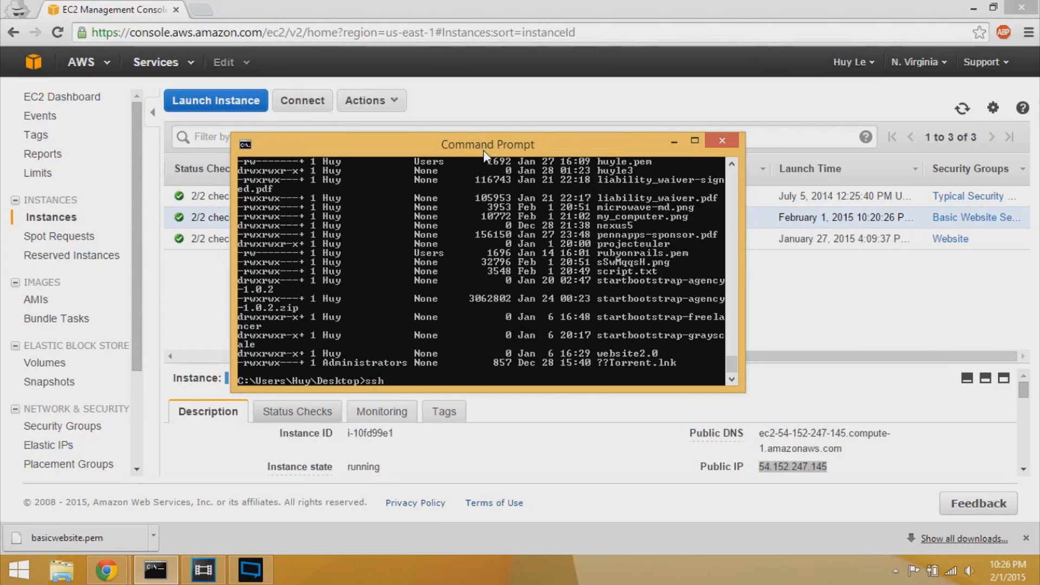
{"action": "type", "text": "-i basicwebsite.pem"}
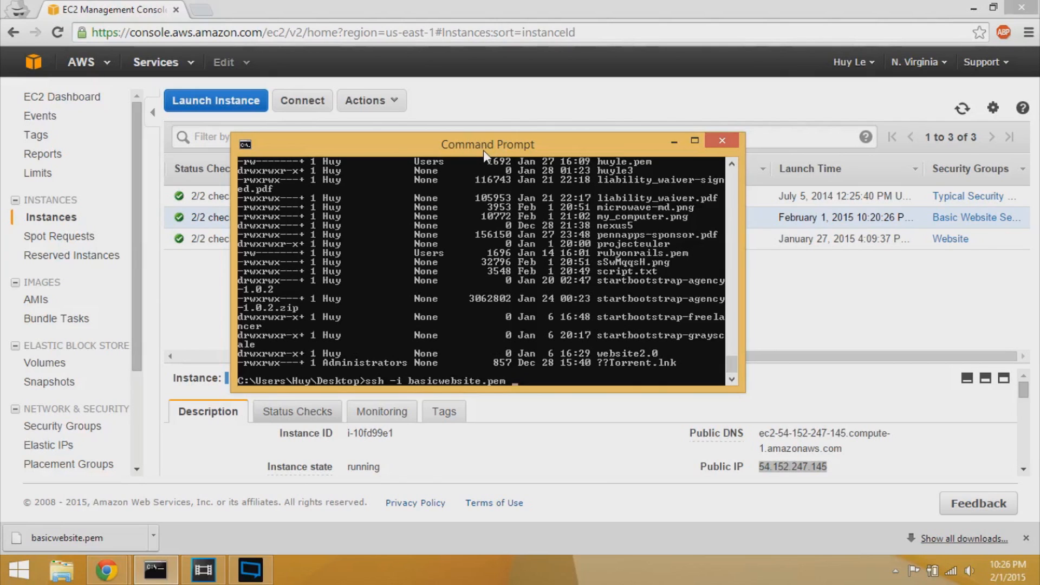
{"action": "type", "text": "ubuntu@"}
{"action": "right_click", "coordinate": [484, 151]}
{"action": "mouse_move", "coordinate": [528, 268]}
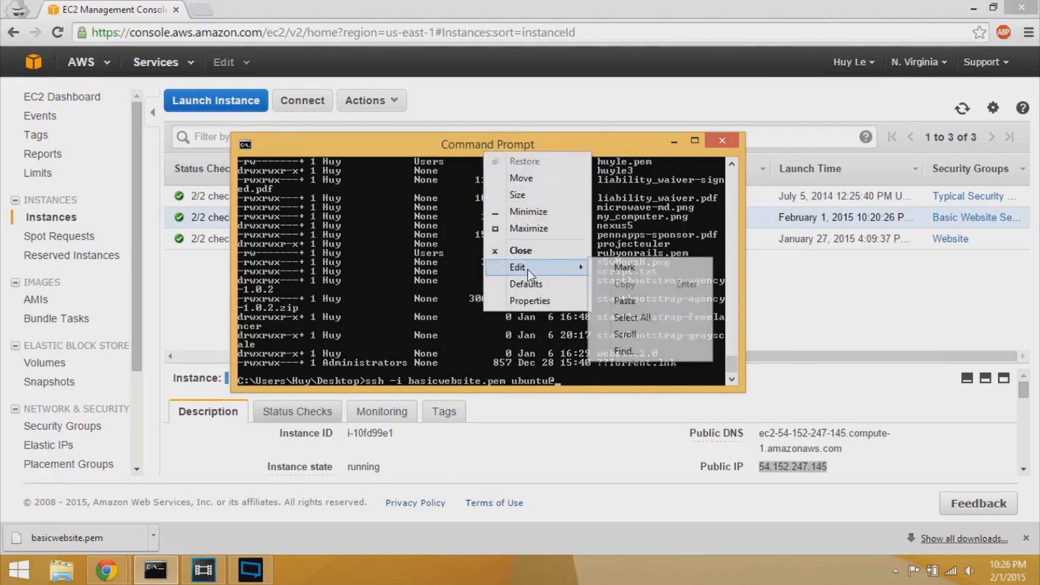
{"action": "left_click", "coordinate": [640, 297]}
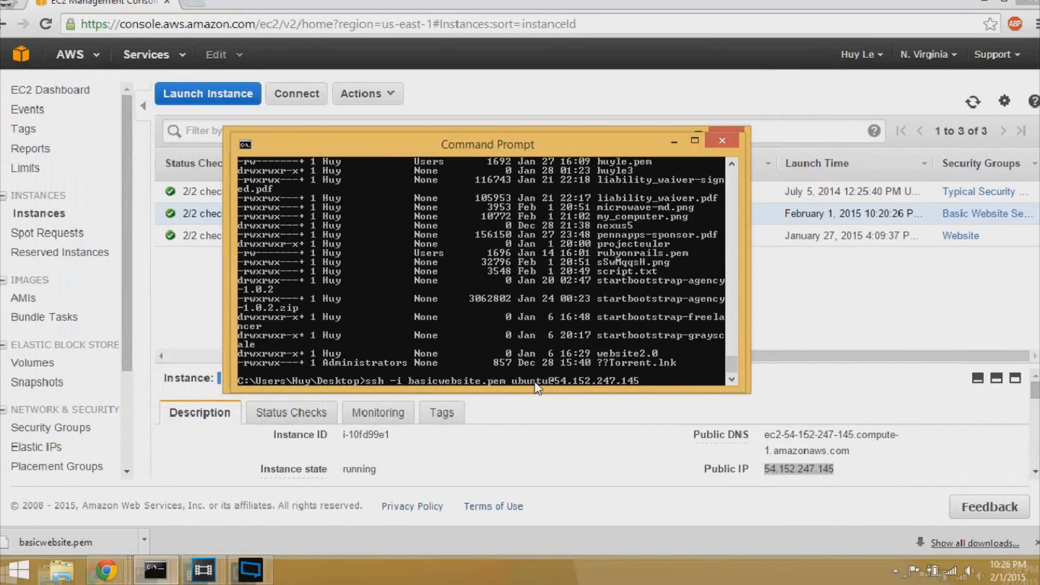
{"action": "key", "text": "Return"}
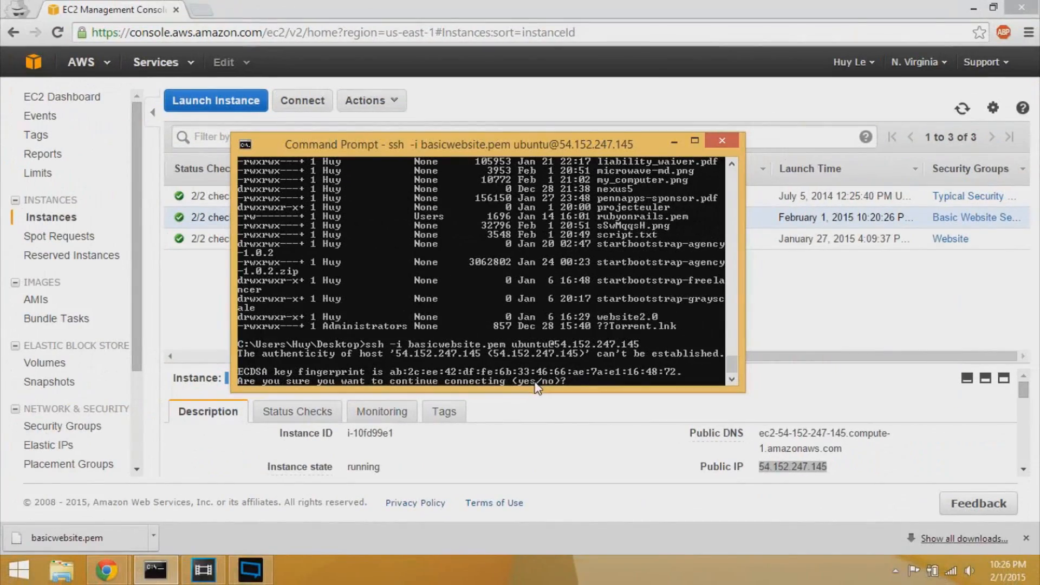
- Answer yes to trust the ECDSA host key, log into Ubuntu, then type cd /
{"action": "type", "text": "yes"}
{"action": "key", "text": "Return"}
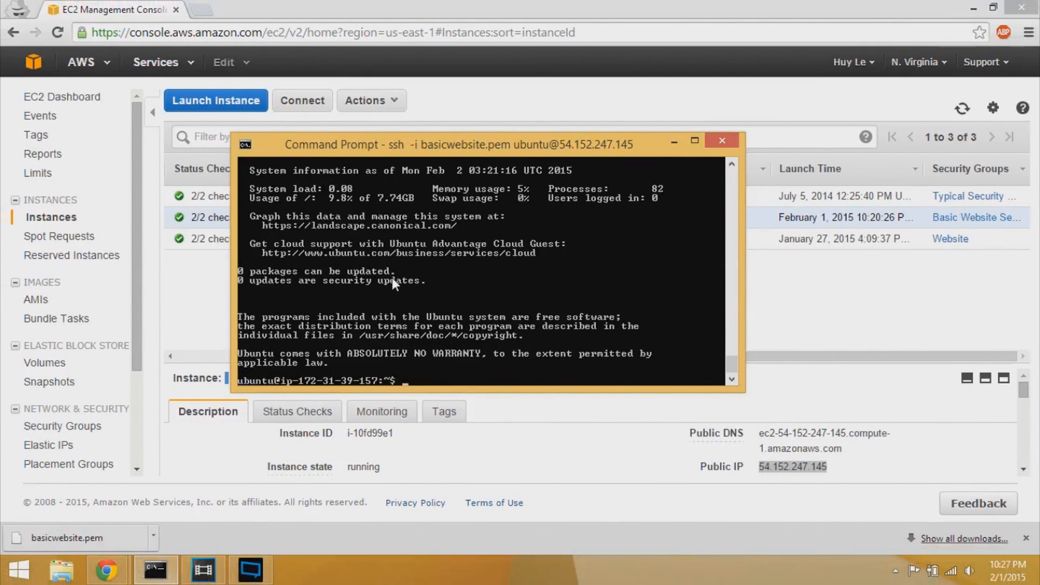
{"action": "type", "text": "cd /"}
- Move to the server's root with cd /, list it with ls, and begin sudo apt-get
{"action": "key", "text": "Return"}
{"action": "type", "text": "ls"}
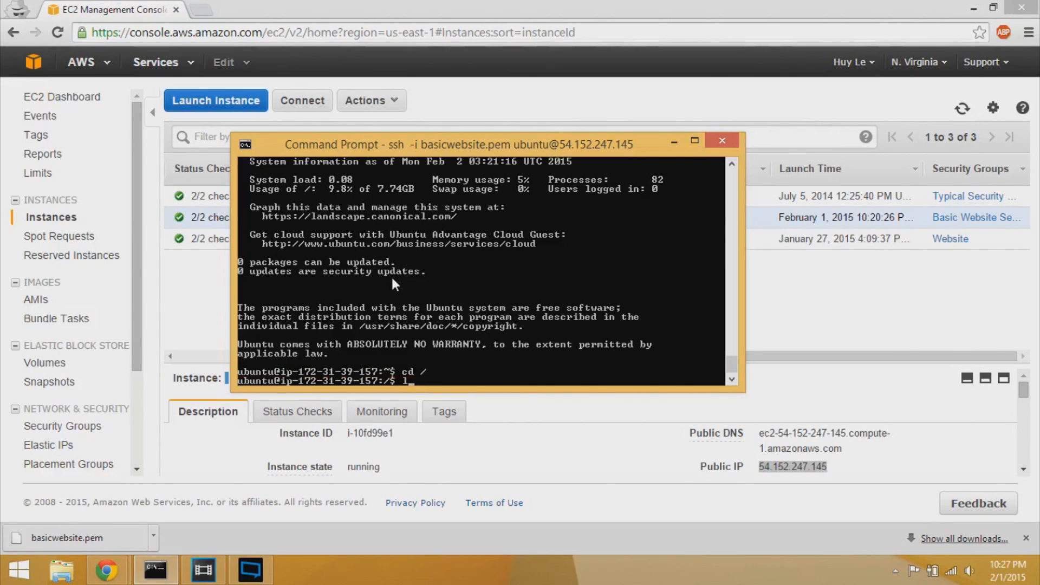
{"action": "key", "text": "Return"}
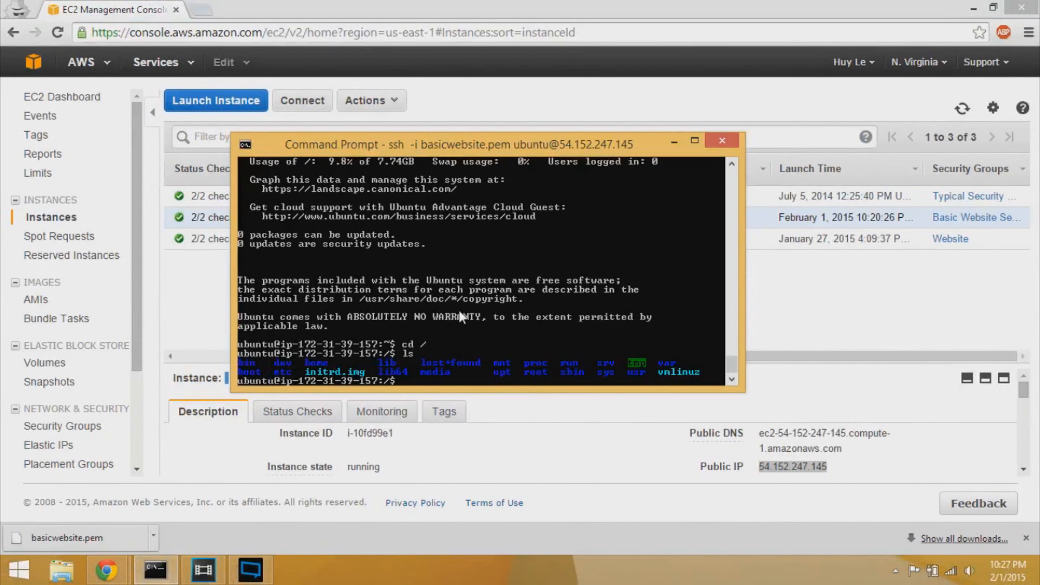
{"action": "type", "text": "sudo apt-get"}
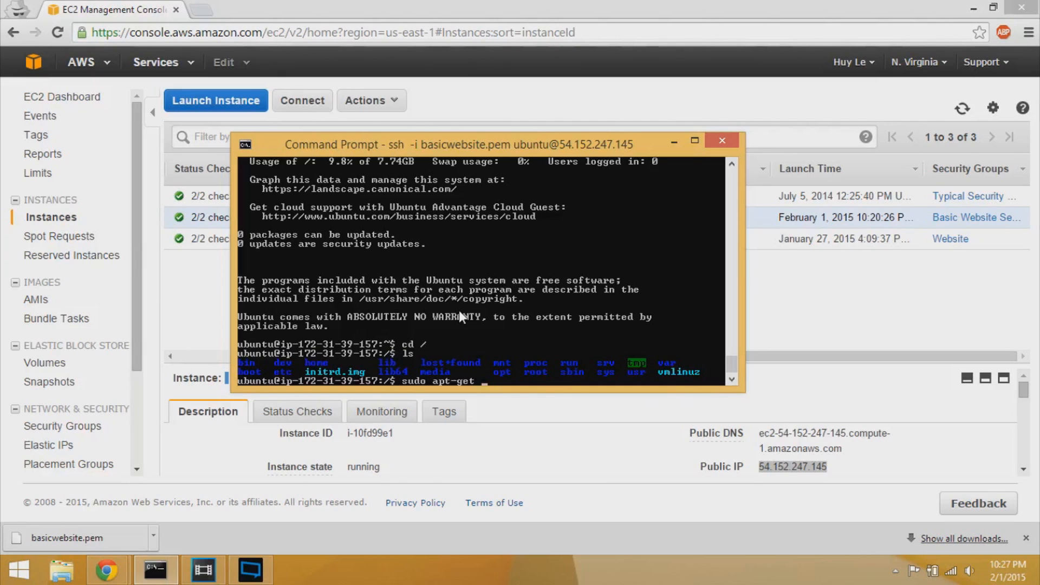
- Run apt-get update, then sudo apt-get install apache2, confirming with Y
{"action": "type", "text": "update"}
{"action": "key", "text": "Return"}
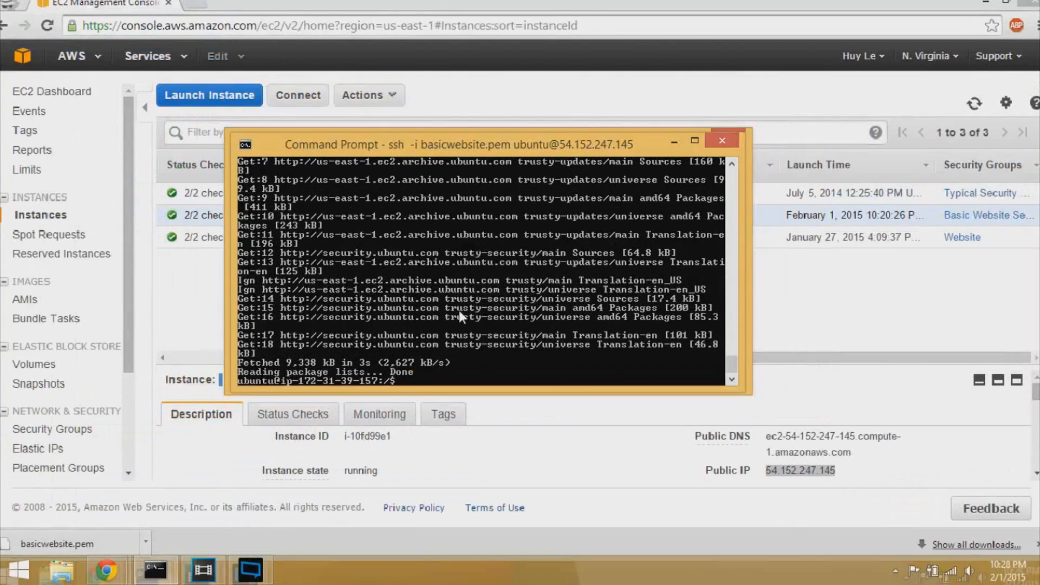
{"action": "type", "text": "sudo apt-get install apache2"}
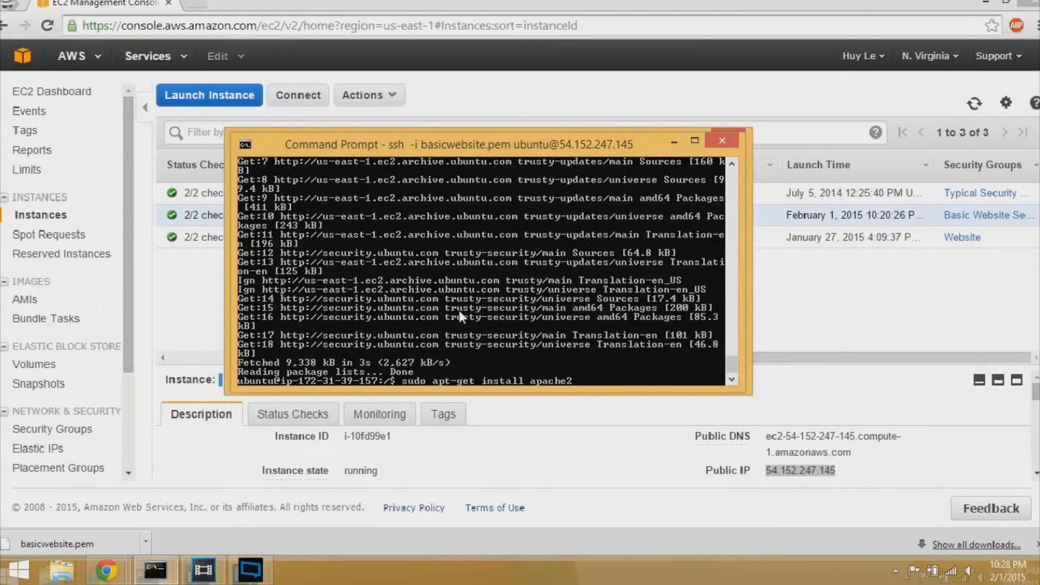
{"action": "key", "text": "Return"}
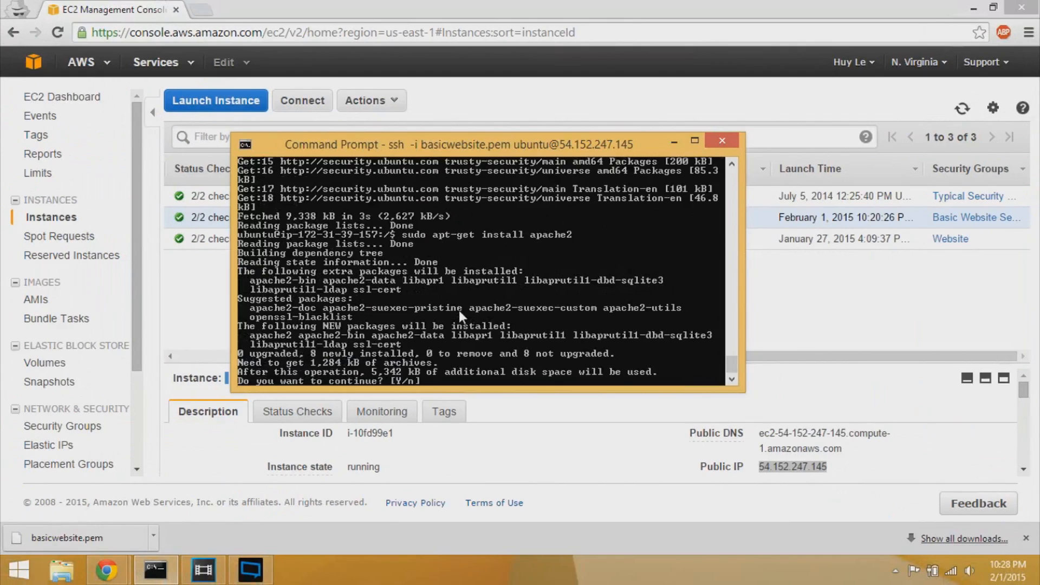
{"action": "type", "text": "Y"}
{"action": "key", "text": "Return"}
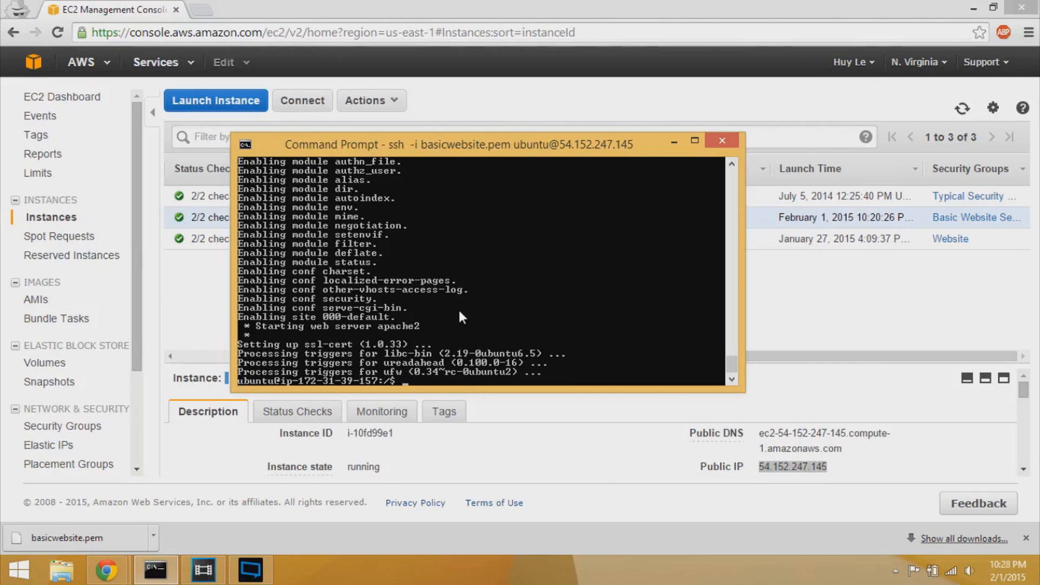
- Open 54.152.247.145 in a new tab to show the Apache2 Ubuntu Default Page, then return to EC2
{"action": "left_click", "coordinate": [831, 467]}
{"action": "left_click_drag", "start_coordinate": [832, 467], "coordinate": [759, 467]}
{"action": "left_click", "coordinate": [796, 475]}
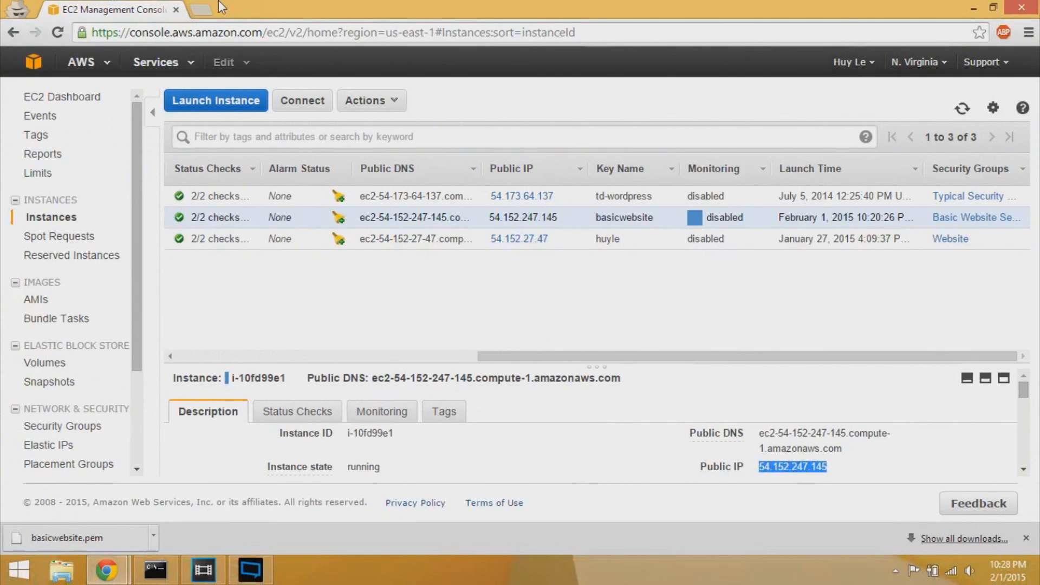
{"action": "left_click", "coordinate": [211, 10]}
{"action": "type", "text": "54.152.247.145"}
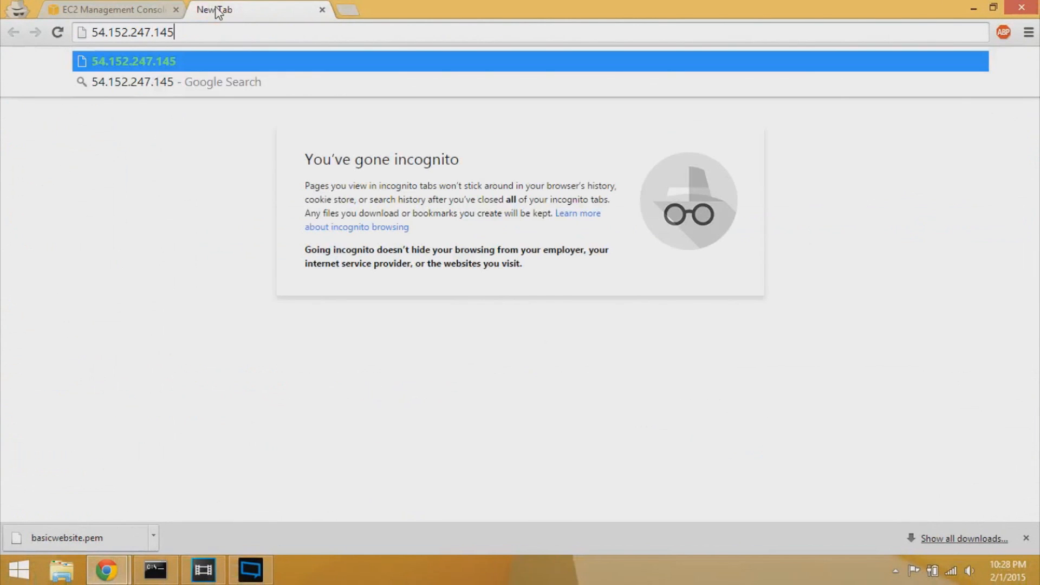
{"action": "key", "text": "Return"}
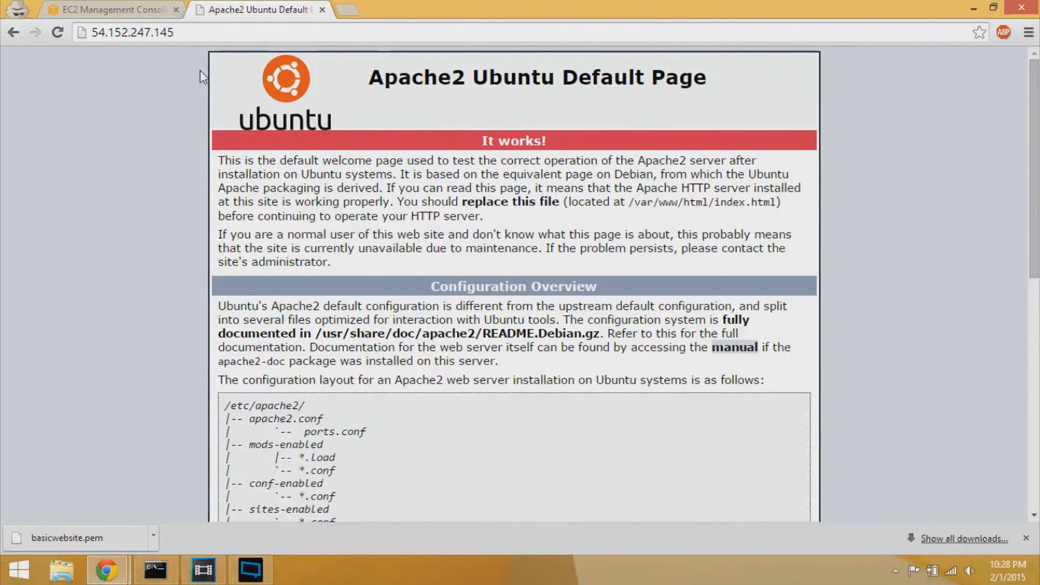
{"action": "left_click", "coordinate": [175, 32]}
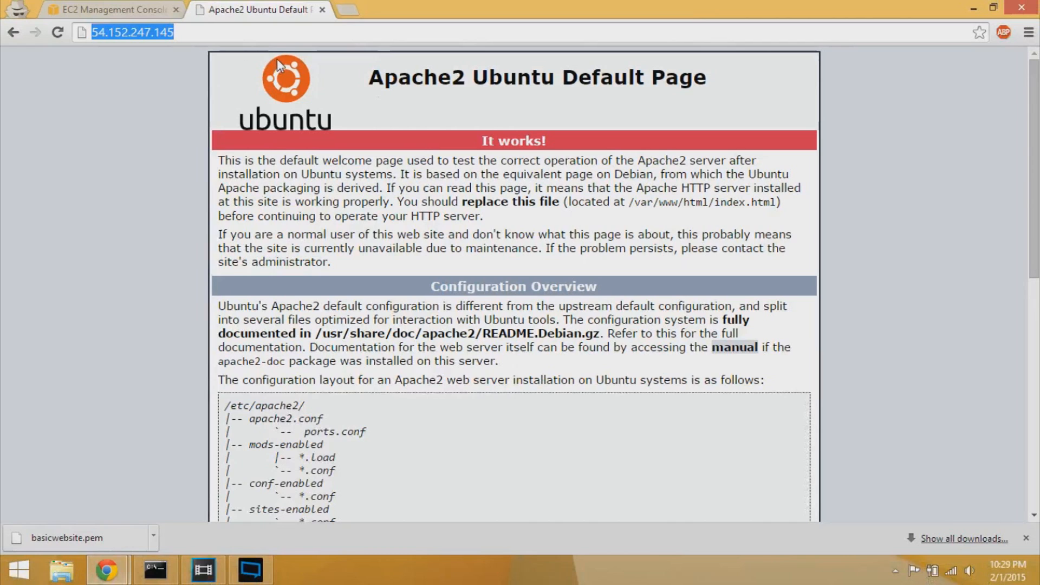
{"action": "left_click", "coordinate": [156, 570]}
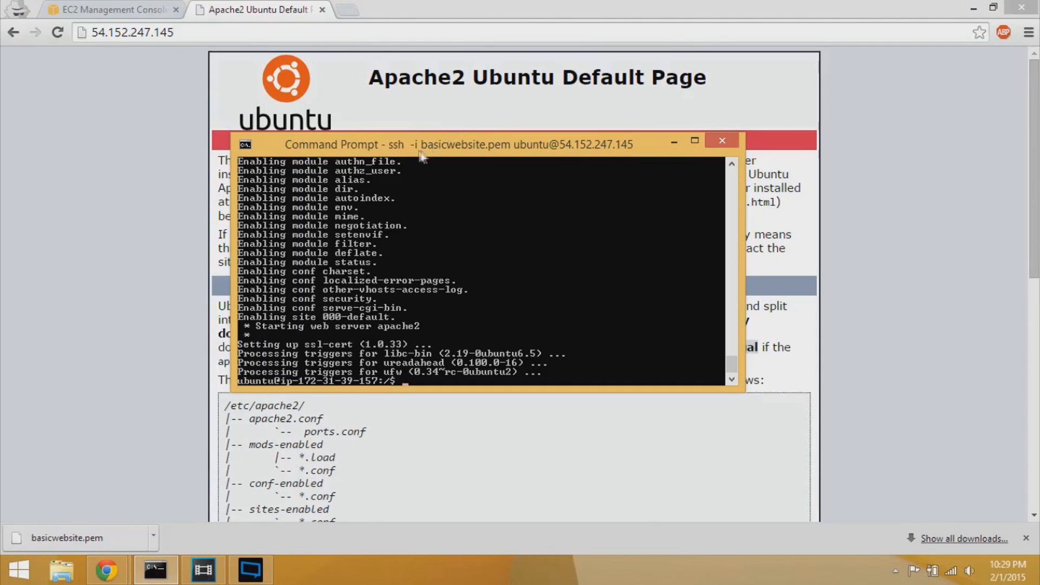
{"action": "left_click", "coordinate": [143, 9]}
{"action": "left_click", "coordinate": [609, 280]}
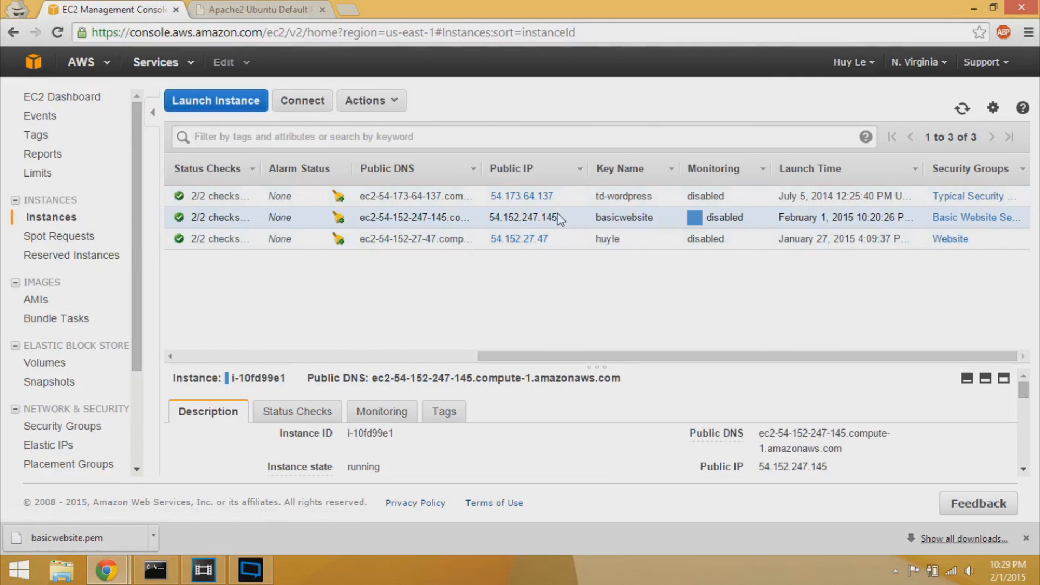
{"action": "left_click_drag", "start_coordinate": [522, 355], "coordinate": [570, 255]}
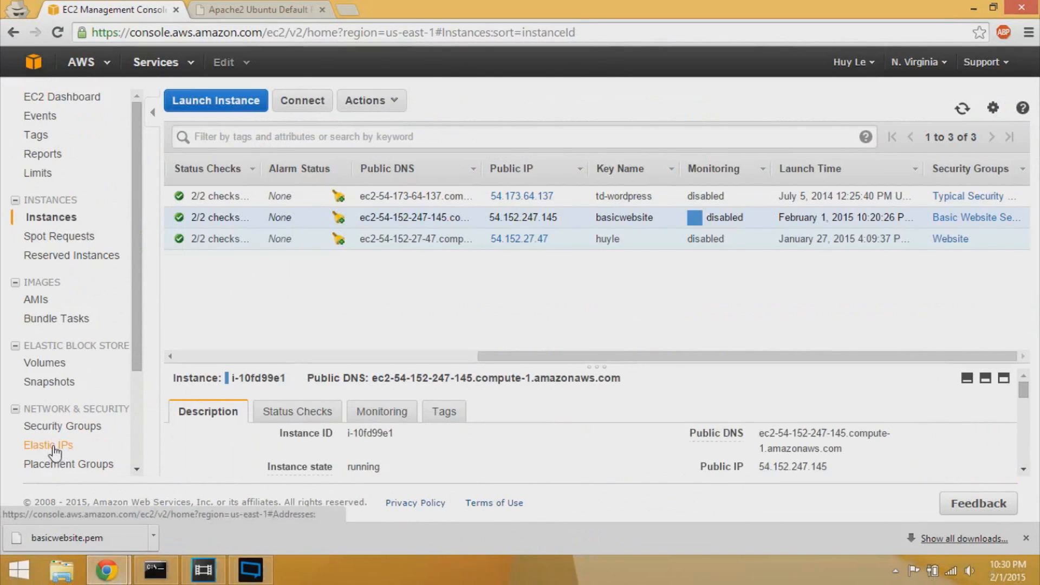
- Allocate a new Elastic IP, 54.152.230.187, from the Elastic IPs page
{"action": "left_click", "coordinate": [111, 446]}
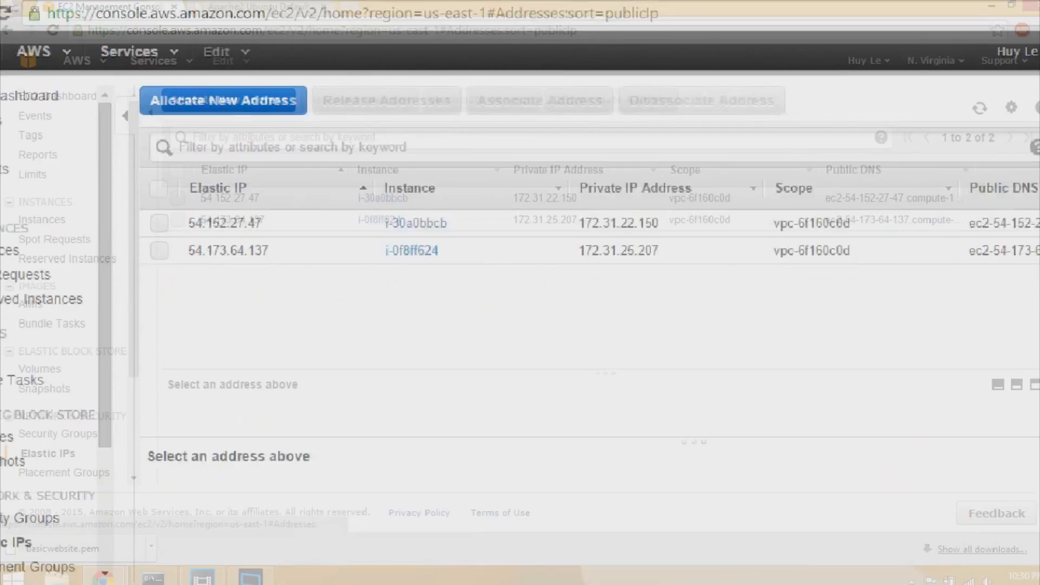
{"action": "left_click", "coordinate": [276, 111]}
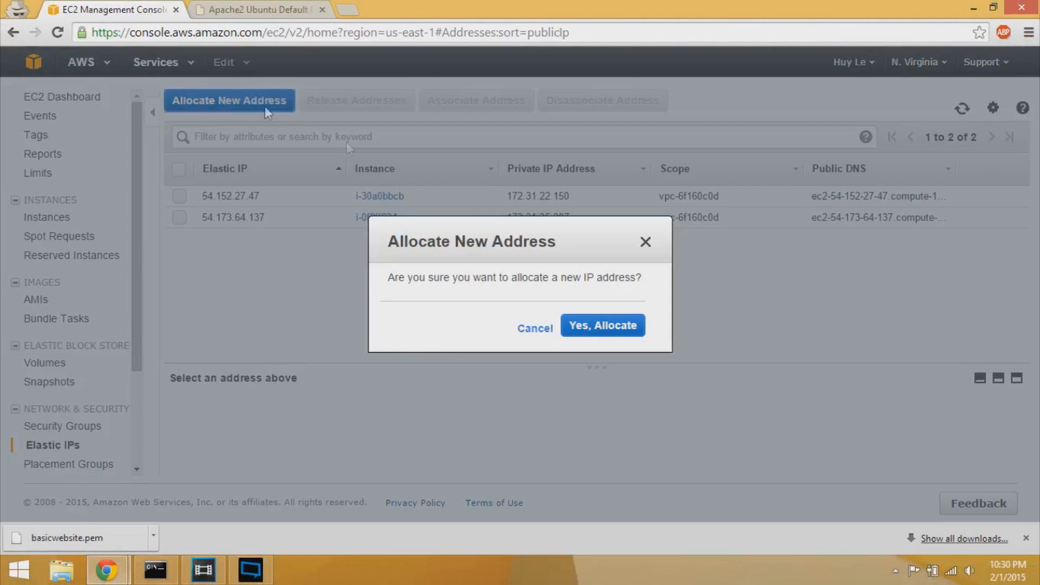
{"action": "left_click", "coordinate": [580, 331]}
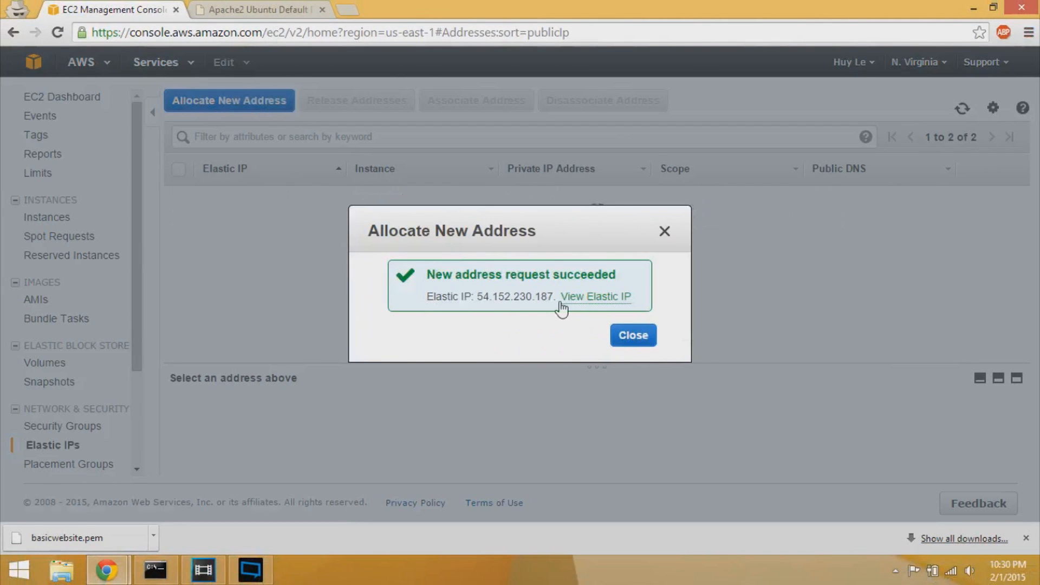
{"action": "left_click_drag", "start_coordinate": [477, 297], "coordinate": [548, 297]}
{"action": "left_click", "coordinate": [548, 297]}
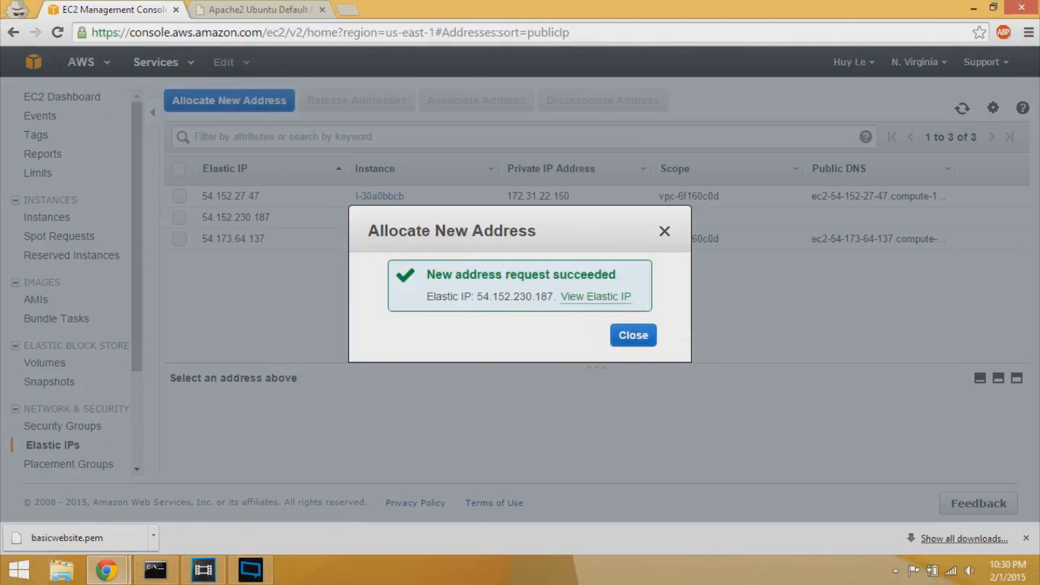
{"action": "left_click", "coordinate": [634, 336]}
- Select 54.152.230.187, try Associate Address, cancel it, and go back to Instances
{"action": "left_click", "coordinate": [277, 220]}
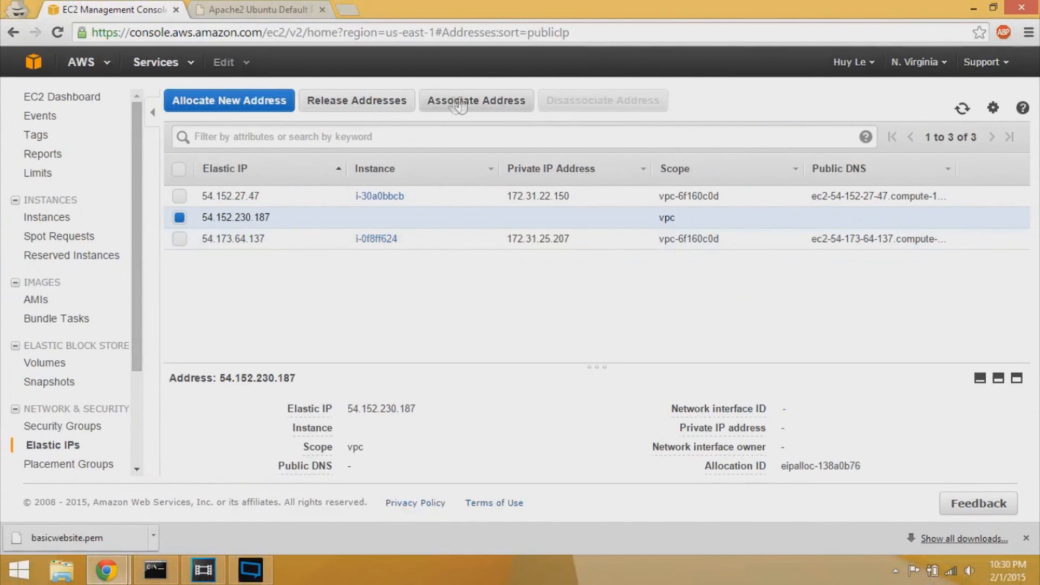
{"action": "left_click", "coordinate": [475, 108]}
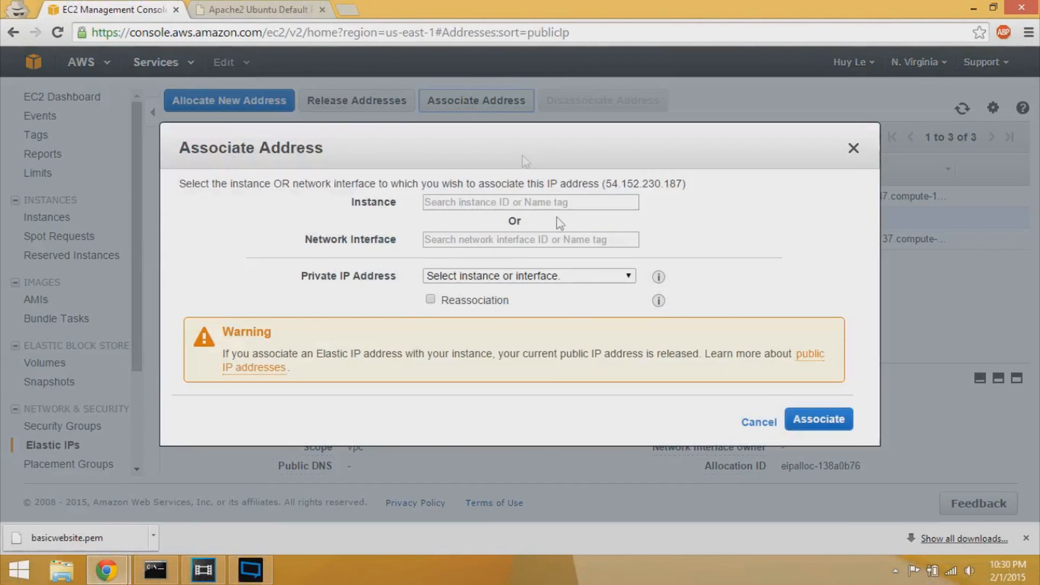
{"action": "left_click", "coordinate": [625, 203]}
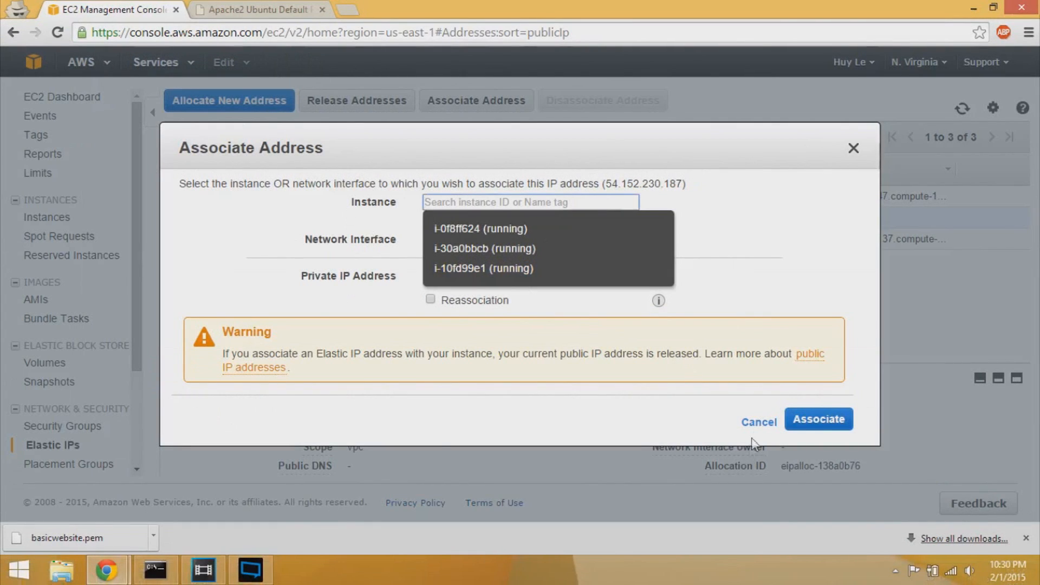
{"action": "left_click", "coordinate": [759, 421]}
{"action": "left_click", "coordinate": [38, 216]}
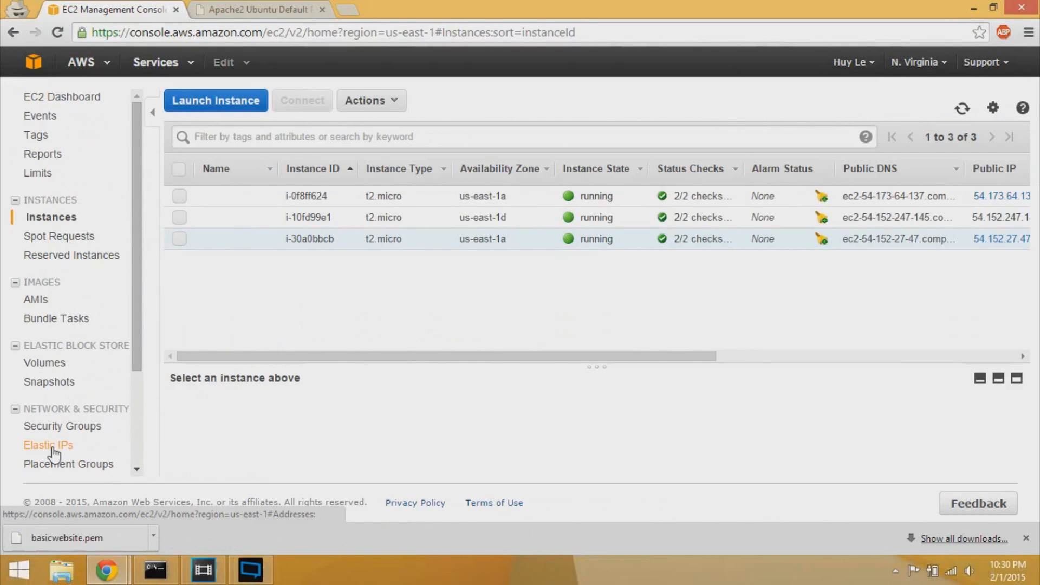
- Associate Elastic IP 54.152.230.187 with instance i-10fd99e1 and go back to the Instances list
{"action": "left_click", "coordinate": [53, 448]}
{"action": "left_click", "coordinate": [461, 218]}
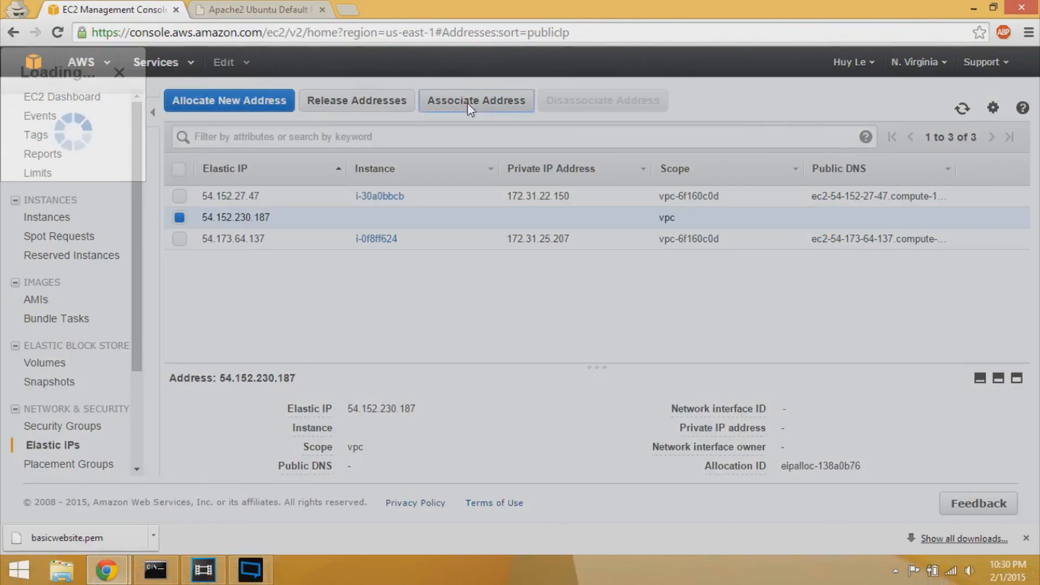
{"action": "left_click", "coordinate": [467, 103]}
{"action": "left_click", "coordinate": [488, 202]}
{"action": "type", "text": "1"}
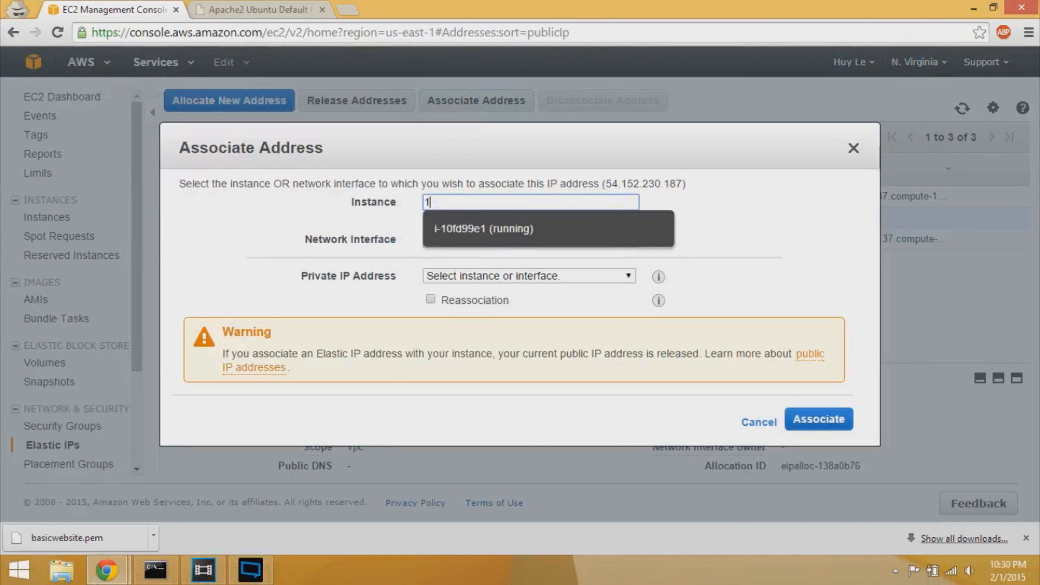
{"action": "type", "text": "0"}
{"action": "left_click", "coordinate": [484, 229]}
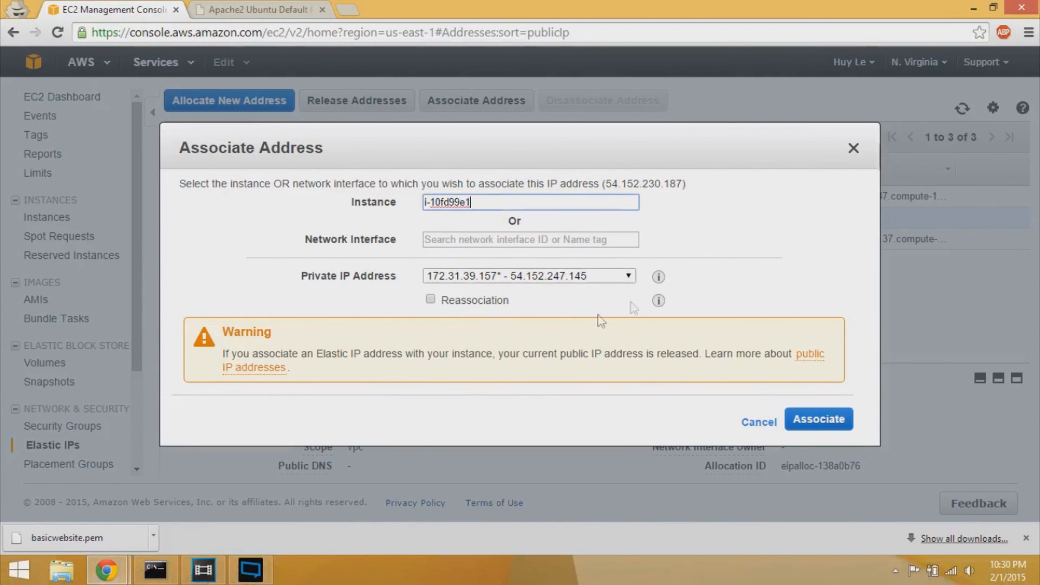
{"action": "left_click", "coordinate": [818, 422]}
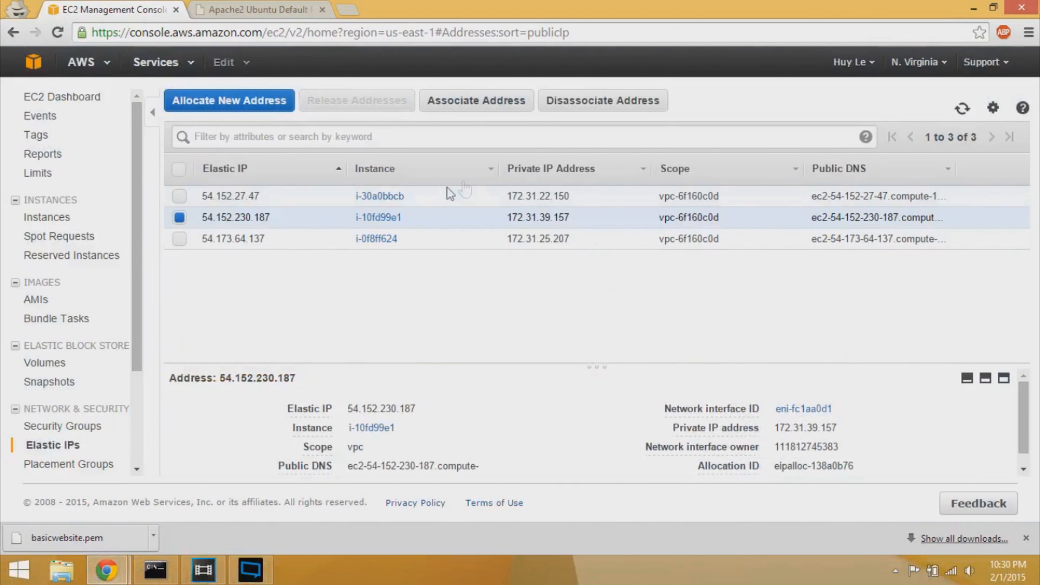
{"action": "left_click", "coordinate": [47, 217]}
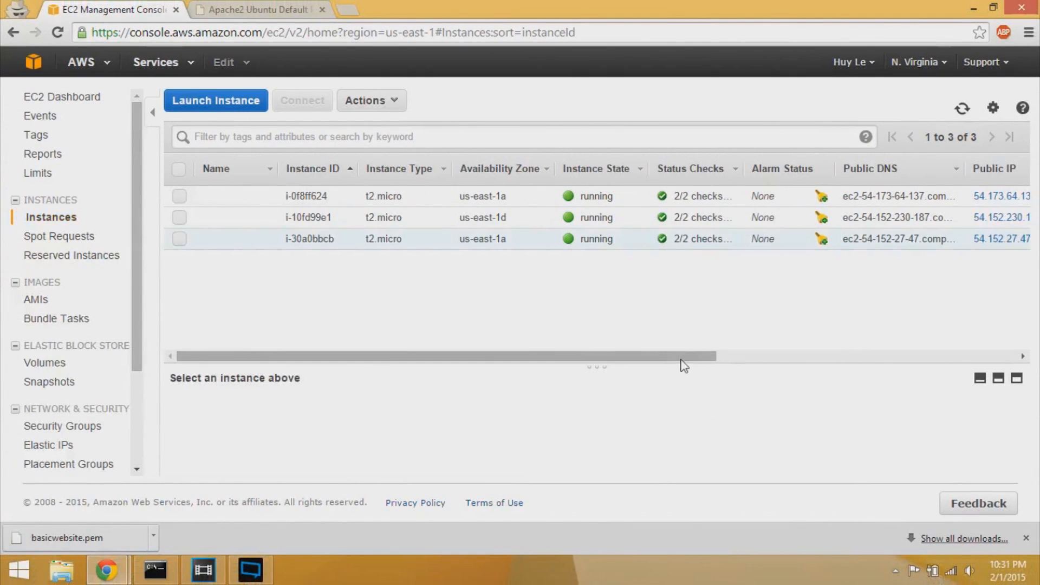
- Copy basicwebsite's new public IP 54.152.230.187 and load it in the Apache tab
{"action": "left_click_drag", "start_coordinate": [685, 365], "coordinate": [936, 357]}
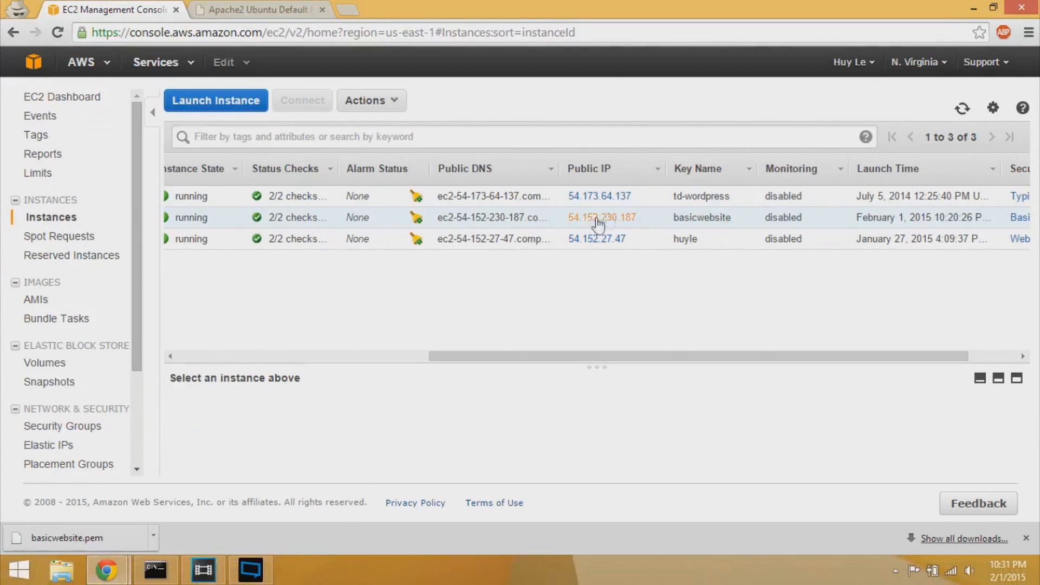
{"action": "left_click", "coordinate": [655, 220]}
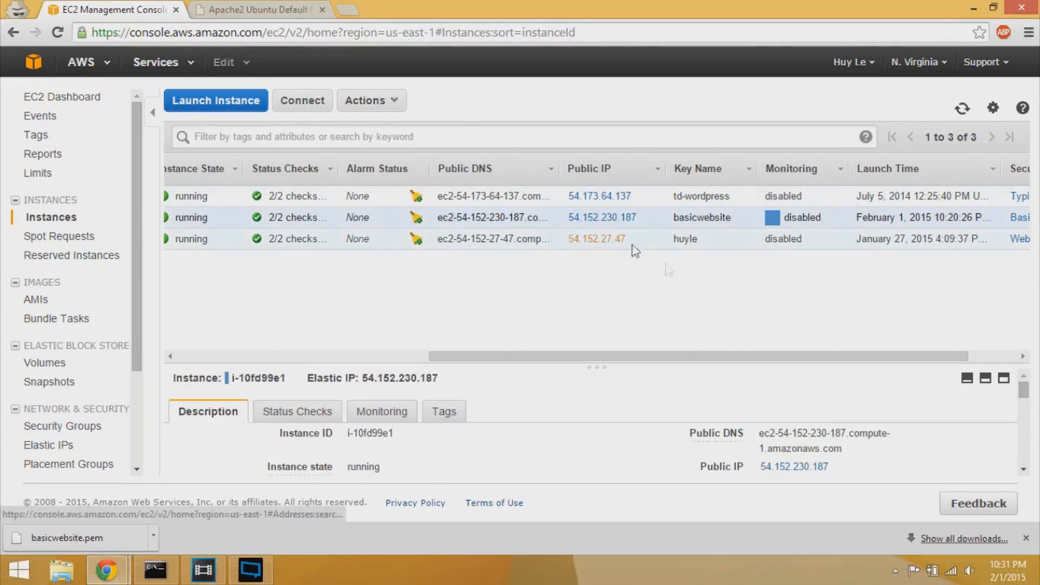
{"action": "left_click_drag", "start_coordinate": [835, 468], "coordinate": [762, 472]}
{"action": "key", "text": "ctrl+c"}
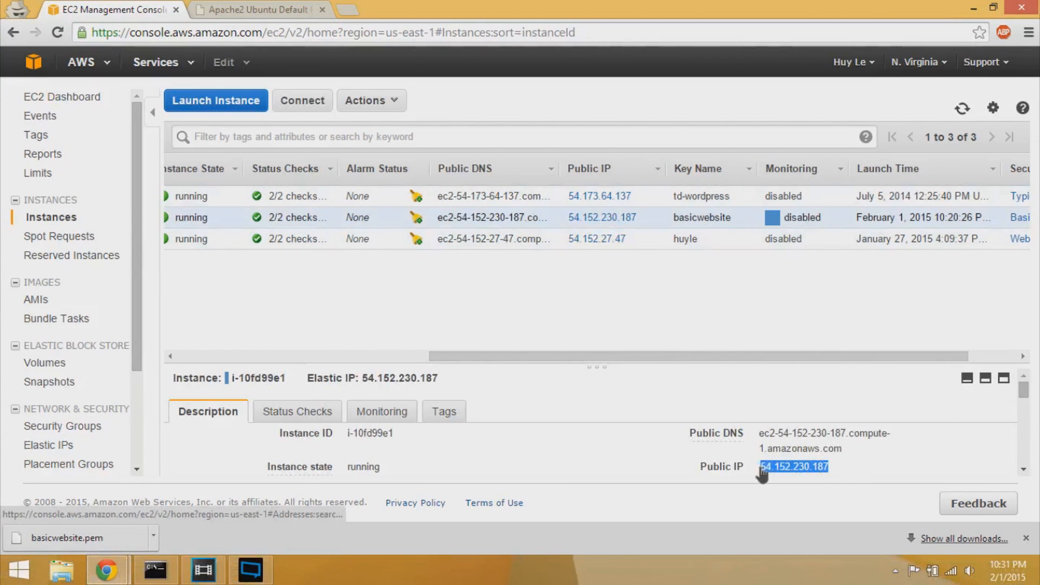
{"action": "left_click", "coordinate": [230, 6]}
{"action": "left_click", "coordinate": [130, 32]}
{"action": "key", "text": "ctrl+v"}
{"action": "key", "text": "Return"}
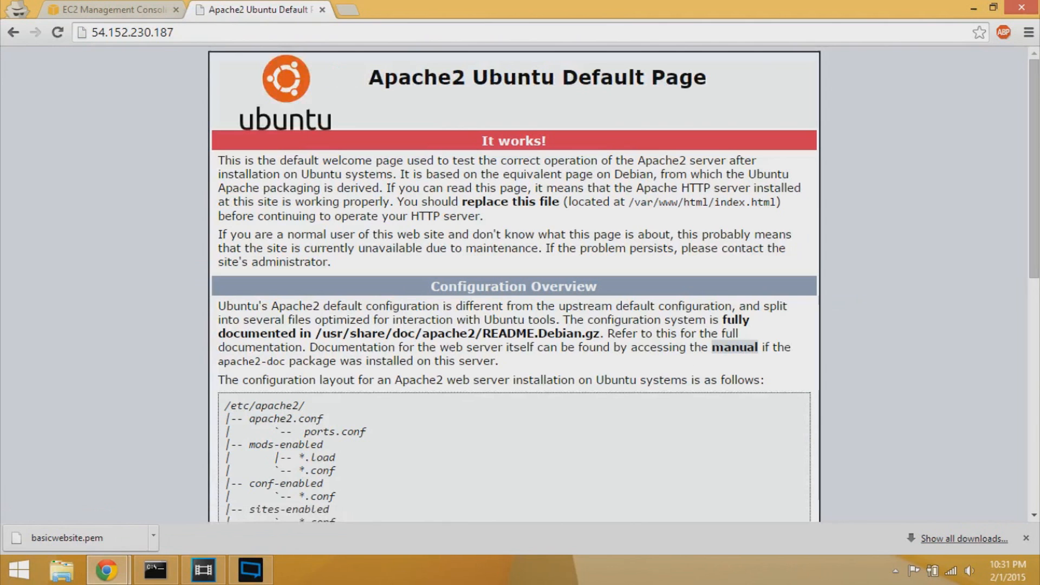
{"action": "left_click", "coordinate": [111, 9]}
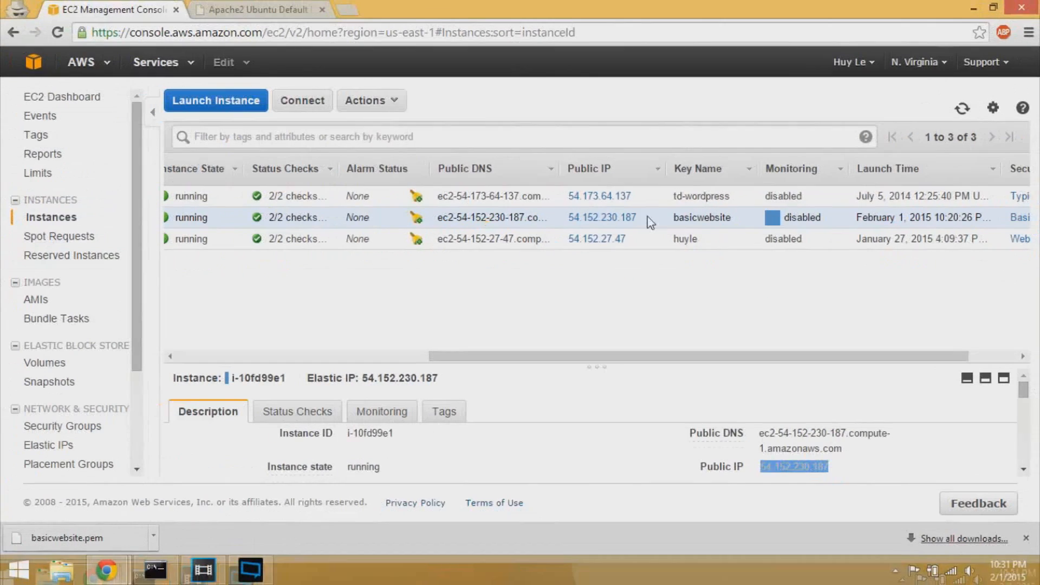
- Load ec2-54-152-230-187.compute-1.amazonaws.com in the Apache tab and check the SSH install output
{"action": "triple_click", "coordinate": [859, 448]}
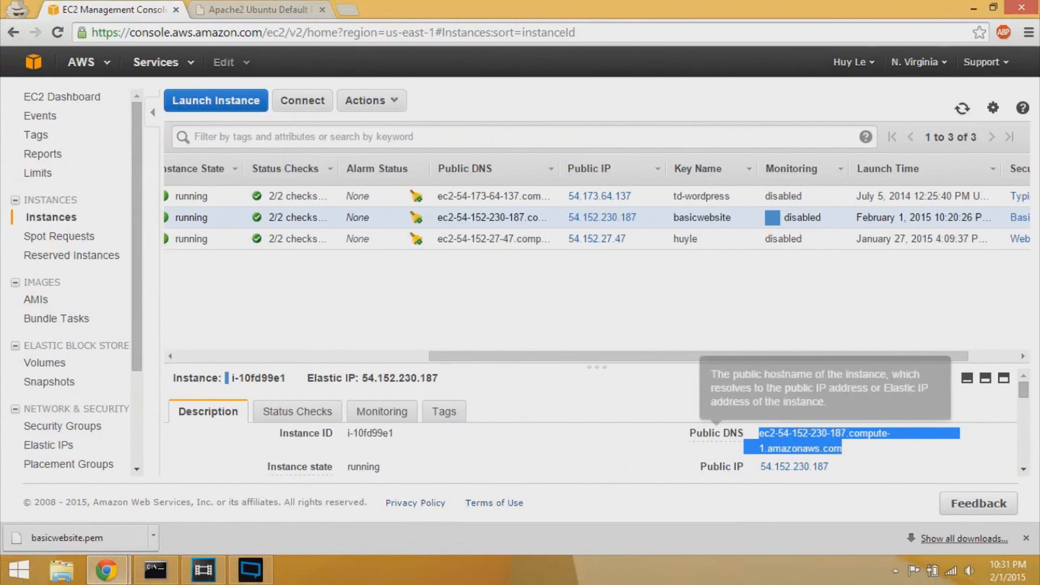
{"action": "right_click", "coordinate": [827, 448]}
{"action": "left_click", "coordinate": [845, 466]}
{"action": "left_click", "coordinate": [268, 9]}
{"action": "key", "text": "ctrl+a"}
{"action": "key", "text": "ctrl+v"}
{"action": "key", "text": "Return"}
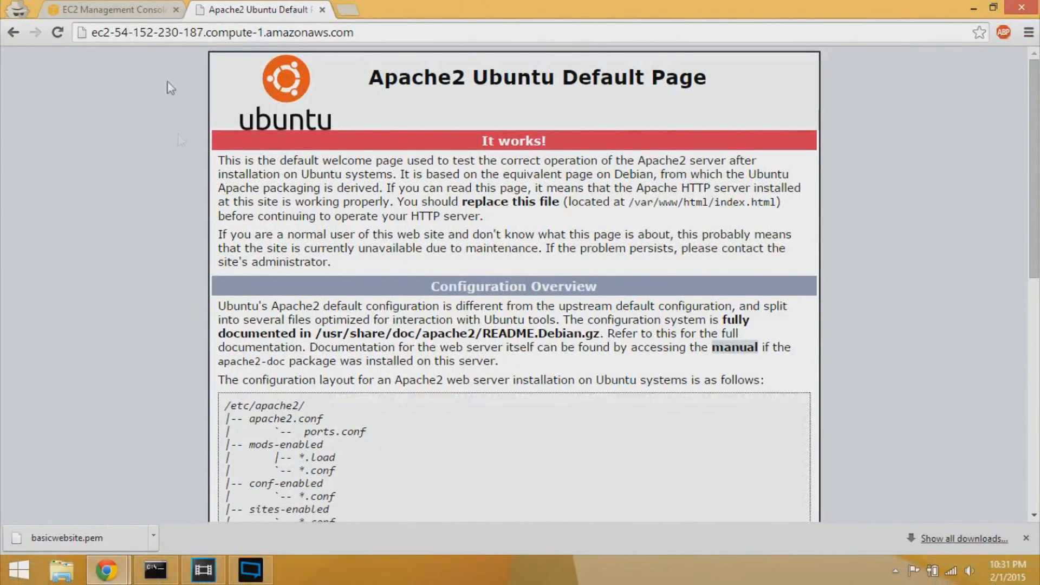
{"action": "left_click", "coordinate": [156, 571]}
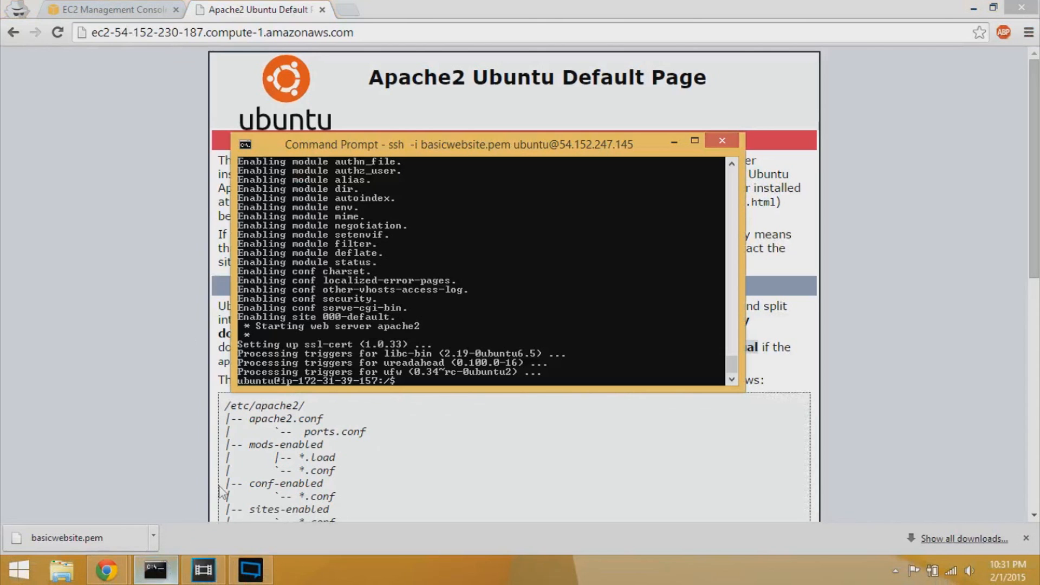
{"action": "left_click", "coordinate": [849, 204]}
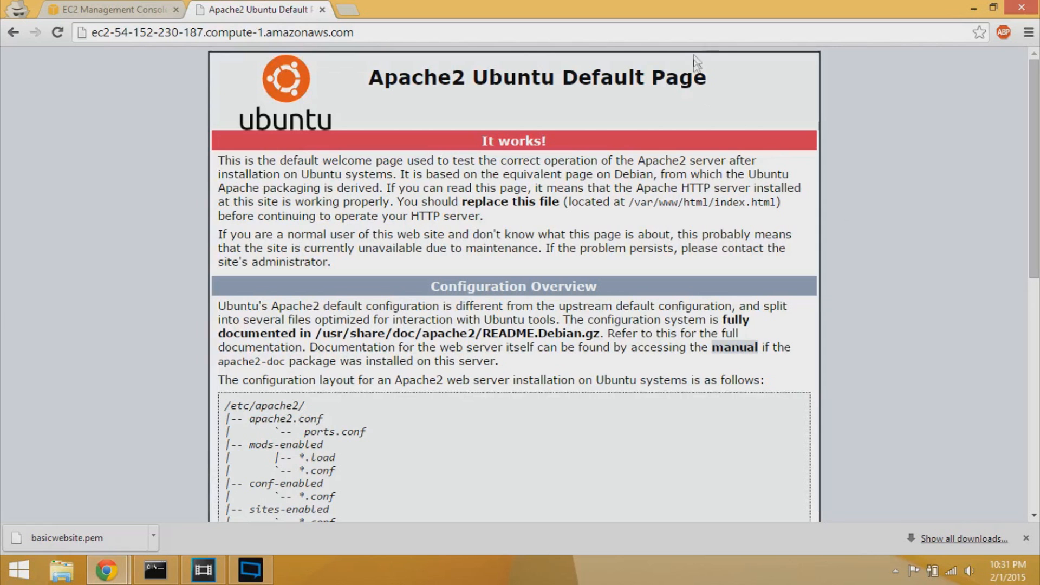
- Load namecheap.com in a new tab and bring up its sign-in Username field
{"action": "left_click", "coordinate": [353, 9]}
{"action": "type", "text": "namecheap"}
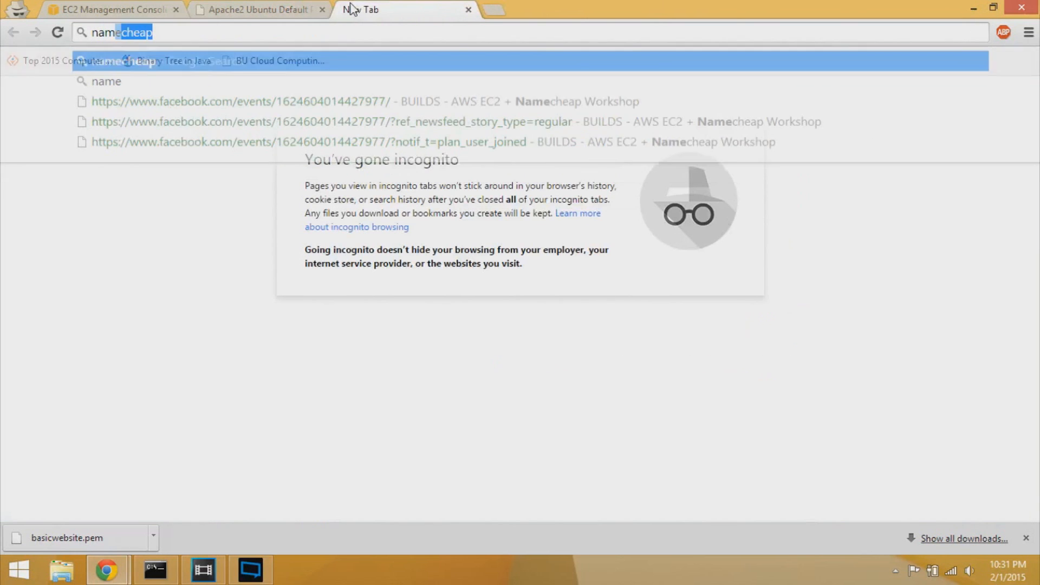
{"action": "type", "text": ".com"}
{"action": "key", "text": "Return"}
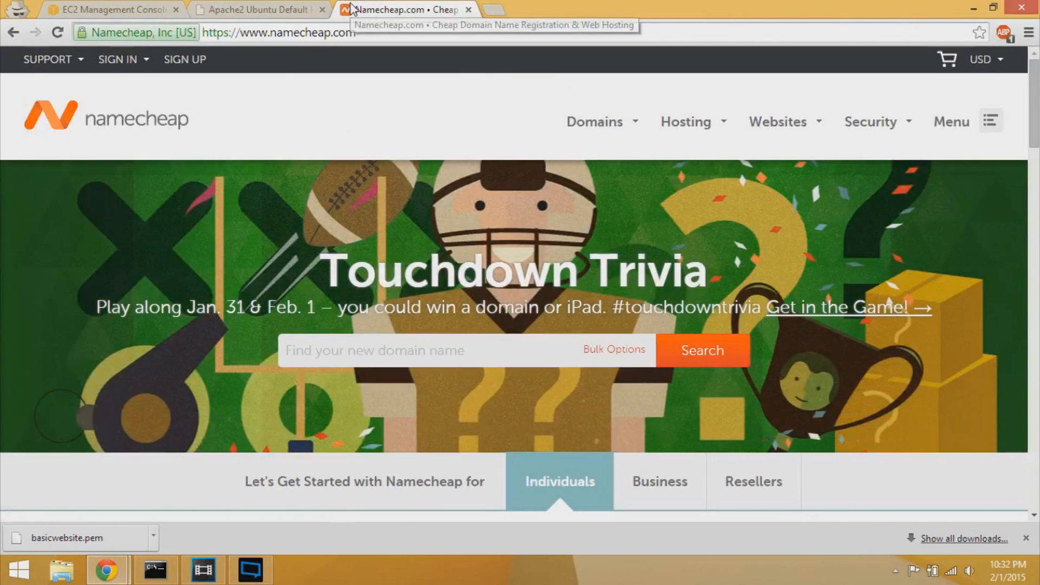
{"action": "left_click", "coordinate": [271, 32]}
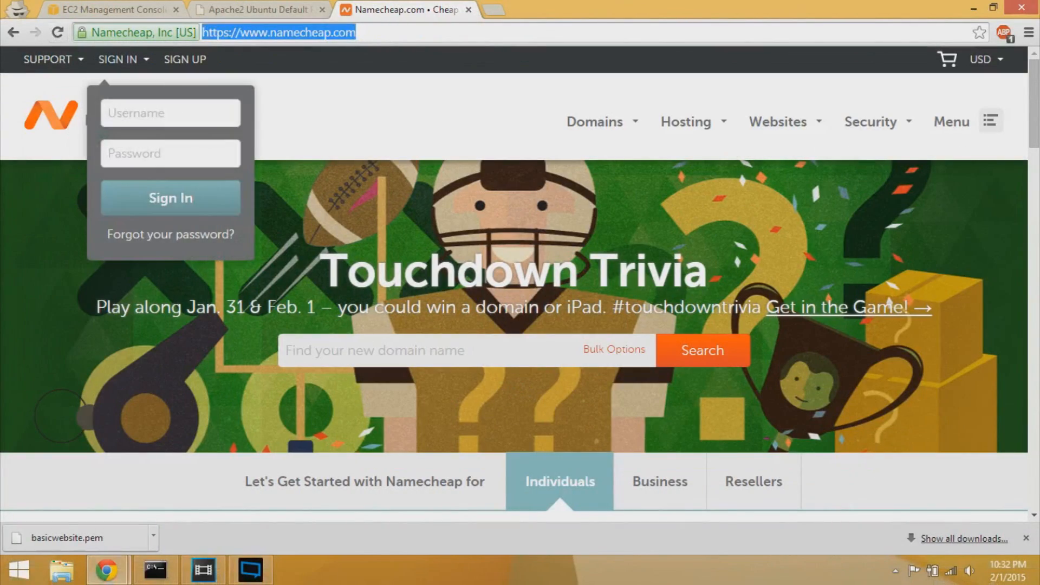
{"action": "left_click", "coordinate": [314, 351]}
{"action": "mouse_move", "coordinate": [142, 72]}
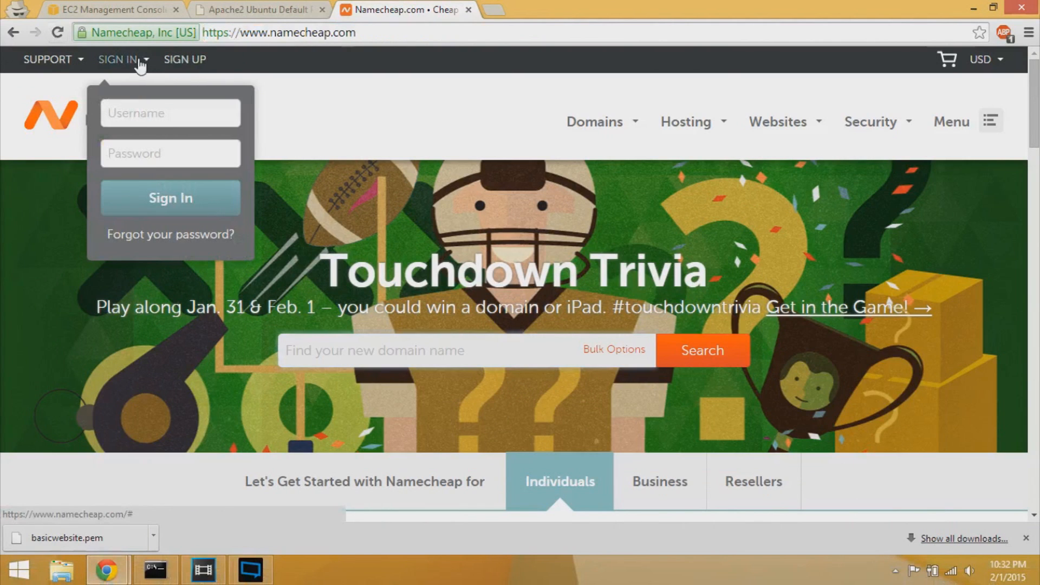
{"action": "left_click", "coordinate": [131, 104]}
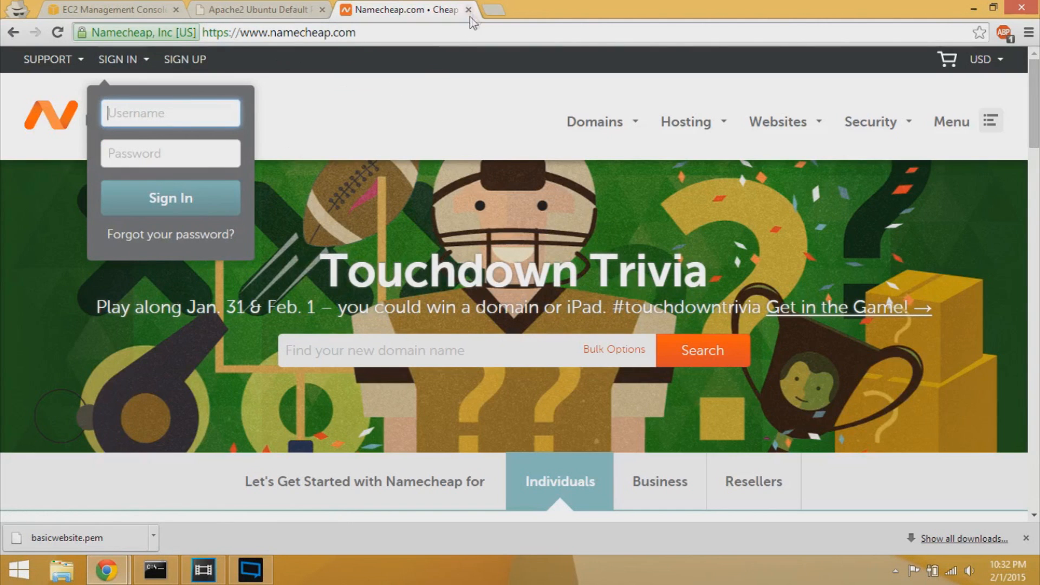
{"action": "left_click", "coordinate": [485, 11]}
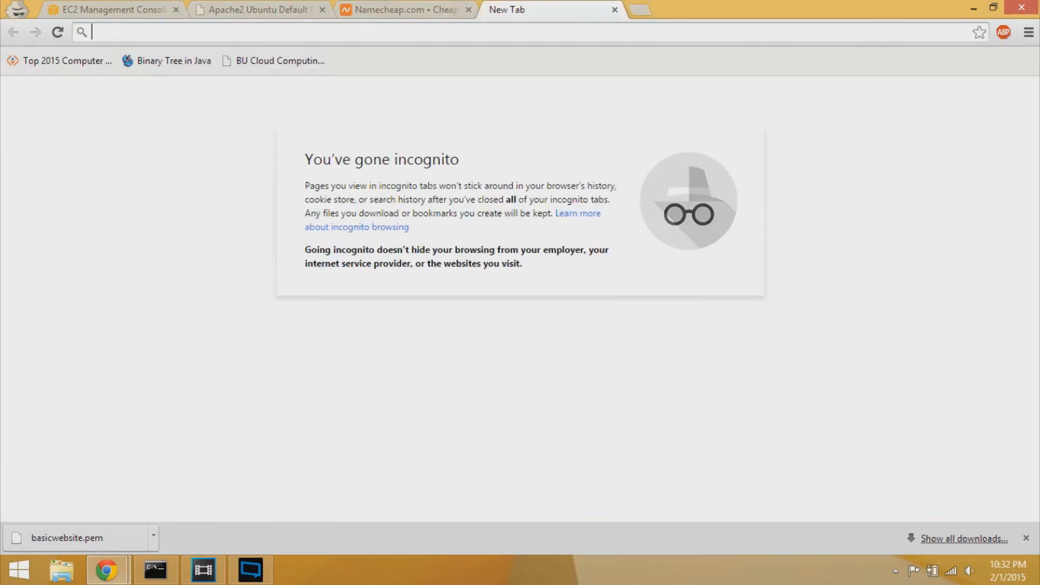
- Load the nc.me free student domain page and browse its .me extension options
{"action": "type", "text": "nc.me"}
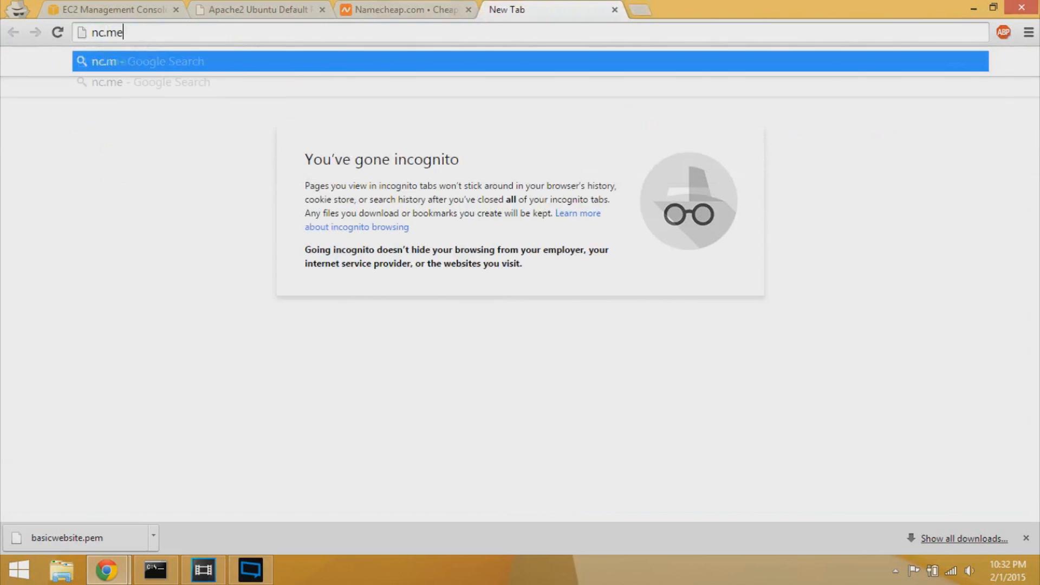
{"action": "key", "text": "Return"}
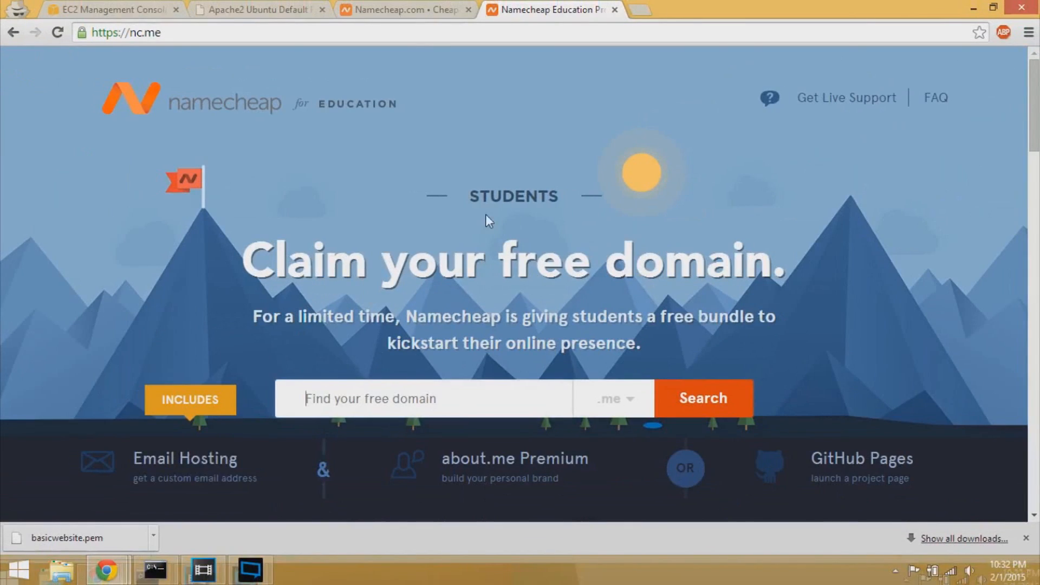
{"action": "scroll", "coordinate": [489, 219], "scroll_direction": "down", "scroll_amount": 1}
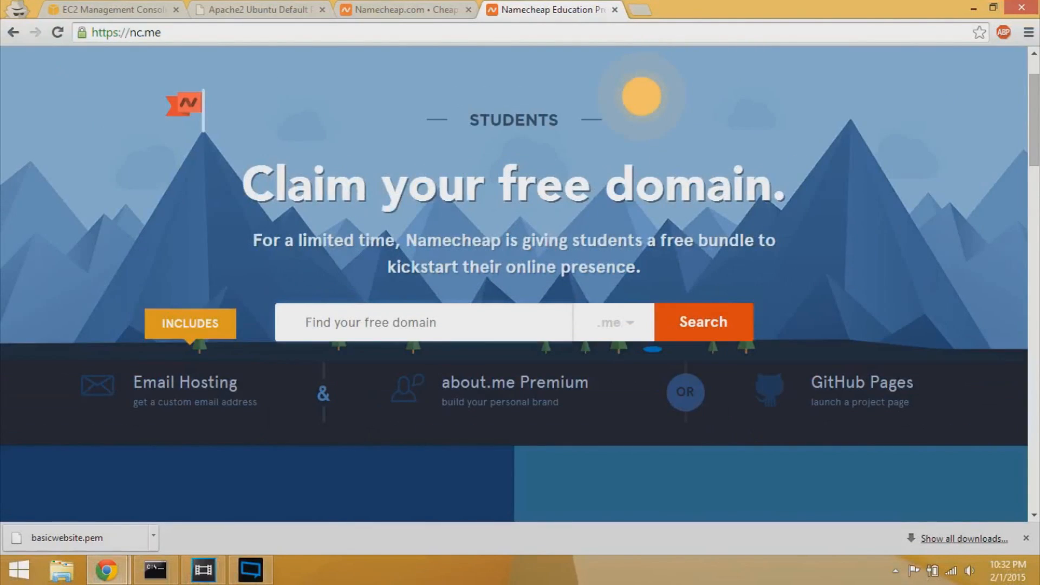
{"action": "scroll", "coordinate": [502, 220], "scroll_direction": "down", "scroll_amount": 3}
{"action": "scroll", "coordinate": [502, 220], "scroll_direction": "up", "scroll_amount": 1}
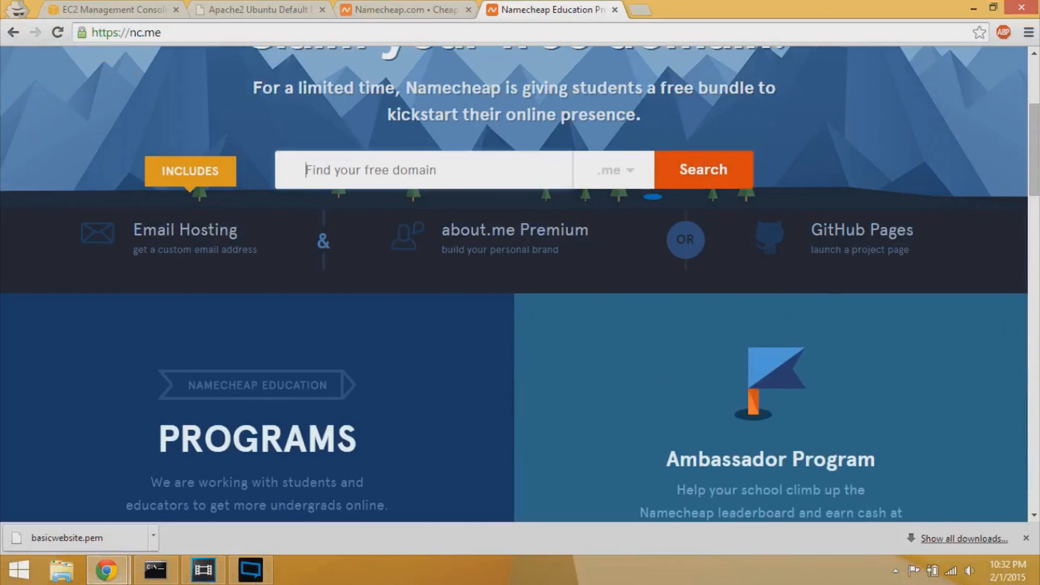
{"action": "left_click", "coordinate": [610, 179]}
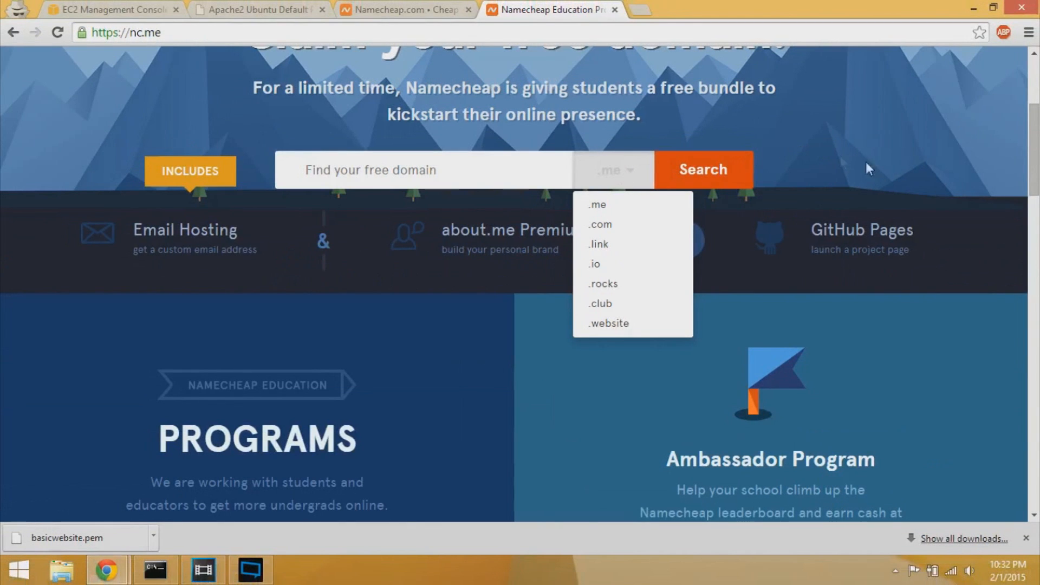
{"action": "scroll", "coordinate": [539, 405], "scroll_direction": "down", "scroll_amount": 4}
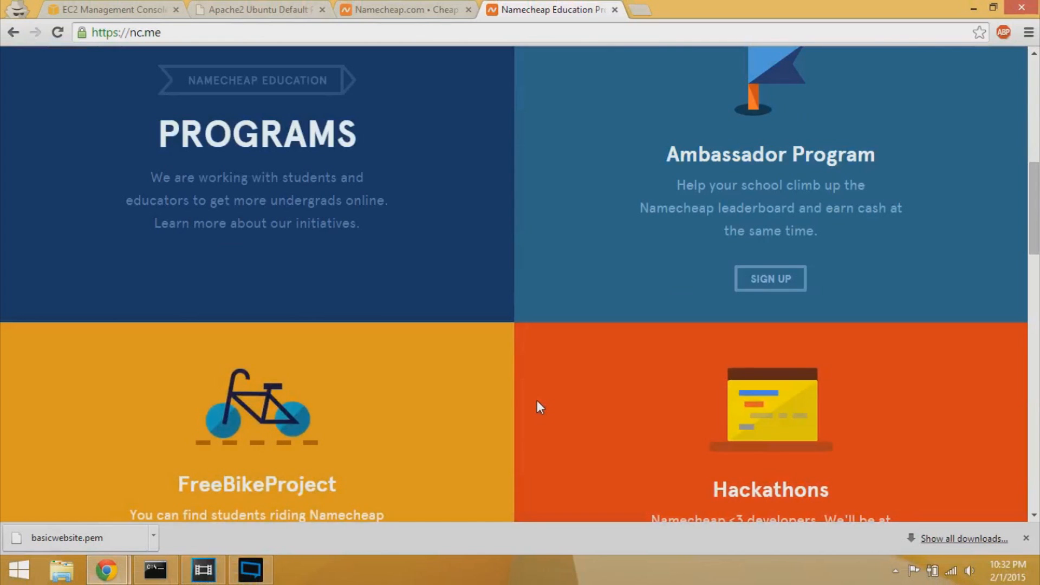
{"action": "scroll", "coordinate": [538, 401], "scroll_direction": "up", "scroll_amount": 1}
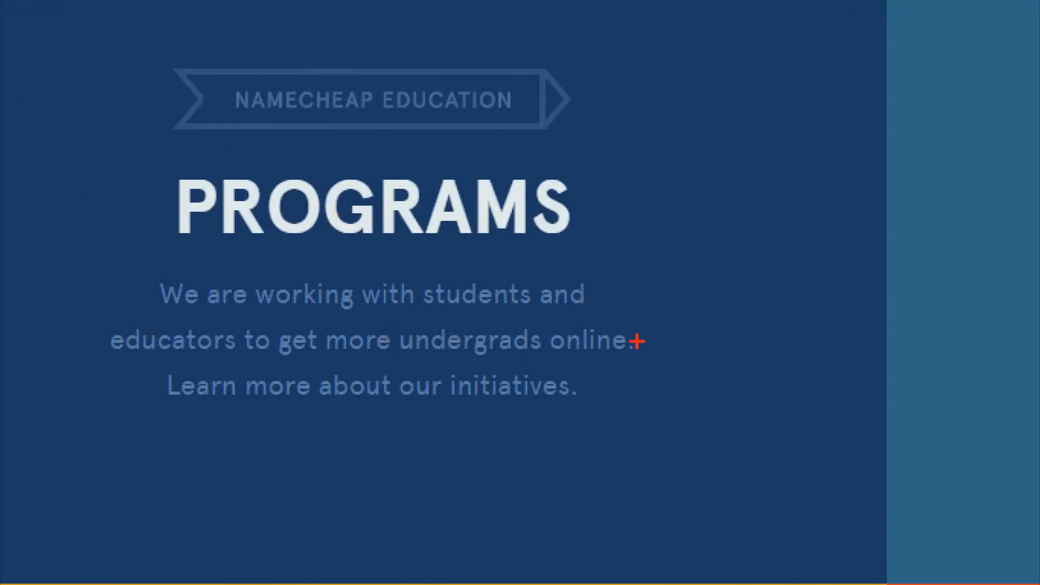
{"action": "key", "text": "Escape"}
{"action": "scroll", "coordinate": [514, 285], "scroll_direction": "up", "scroll_amount": 7}
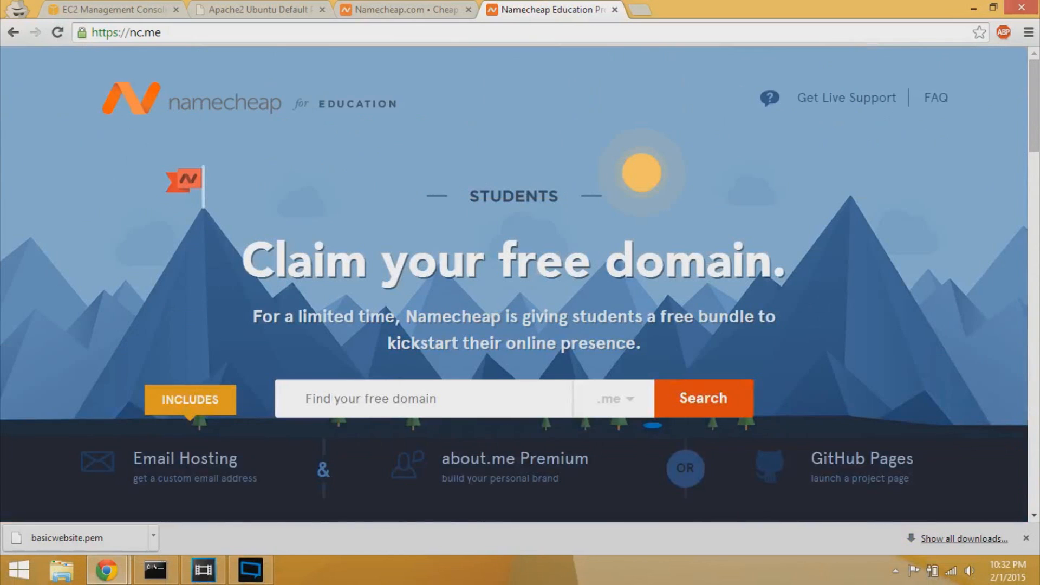
- Sign in to Namecheap with the account username and password
{"action": "left_click", "coordinate": [362, 6]}
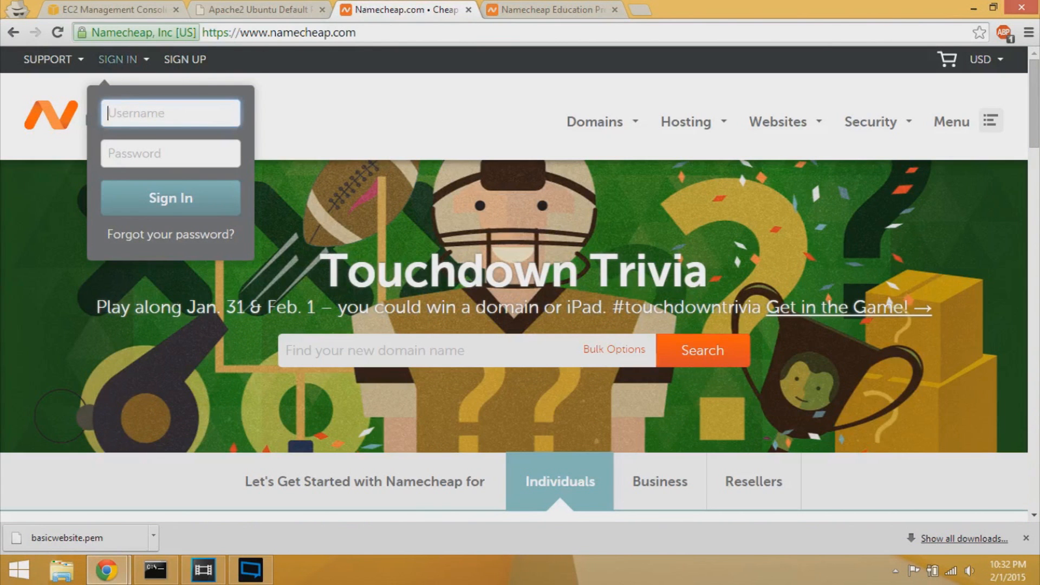
{"action": "key", "text": "Tab"}
{"action": "type", "text": "••••••••••"}
{"action": "key", "text": "Return"}
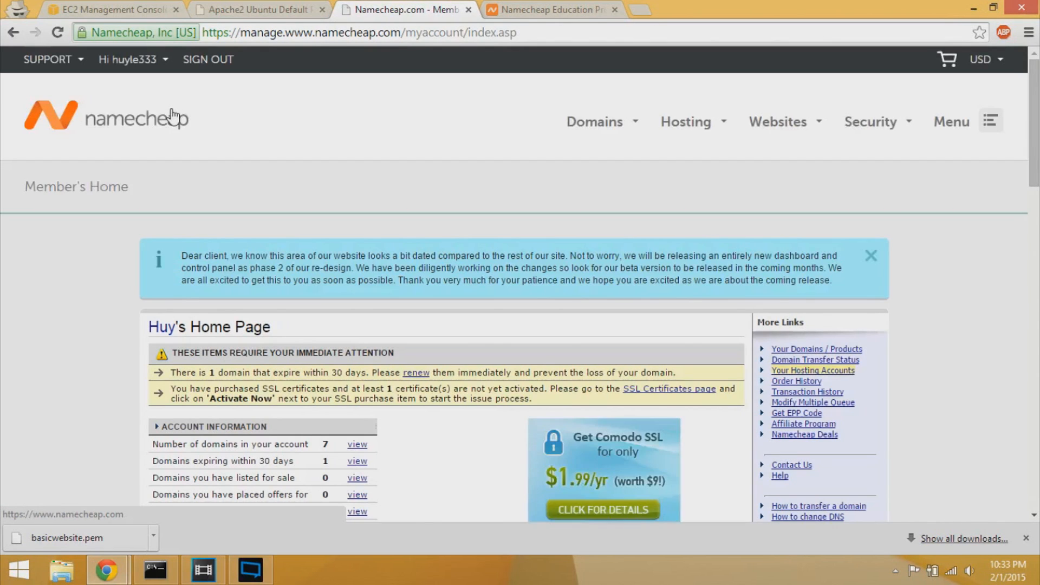
- Open the account's domain list from the Number of domains 'view' link
{"action": "scroll", "coordinate": [325, 141], "scroll_direction": "down", "scroll_amount": 4}
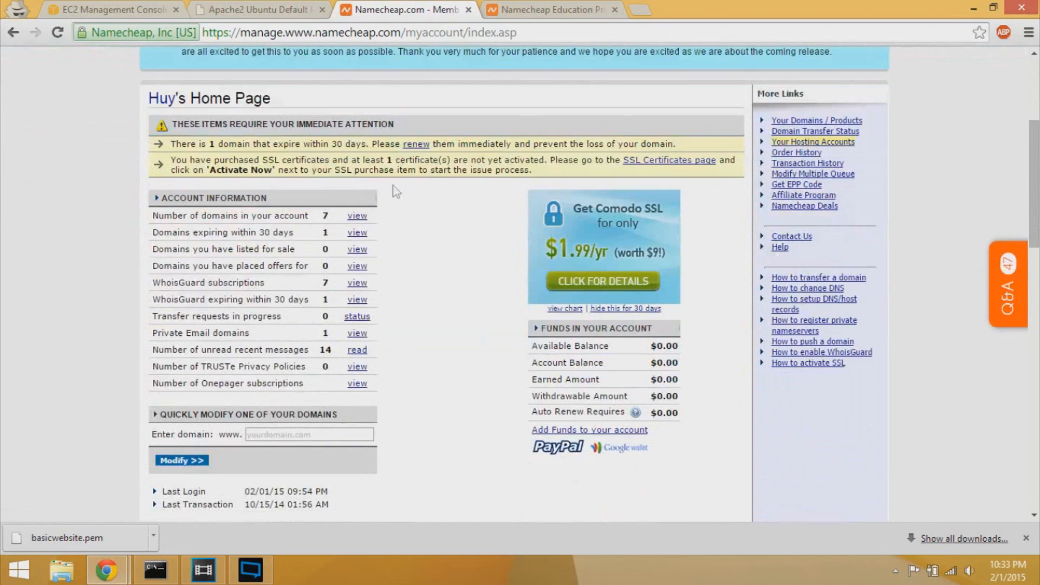
{"action": "left_click", "coordinate": [359, 218]}
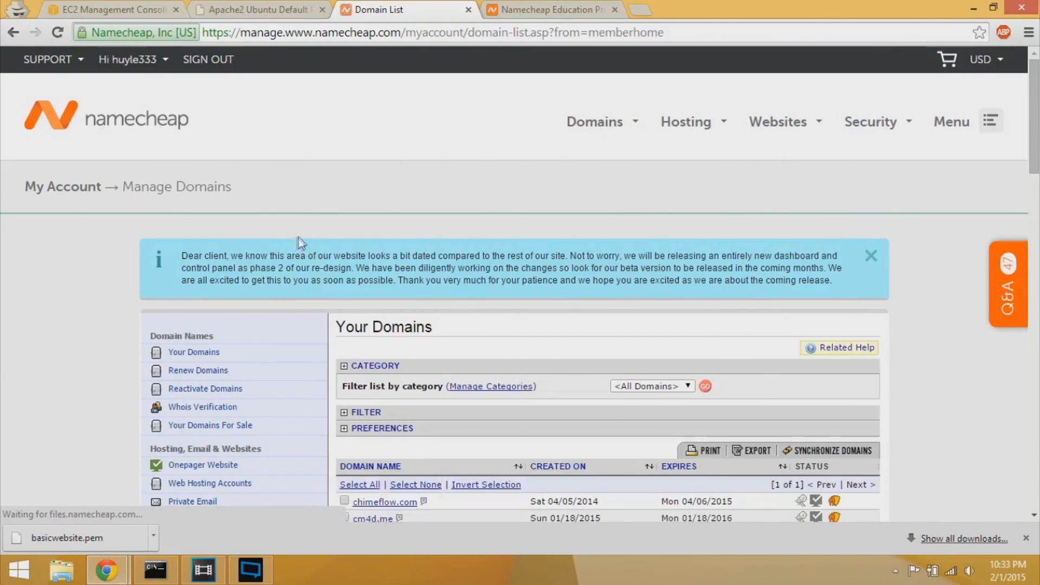
{"action": "scroll", "coordinate": [225, 230], "scroll_direction": "down", "scroll_amount": 1}
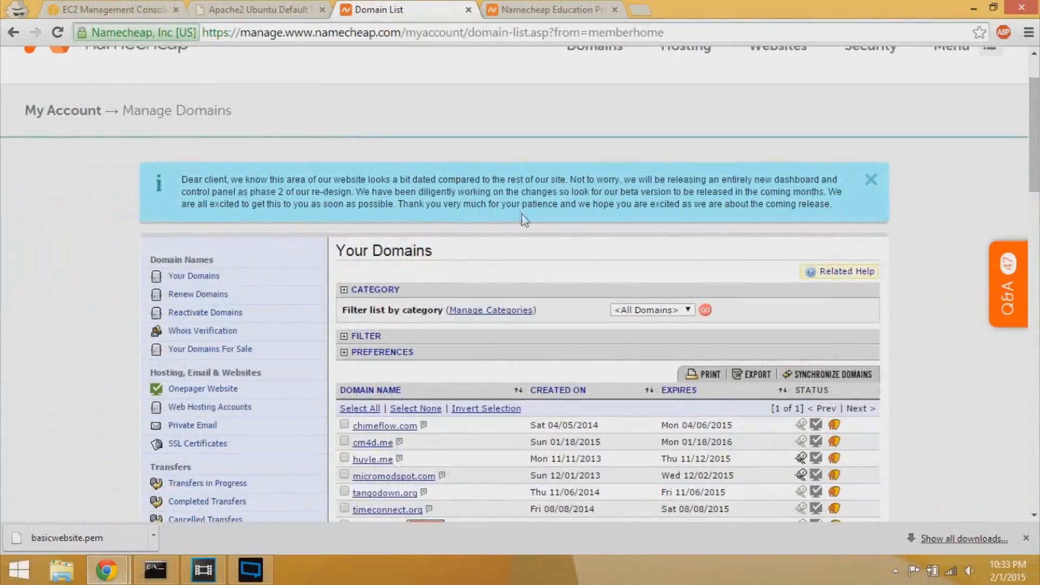
{"action": "scroll", "coordinate": [522, 214], "scroll_direction": "down", "scroll_amount": 3}
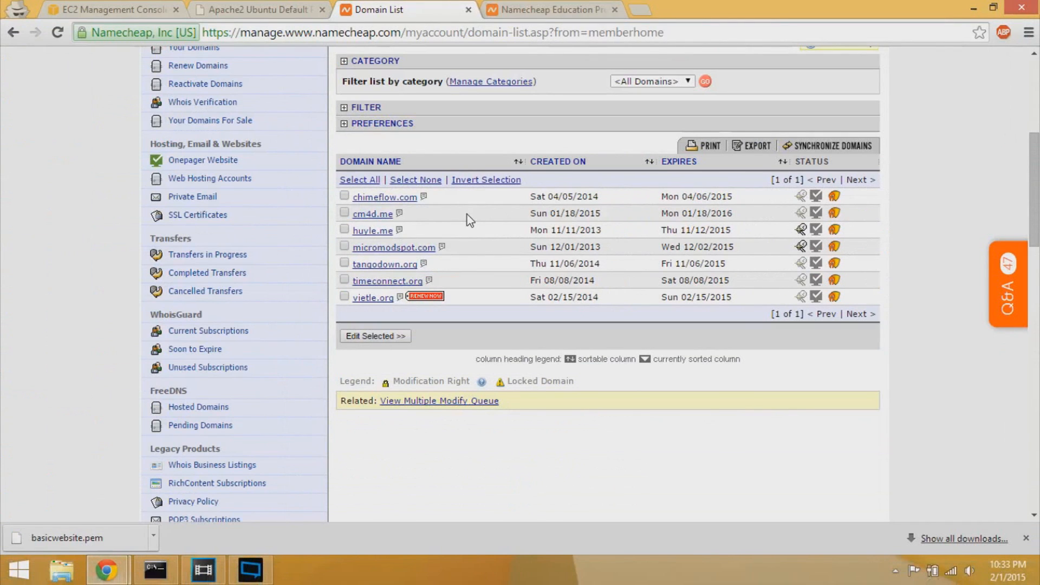
- Open cm4d.me's All Host Records, showing the @ URL Redirect and www CNAME
{"action": "left_click", "coordinate": [374, 216]}
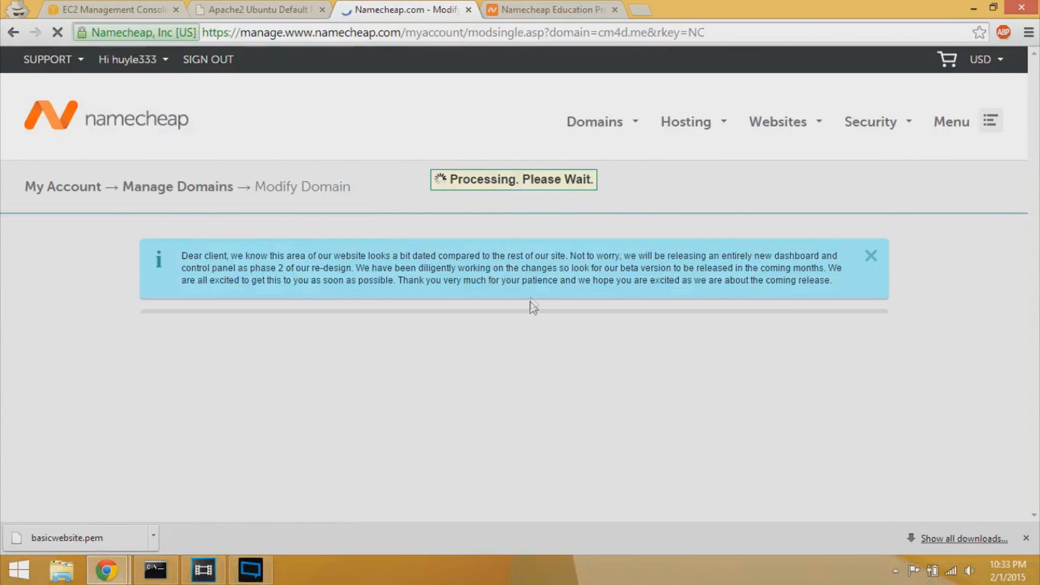
{"action": "scroll", "coordinate": [520, 271], "scroll_direction": "down", "scroll_amount": 4}
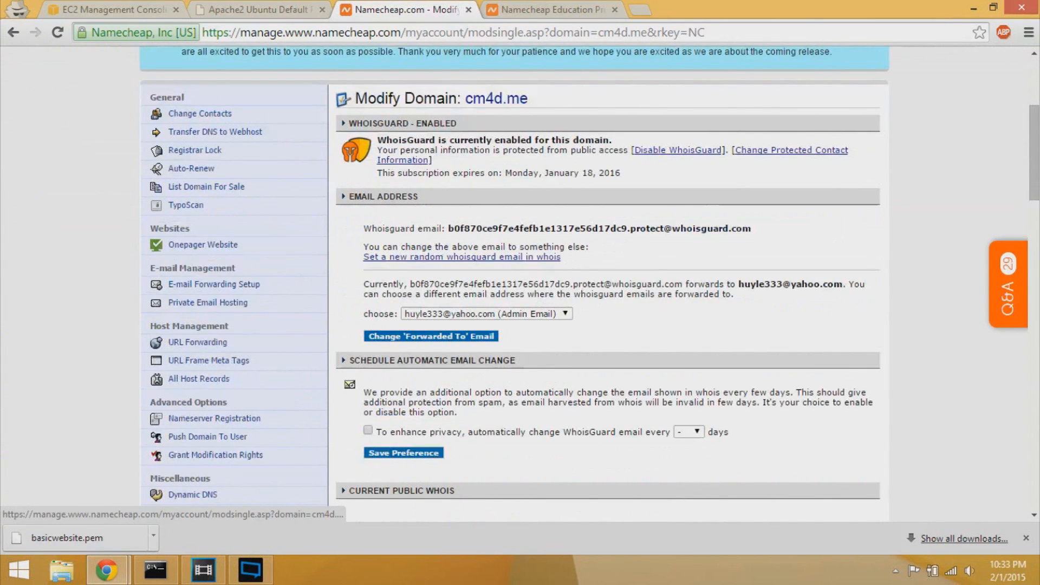
{"action": "scroll", "coordinate": [297, 372], "scroll_direction": "down", "scroll_amount": 1}
{"action": "key", "text": "ctrl+1"}
{"action": "left_click", "coordinate": [205, 295]}
{"action": "key", "text": "Escape"}
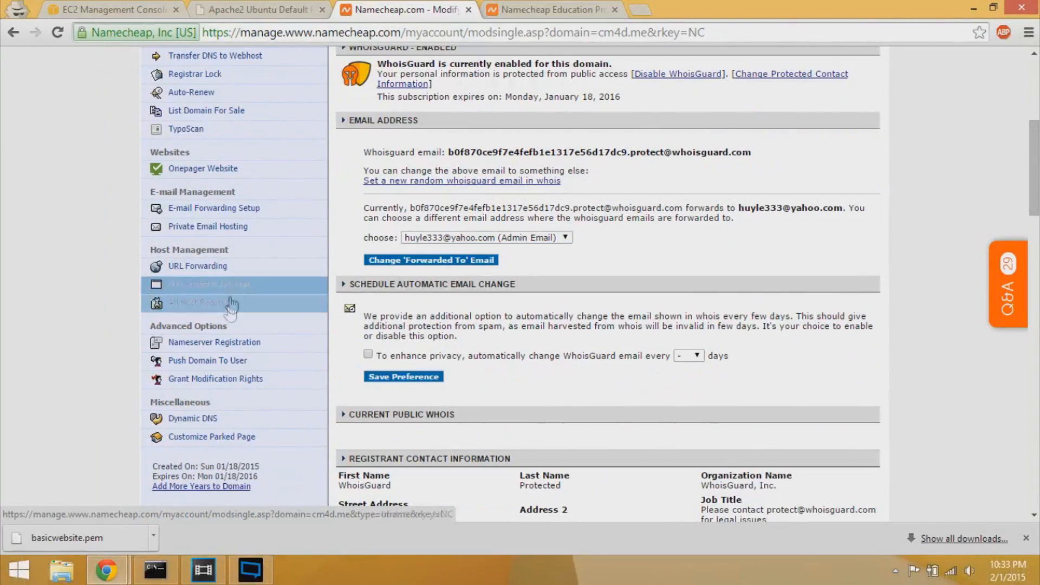
{"action": "left_click", "coordinate": [233, 314]}
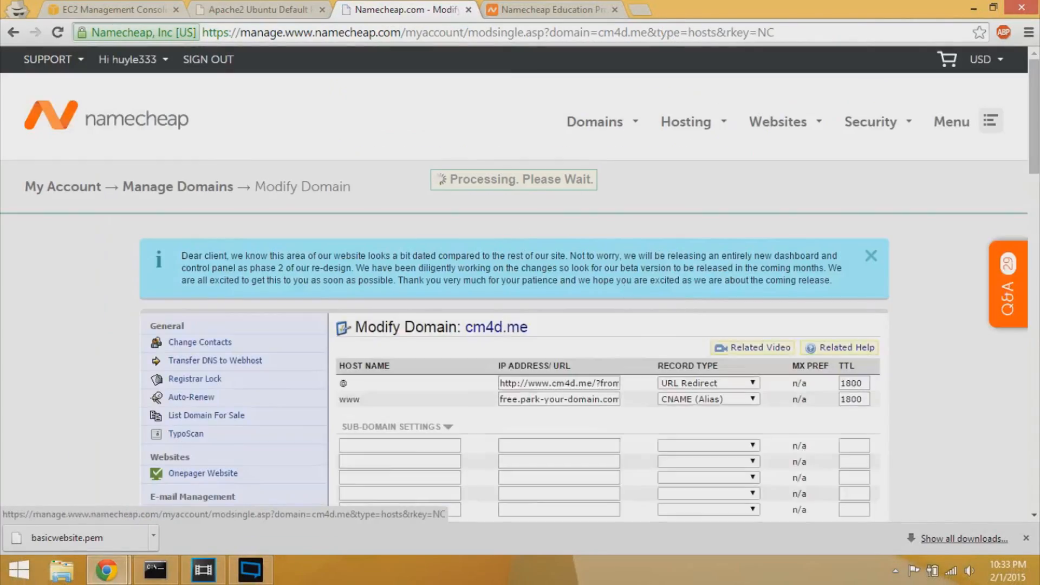
{"action": "scroll", "coordinate": [697, 285], "scroll_direction": "down", "scroll_amount": 2}
{"action": "key", "text": "ctrl+1"}
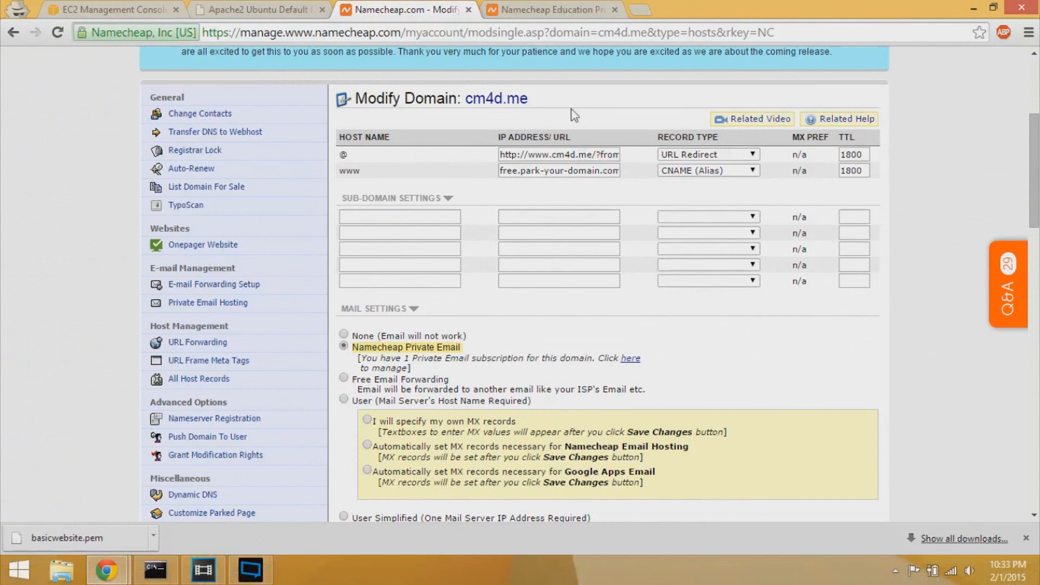
- Copy public IP 54.152.230.187 from the EC2 instance details and return to Namecheap
{"action": "left_click", "coordinate": [170, 8]}
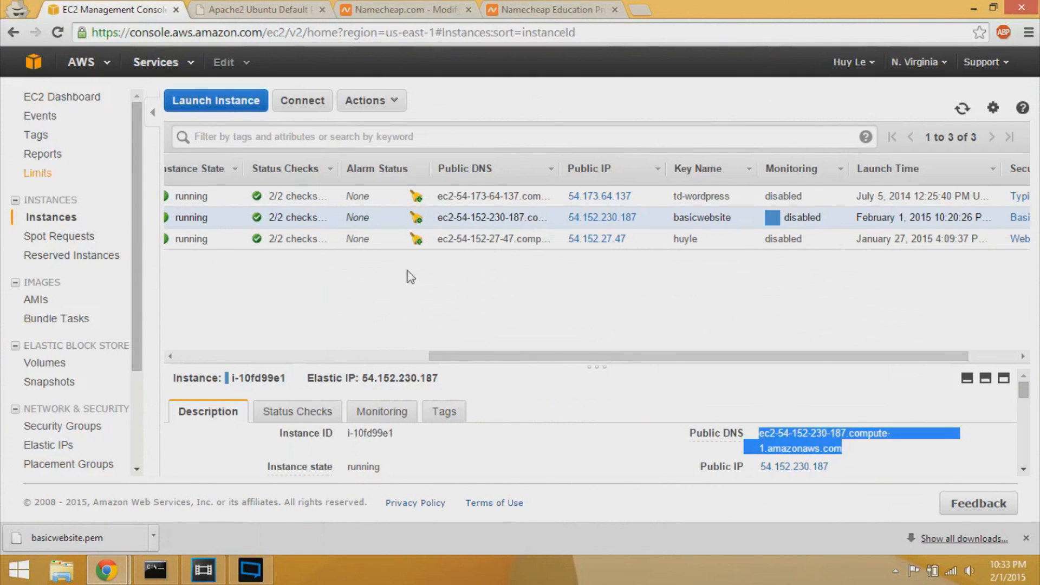
{"action": "left_click_drag", "start_coordinate": [864, 468], "coordinate": [760, 469]}
{"action": "right_click", "coordinate": [783, 475]}
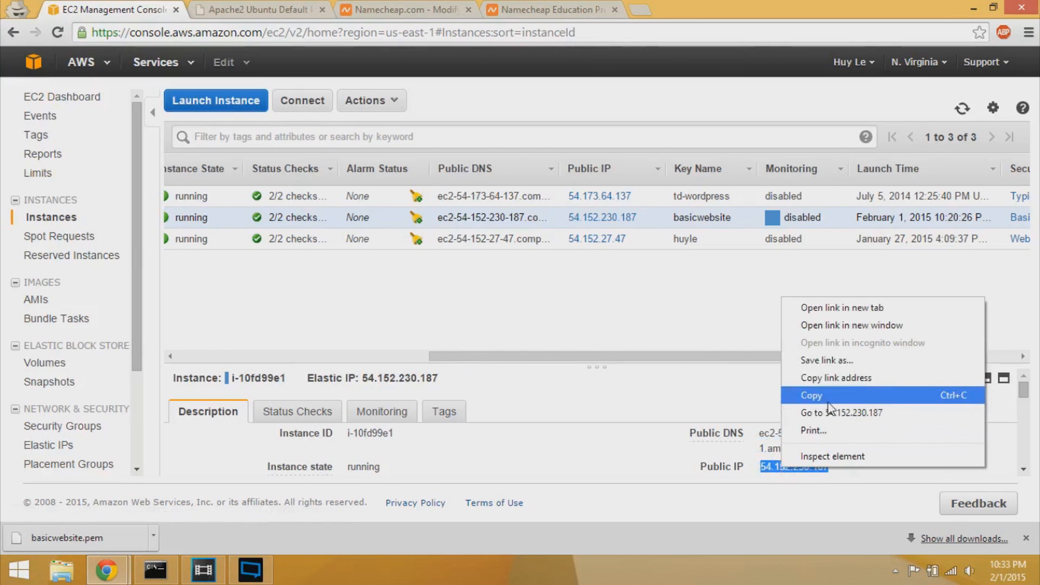
{"action": "left_click", "coordinate": [830, 404]}
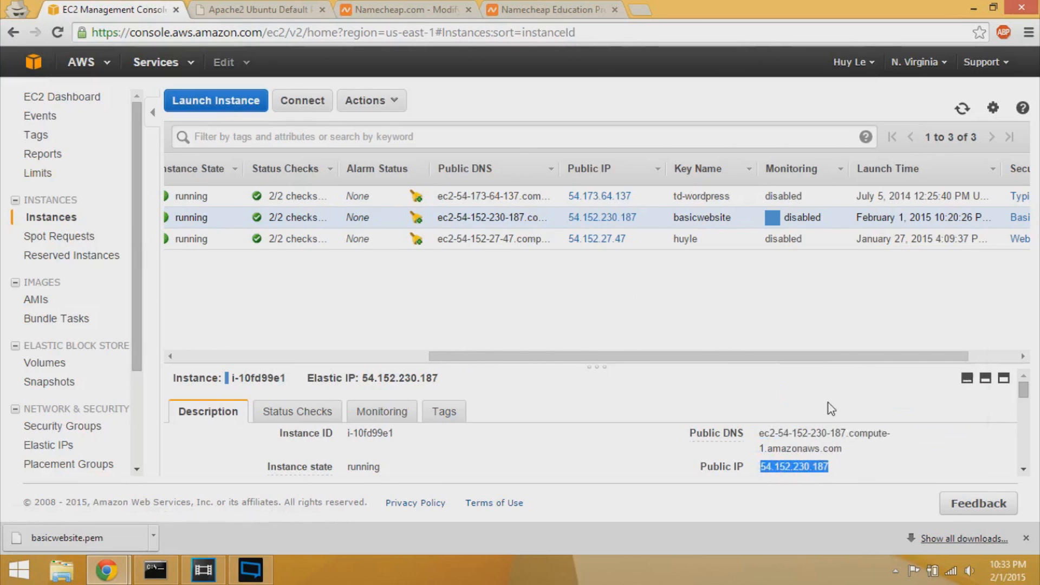
{"action": "left_click", "coordinate": [861, 467]}
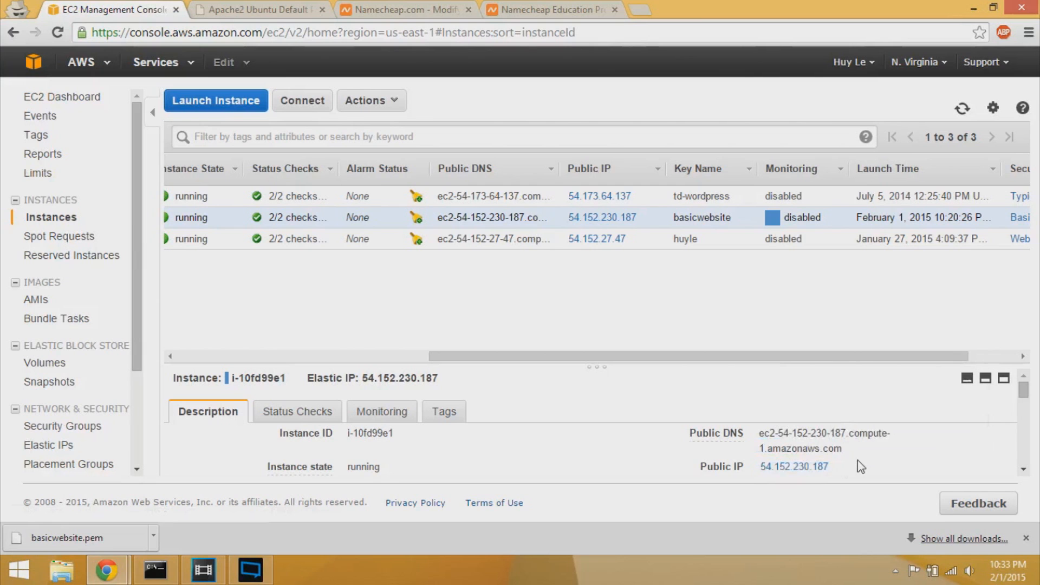
{"action": "left_click", "coordinate": [382, 11]}
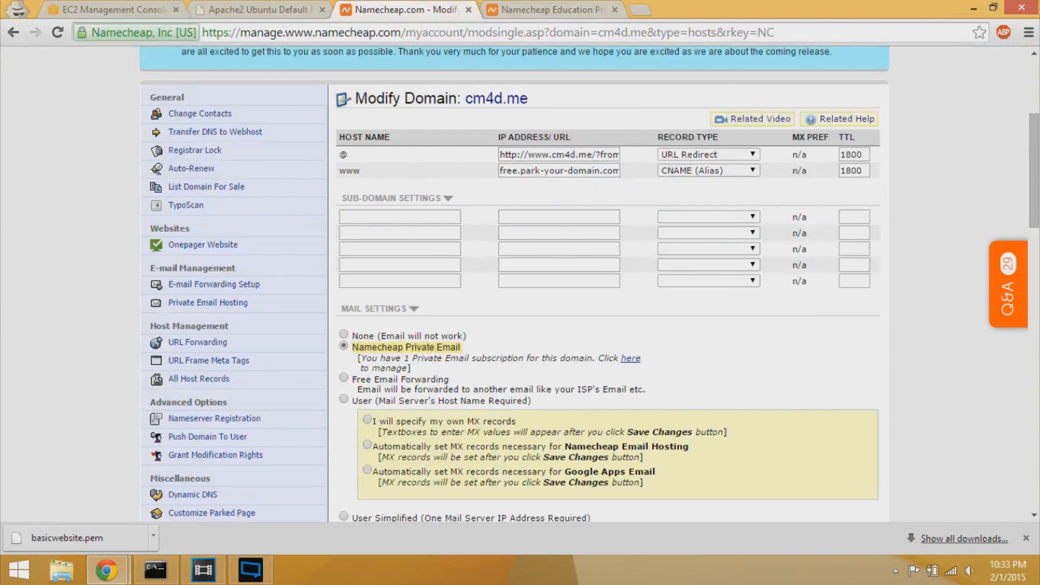
- Paste 54.152.230.187 into the @ and www records' IP Address/URL fields
{"action": "triple_click", "coordinate": [533, 155]}
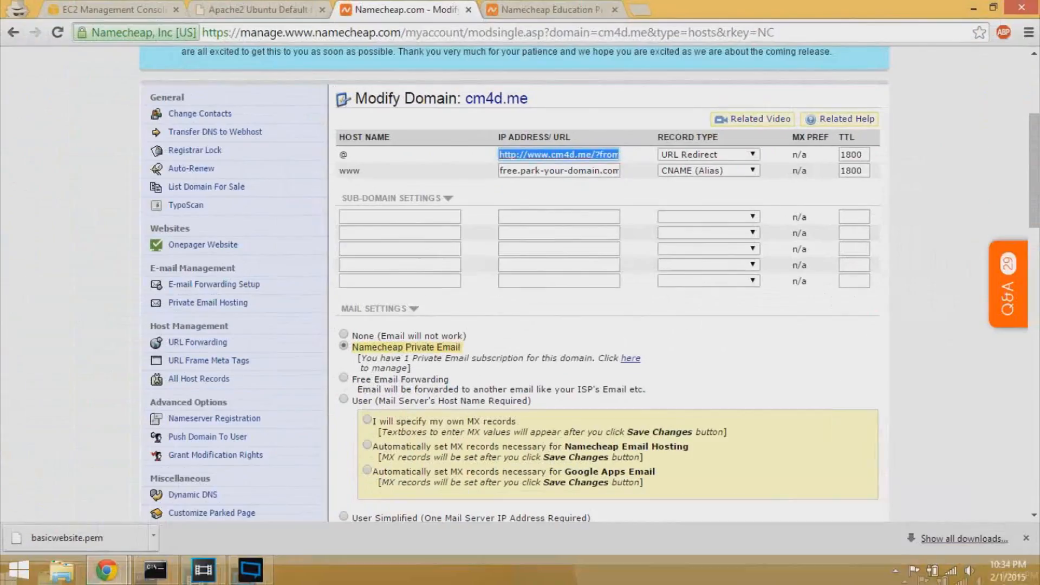
{"action": "key", "text": "ctrl+v"}
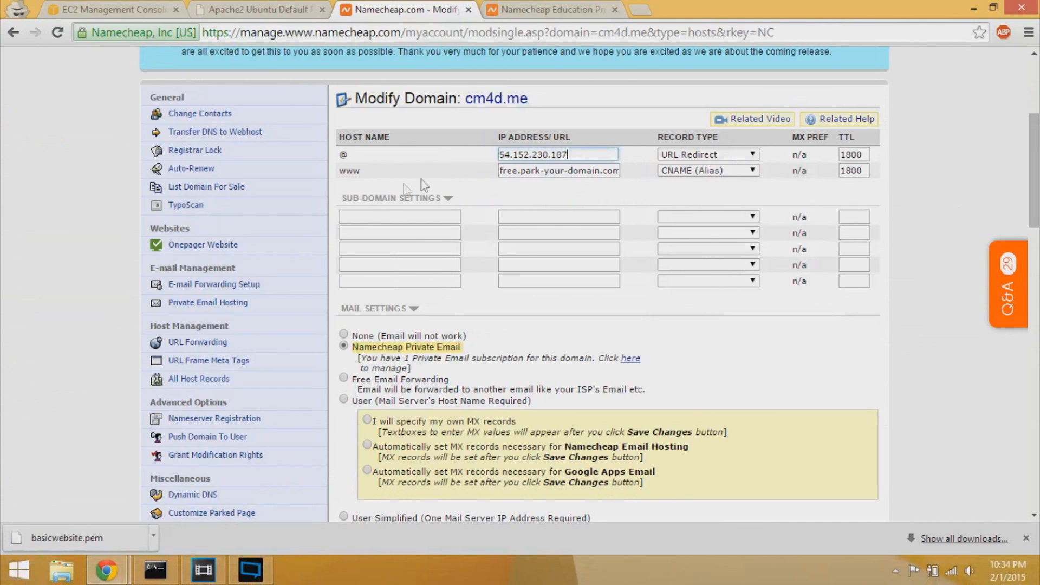
{"action": "triple_click", "coordinate": [521, 171]}
{"action": "key", "text": "ctrl+v"}
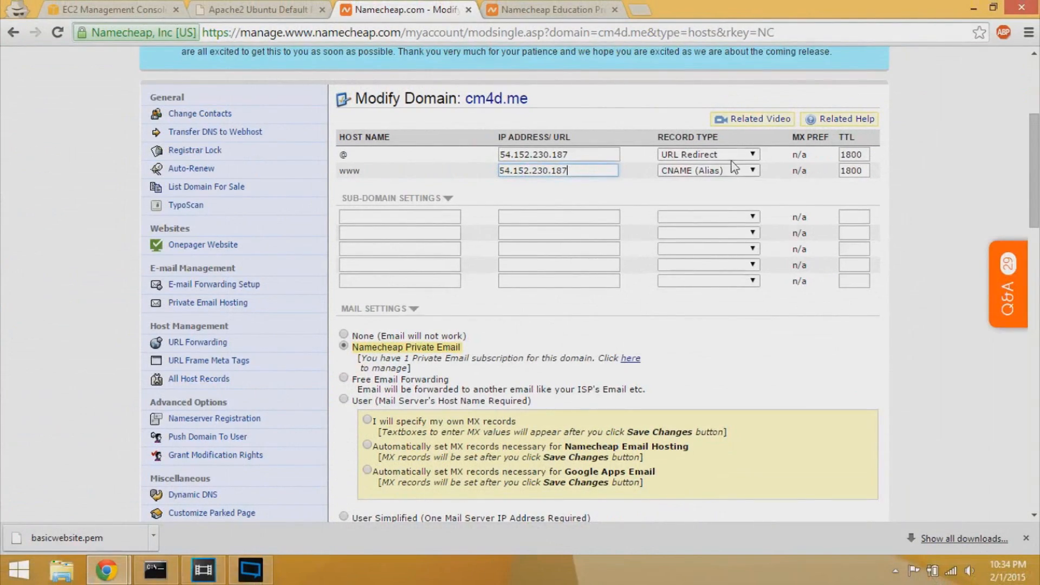
- Change both the @ and www record types to A (Address)
{"action": "left_click", "coordinate": [726, 157]}
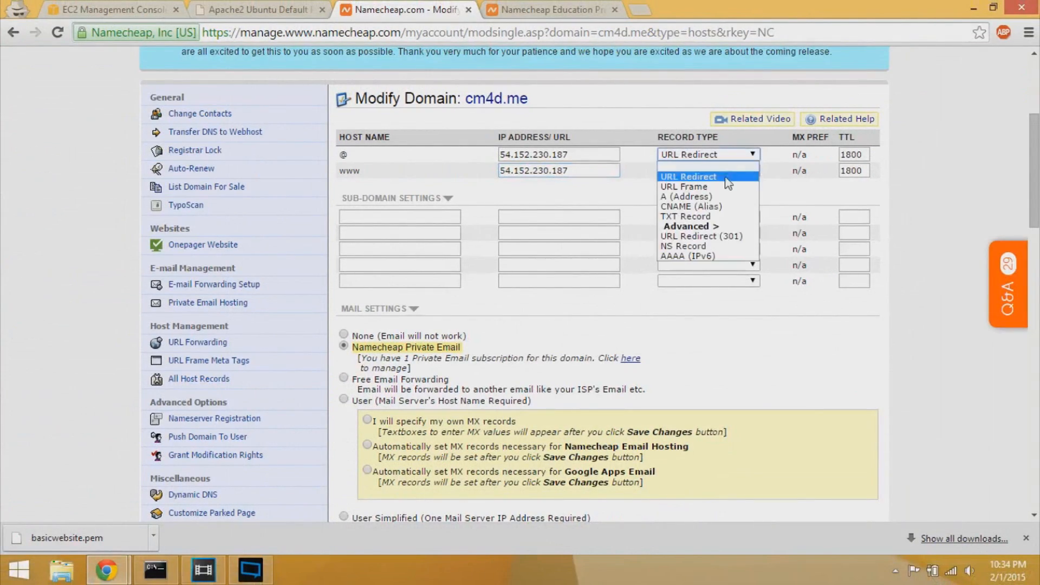
{"action": "left_click", "coordinate": [721, 196]}
{"action": "left_click", "coordinate": [715, 170]}
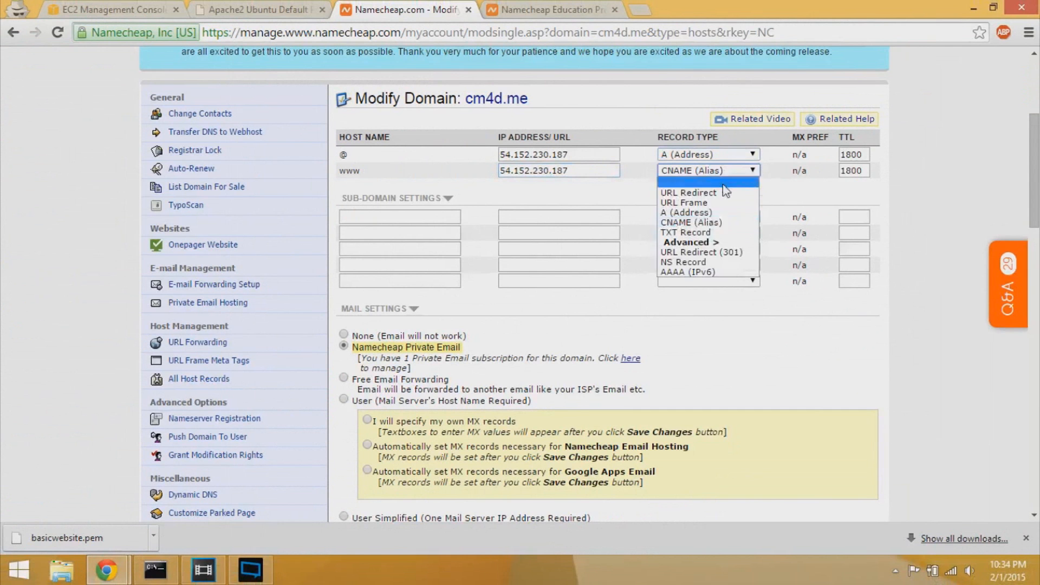
{"action": "left_click", "coordinate": [710, 215]}
- Save the updated host records for cm4d.me
{"action": "scroll", "coordinate": [436, 417], "scroll_direction": "down", "scroll_amount": 5}
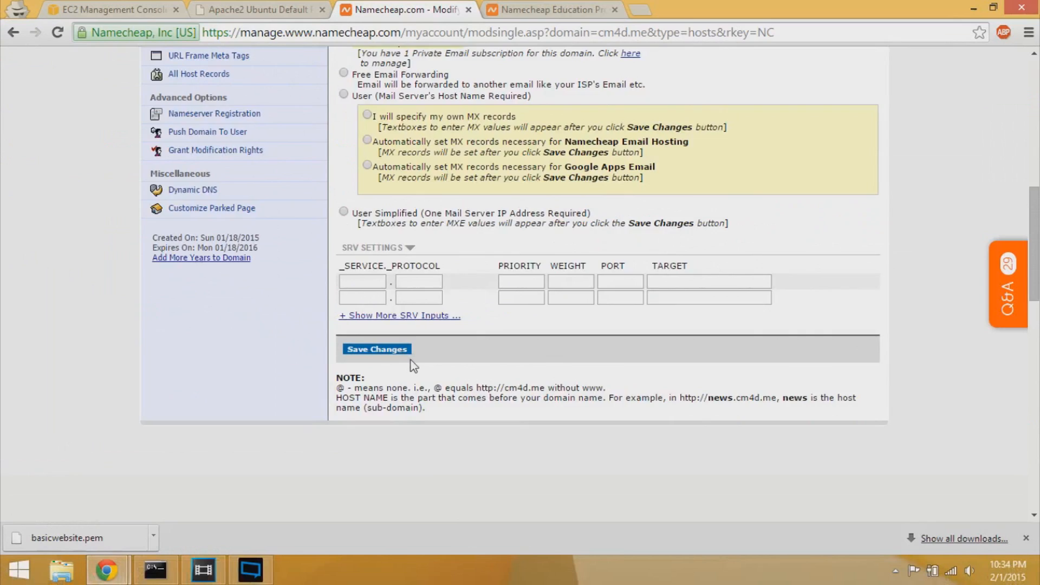
{"action": "left_click", "coordinate": [401, 351]}
{"action": "scroll", "coordinate": [515, 269], "scroll_direction": "up", "scroll_amount": 3}
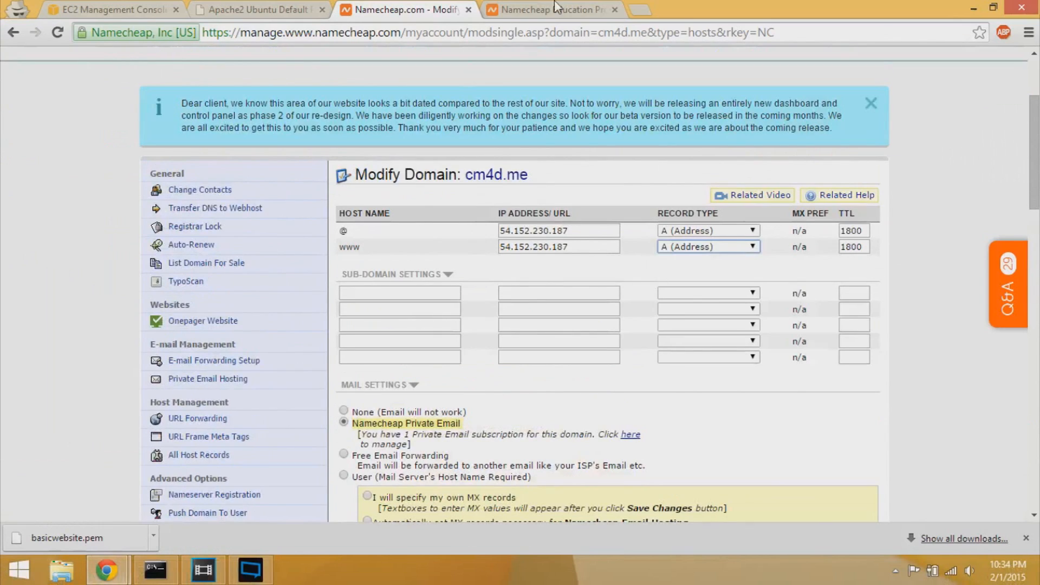
{"action": "scroll", "coordinate": [510, 248], "scroll_direction": "down", "scroll_amount": 1}
{"action": "scroll", "coordinate": [510, 248], "scroll_direction": "up", "scroll_amount": 1}
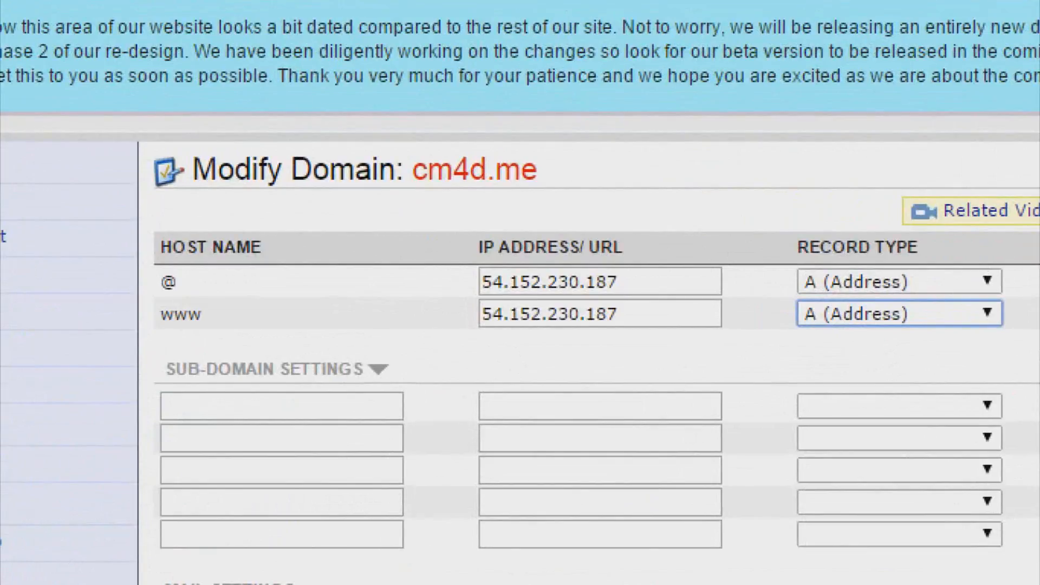
{"action": "scroll", "coordinate": [496, 368], "scroll_direction": "down", "scroll_amount": 10}
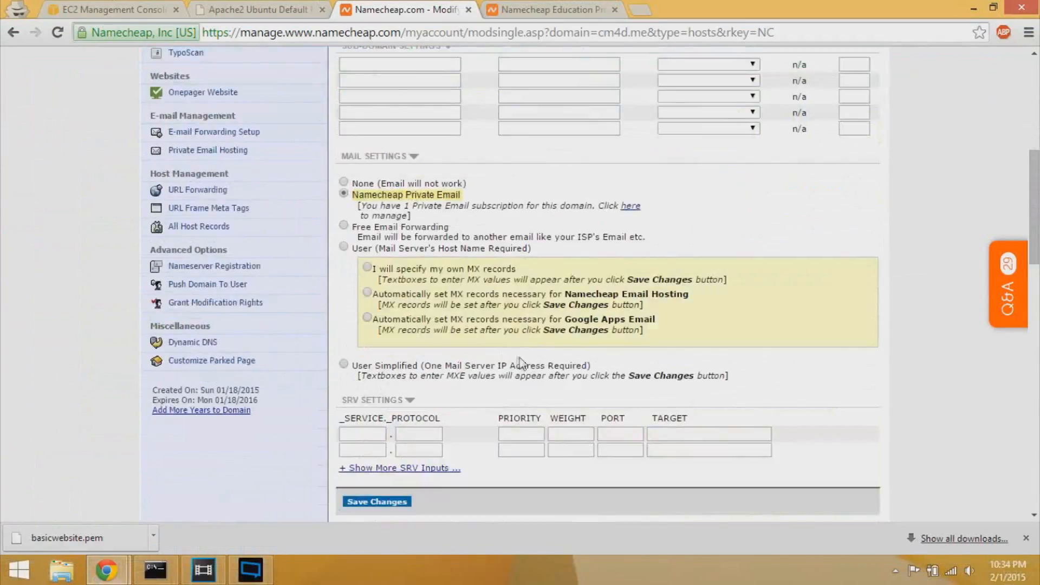
{"action": "left_click", "coordinate": [394, 350]}
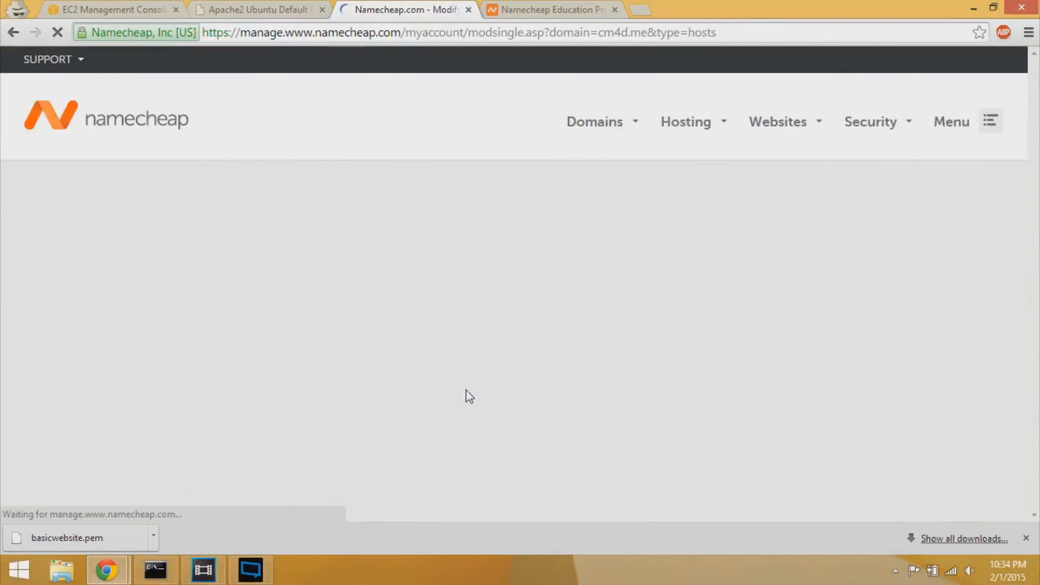
{"action": "scroll", "coordinate": [491, 255], "scroll_direction": "down", "scroll_amount": 1}
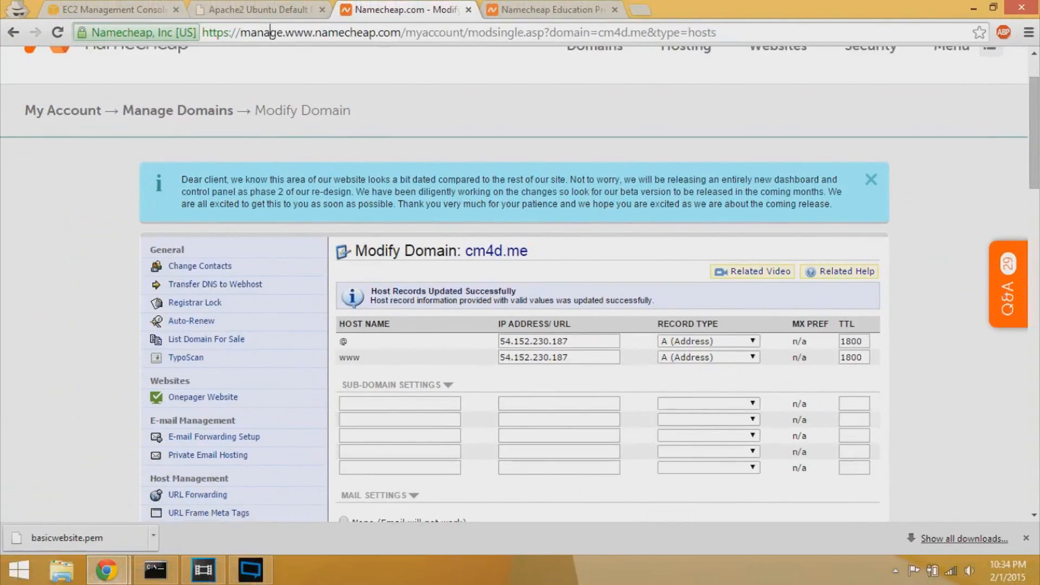
{"action": "left_click", "coordinate": [260, 9]}
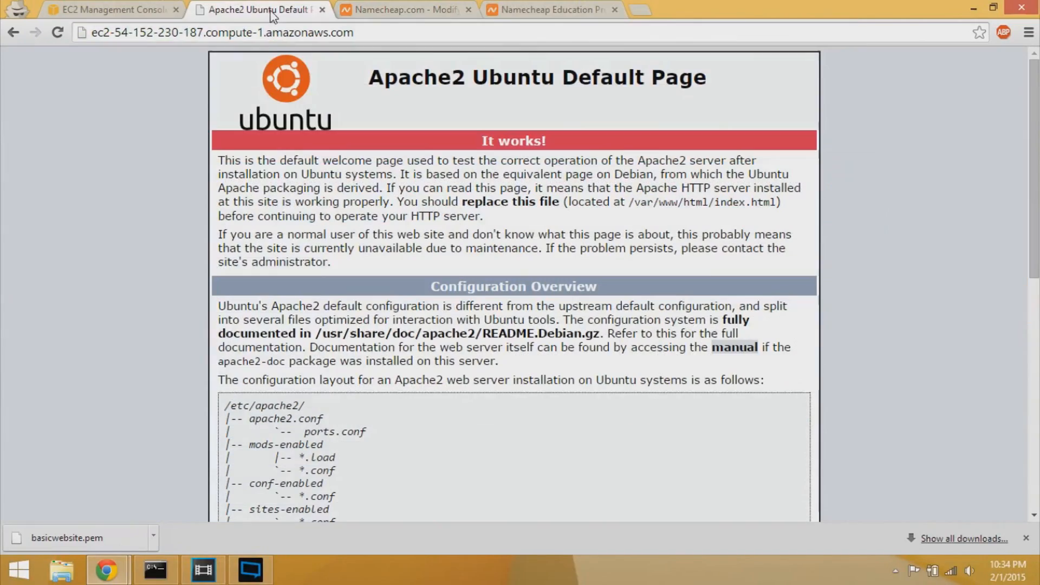
- Check the Apache page's address, then bring the SSH Command Prompt back in front
{"action": "left_click", "coordinate": [138, 34]}
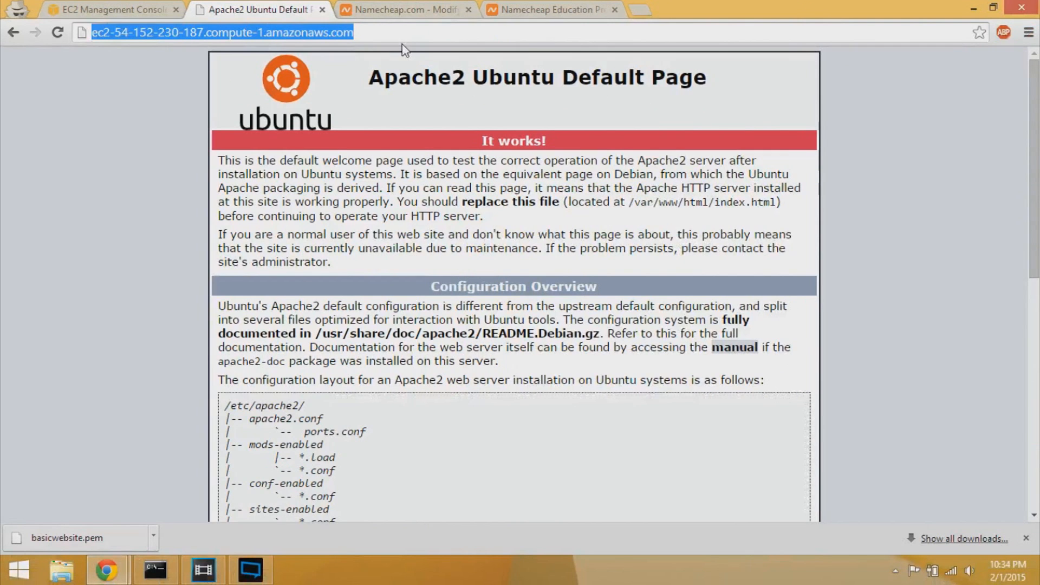
{"action": "left_click", "coordinate": [156, 570]}
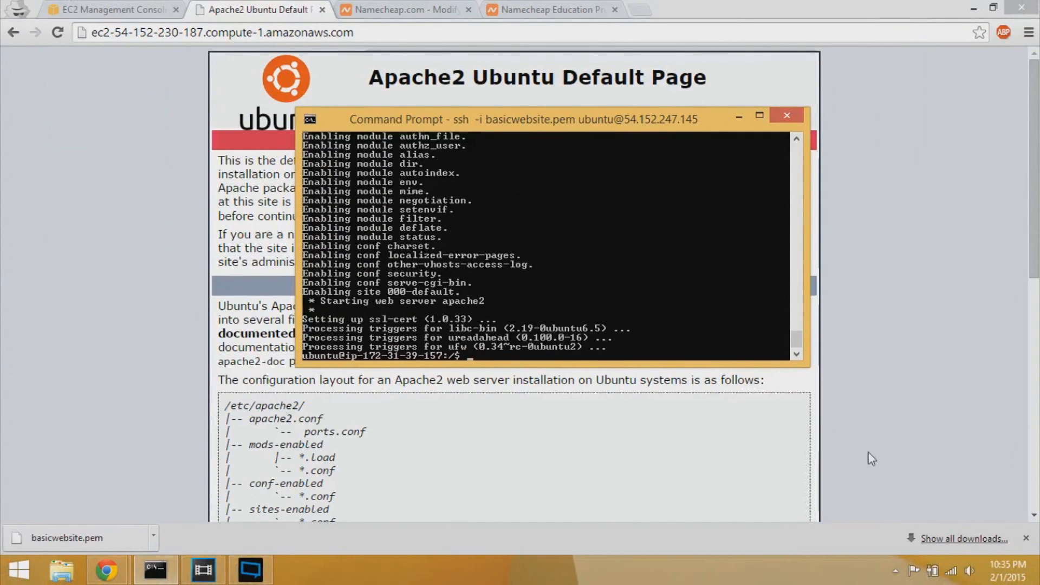
- Open a second Command Prompt window, move it aside, and type cd Desktop
{"action": "right_click", "coordinate": [147, 558]}
{"action": "right_click", "coordinate": [156, 570]}
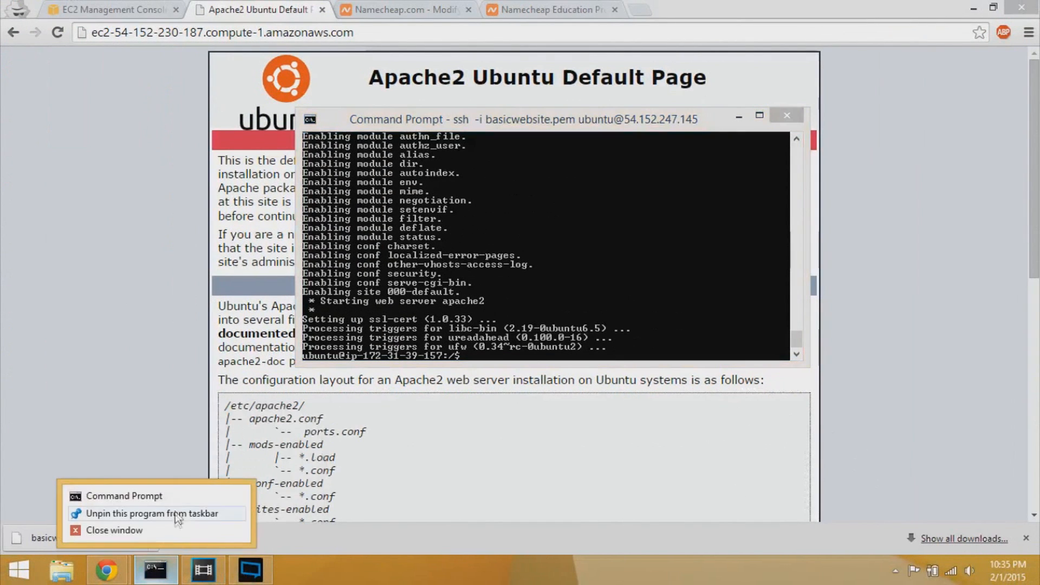
{"action": "left_click", "coordinate": [125, 496]}
{"action": "left_click_drag", "start_coordinate": [275, 62], "coordinate": [563, 222]}
{"action": "type", "text": "cd Desktop"}
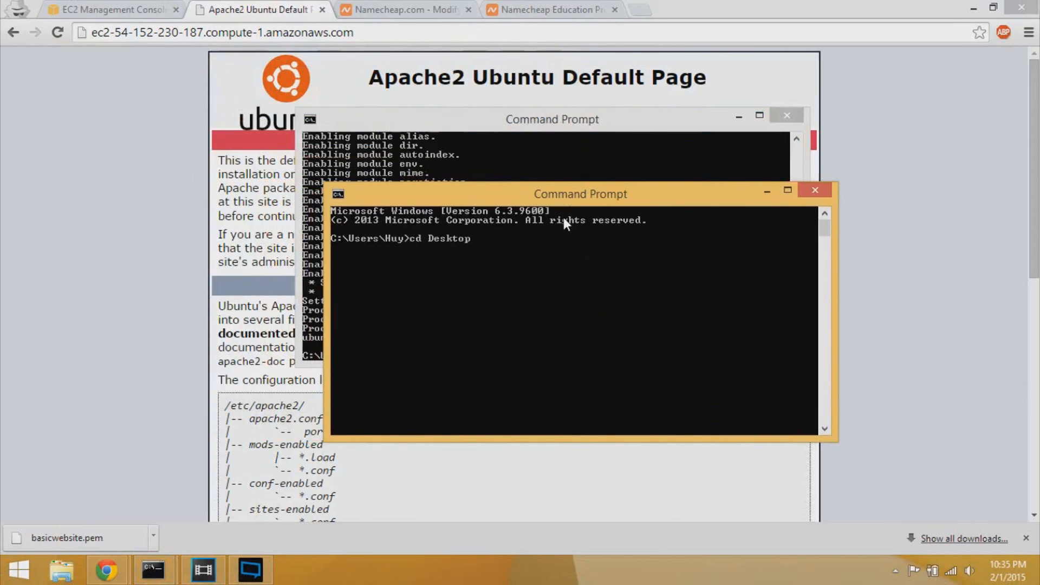
- Recall the earlier ssh command with the old IP erased, then select Chrome's address bar
{"action": "left_click", "coordinate": [553, 166]}
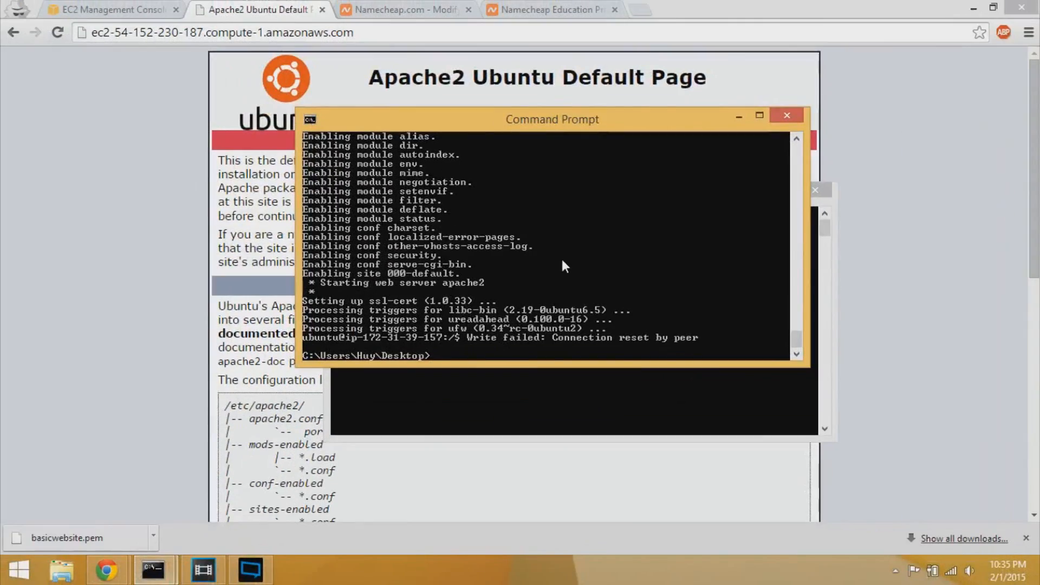
{"action": "key", "text": "Up"}
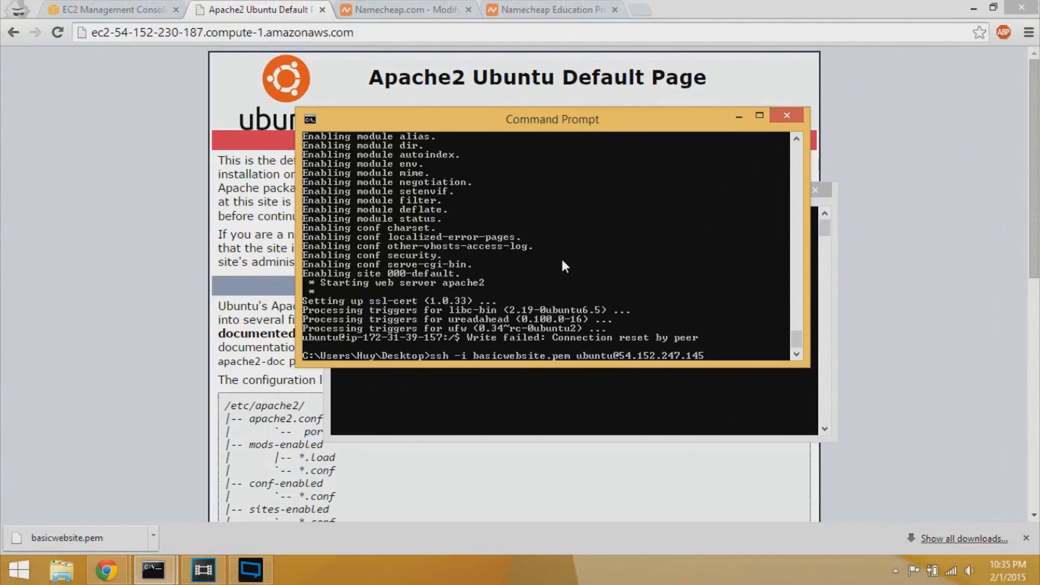
{"action": "key", "text": "BackSpace"}
{"action": "key", "text": "BackSpace"}
{"action": "key", "text": "BackSpace"}
{"action": "key", "text": "BackSpace"}
{"action": "key", "text": "BackSpace"}
{"action": "key", "text": "BackSpace"}
{"action": "key", "text": "BackSpace"}
{"action": "key", "text": "BackSpace"}
{"action": "key", "text": "BackSpace"}
{"action": "key", "text": "BackSpace"}
{"action": "key", "text": "BackSpace"}
{"action": "key", "text": "BackSpace"}
{"action": "key", "text": "BackSpace"}
{"action": "key", "text": "BackSpace"}
{"action": "left_click", "coordinate": [472, 50]}
{"action": "left_click_drag", "start_coordinate": [356, 32], "coordinate": [91, 32]}
- Load cm4d.me in Chrome to confirm it shows the Apache default page, then return to EC2
{"action": "type", "text": "cm4d.me"}
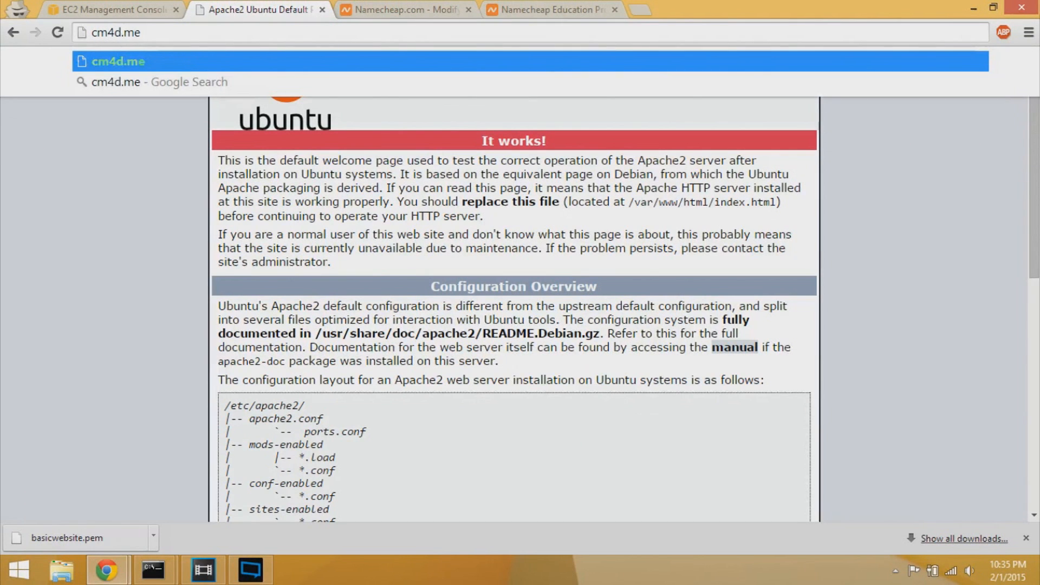
{"action": "key", "text": "Return"}
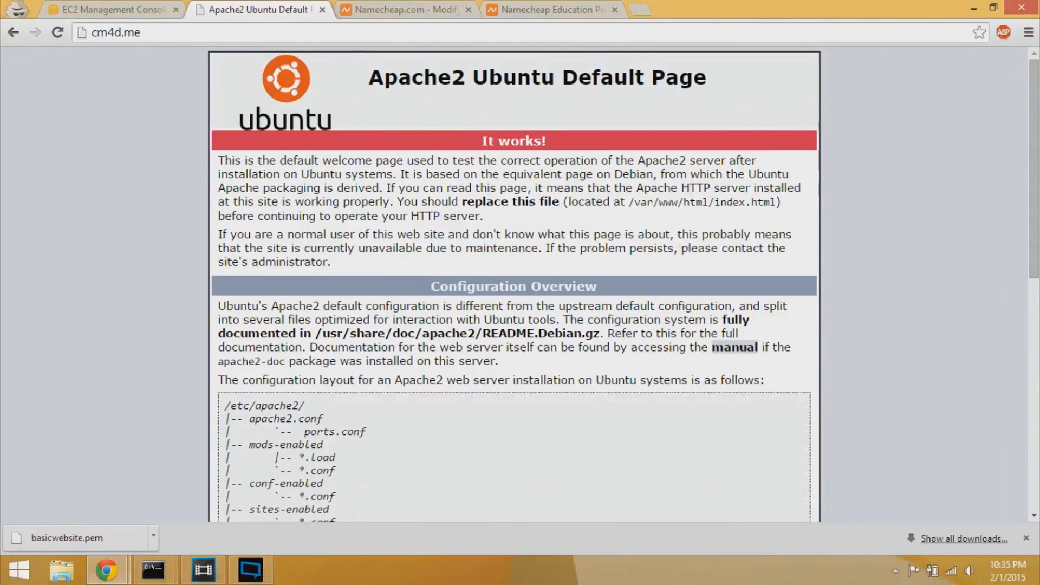
{"action": "left_click_drag", "start_coordinate": [369, 76], "coordinate": [694, 77]}
{"action": "left_click", "coordinate": [604, 102]}
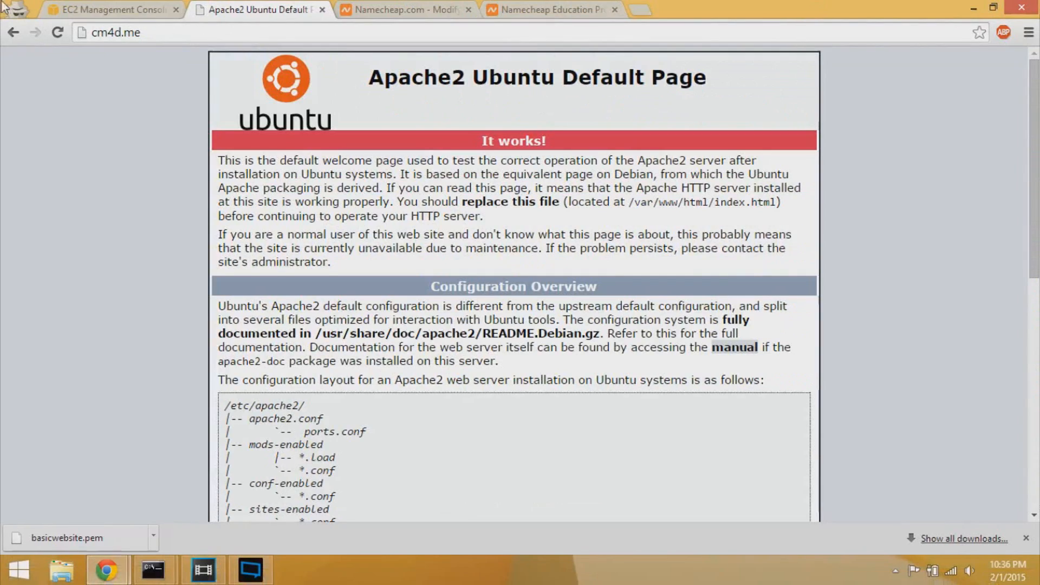
{"action": "left_click", "coordinate": [207, 20]}
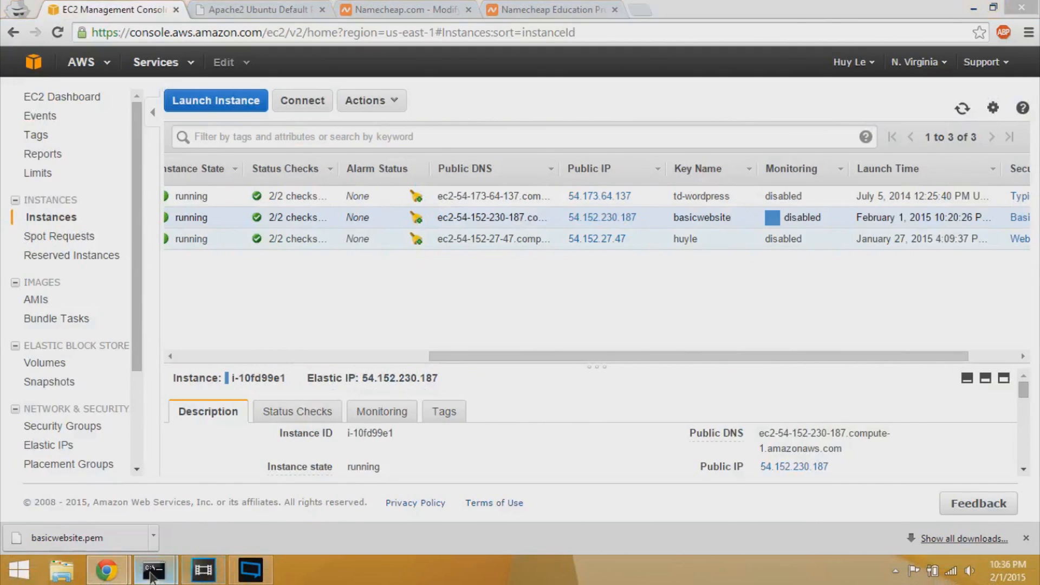
{"action": "mouse_move", "coordinate": [153, 569]}
{"action": "left_click", "coordinate": [97, 498]}
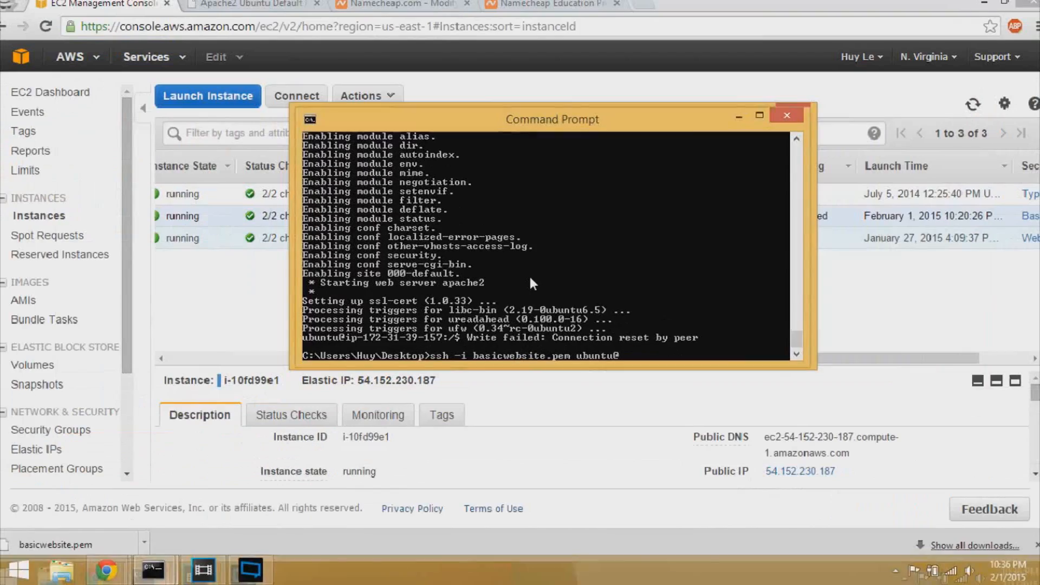
{"action": "type", "text": "cm4d.me"}
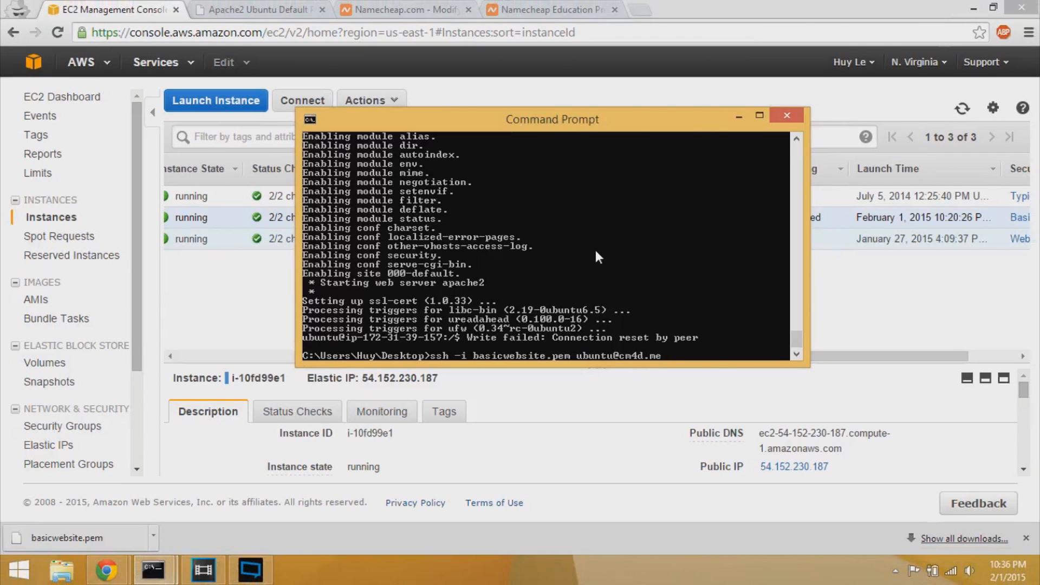
{"action": "key", "text": "Return"}
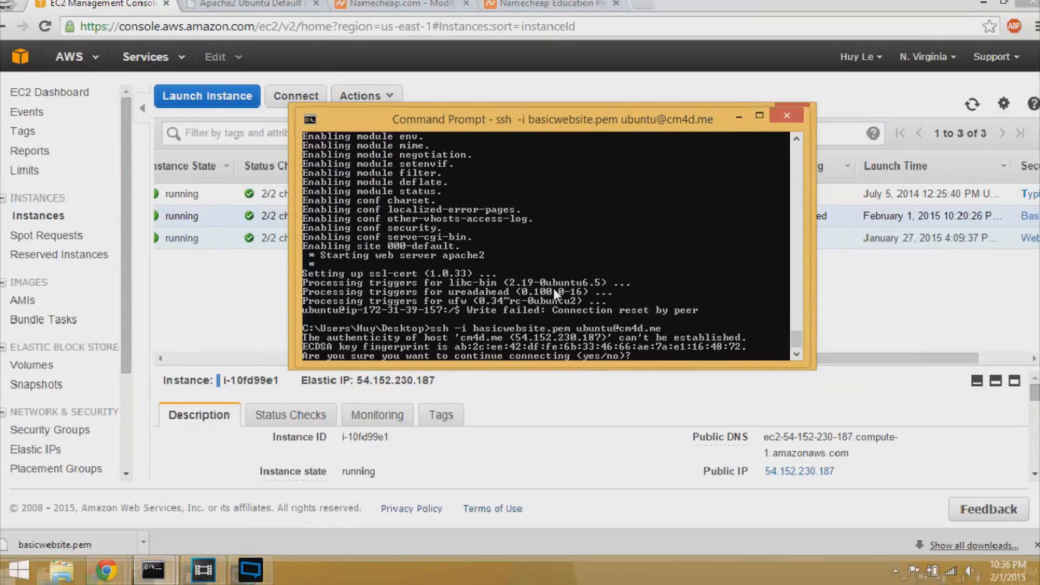
{"action": "type", "text": "y"}
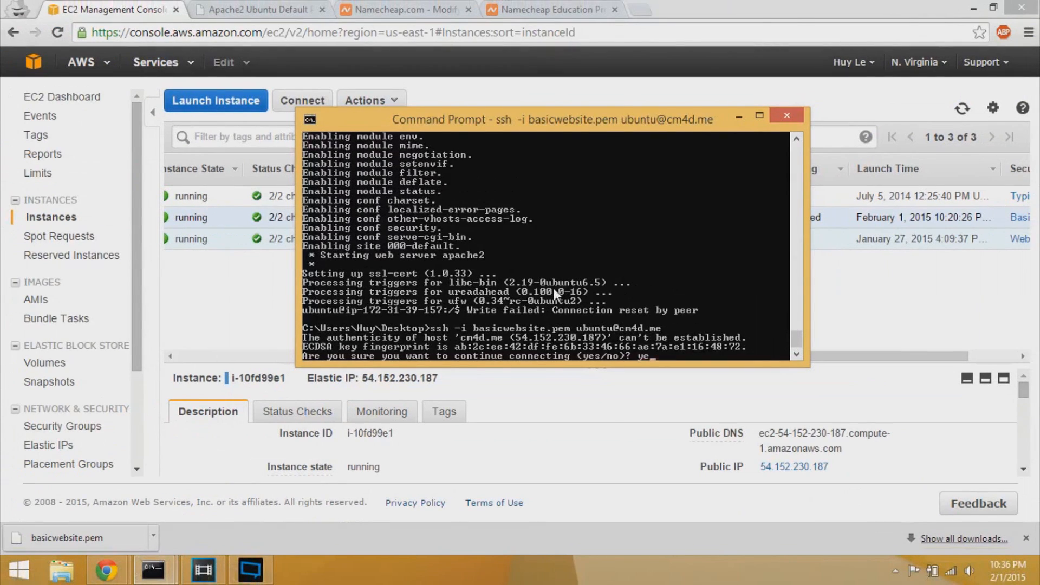
{"action": "type", "text": "es"}
{"action": "key", "text": "Return"}
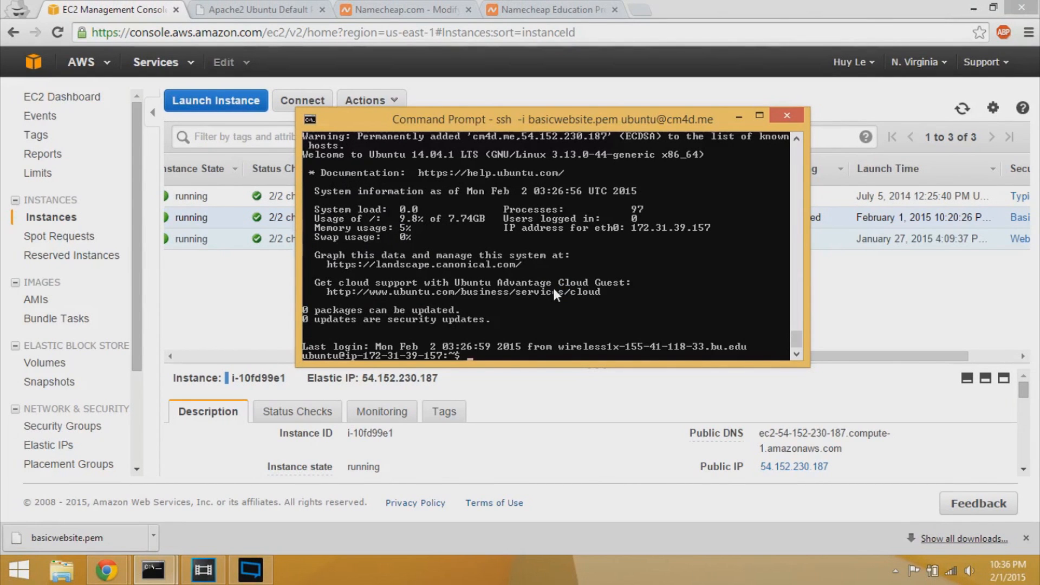
{"action": "type", "text": "cd /var/www/html"}
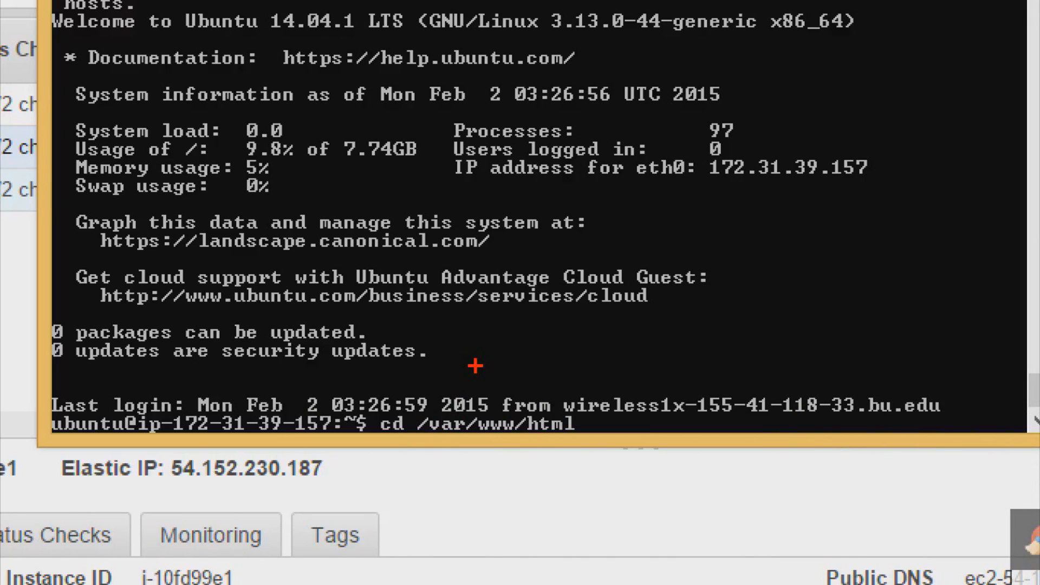
- Enter /var/www/html, list its files, and install nano with sudo apt-get install nano
{"action": "key", "text": "Return"}
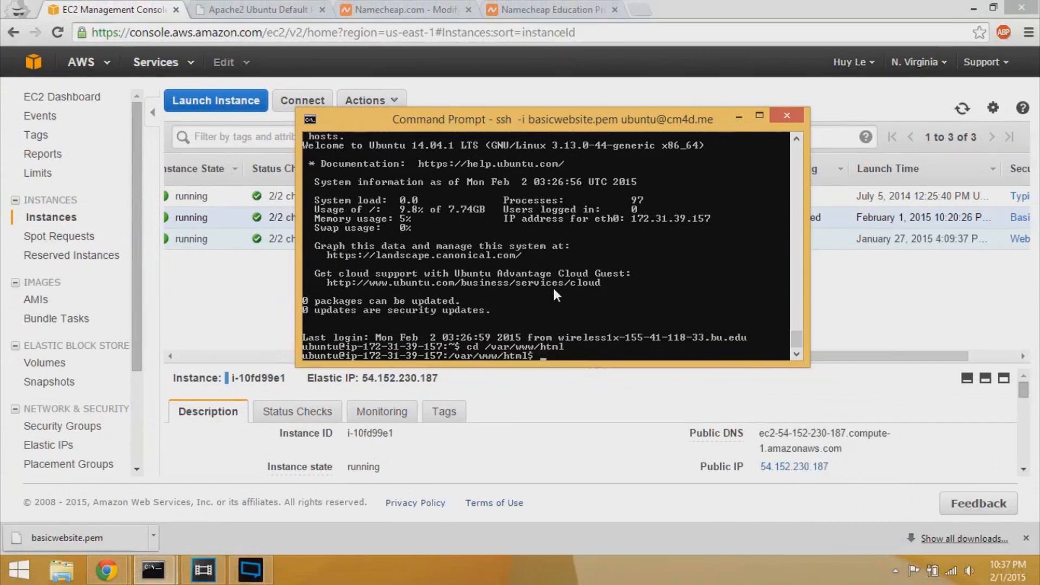
{"action": "type", "text": "ls"}
{"action": "key", "text": "Return"}
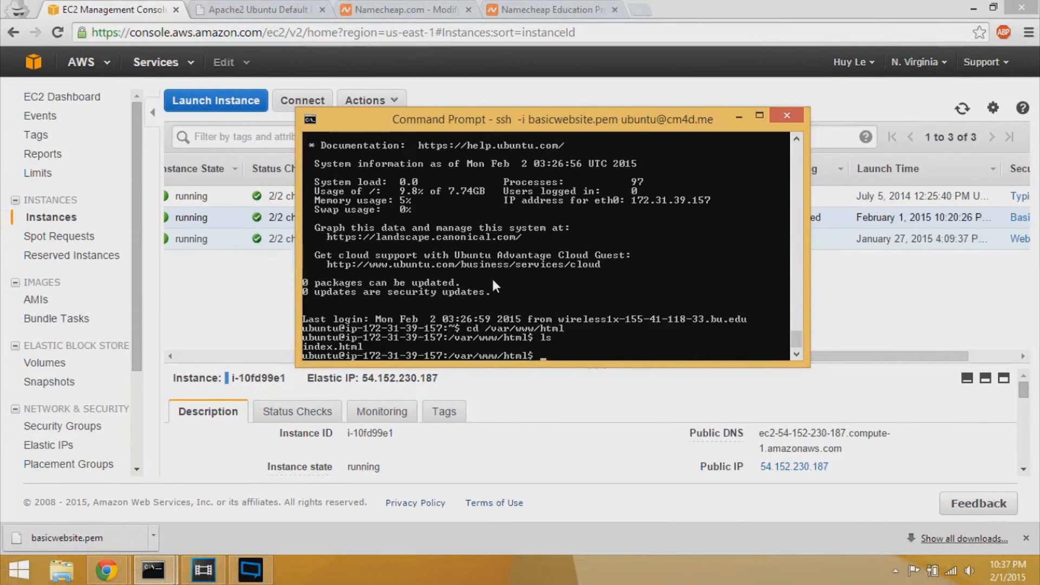
{"action": "type", "text": "sudo apt-get install"}
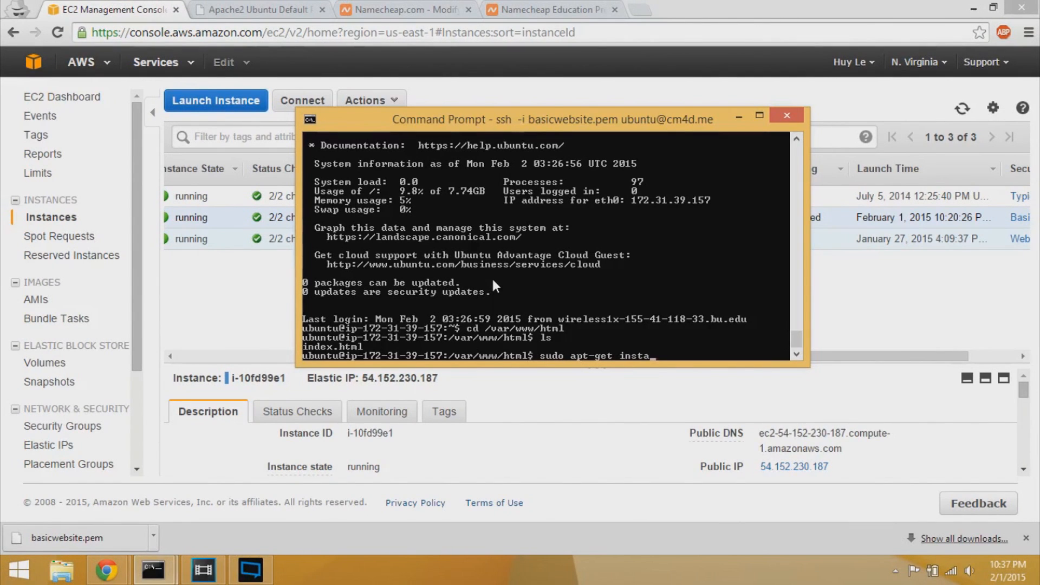
{"action": "type", "text": " nano"}
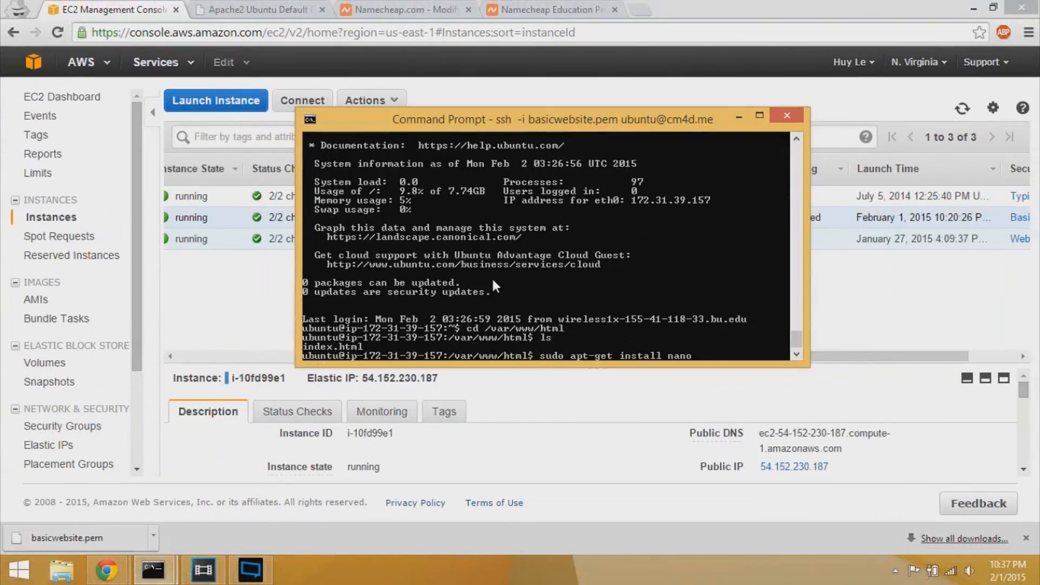
{"action": "key", "text": "Return"}
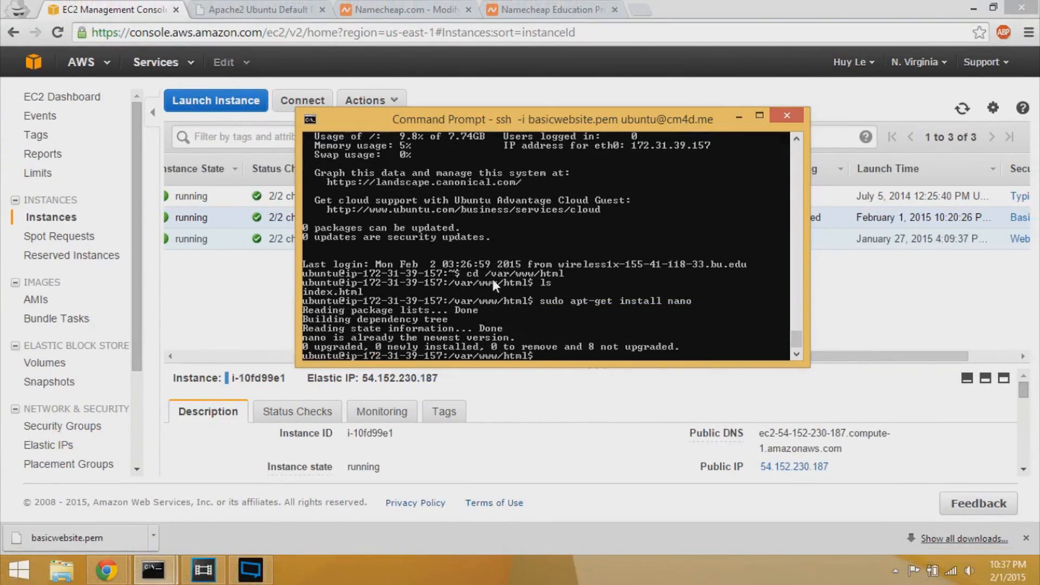
- Open index.html with sudo nano index.html, correcting the mistyped file name first
{"action": "type", "text": "nano inde.xhtml"}
{"action": "key", "text": "BackSpace"}
{"action": "key", "text": "BackSpace"}
{"action": "key", "text": "BackSpace"}
{"action": "key", "text": "BackSpace"}
{"action": "key", "text": "BackSpace"}
{"action": "key", "text": "BackSpace"}
{"action": "type", "text": "x.html"}
{"action": "key", "text": "Home"}
{"action": "type", "text": "sudo"}
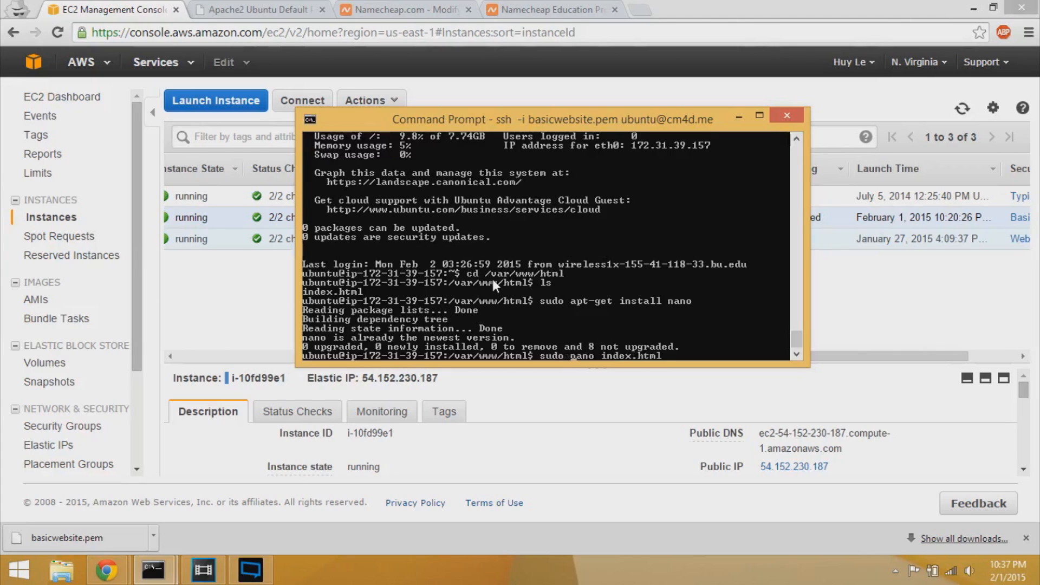
{"action": "key", "text": "End"}
{"action": "key", "text": "Return"}
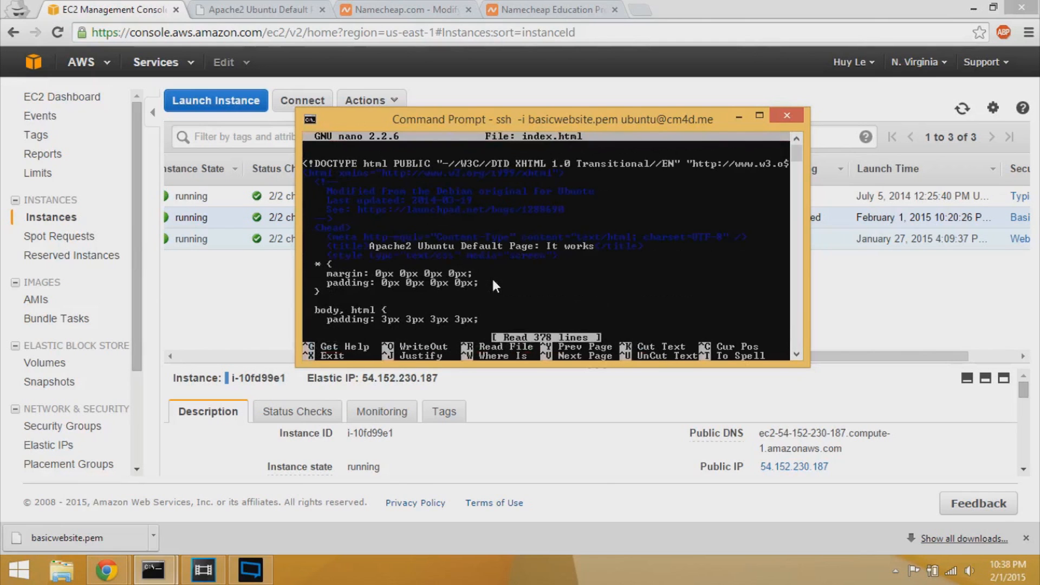
- Scroll down index.html, check the cm4d.me tab in Chrome, then return to the ssh window
{"action": "key", "text": "Down"}
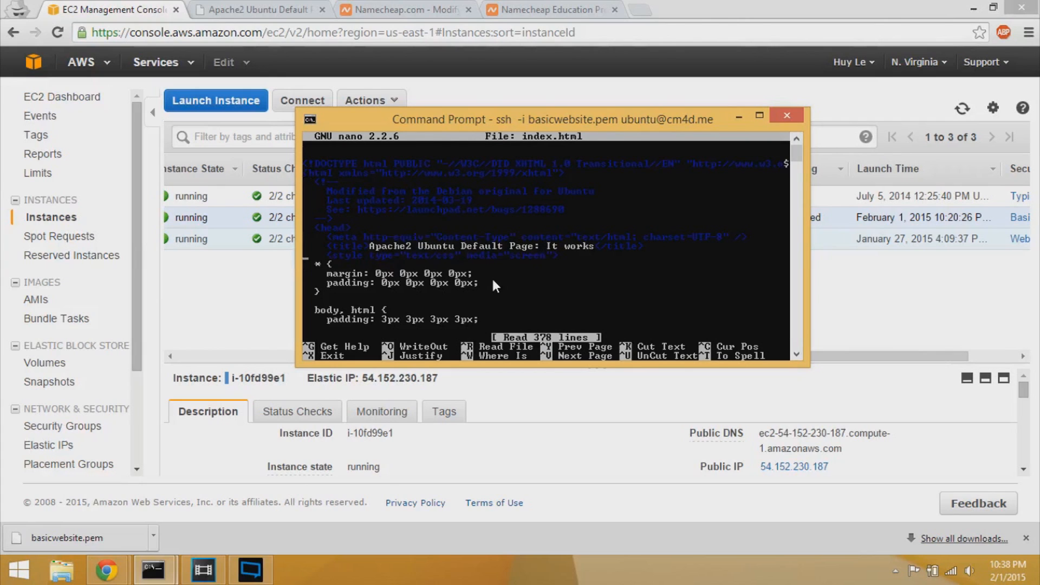
{"action": "key", "text": "Down"}
{"action": "key", "text": "Down"}
{"action": "key", "text": "Down"}
{"action": "key", "text": "Down"}
{"action": "left_click", "coordinate": [256, 8]}
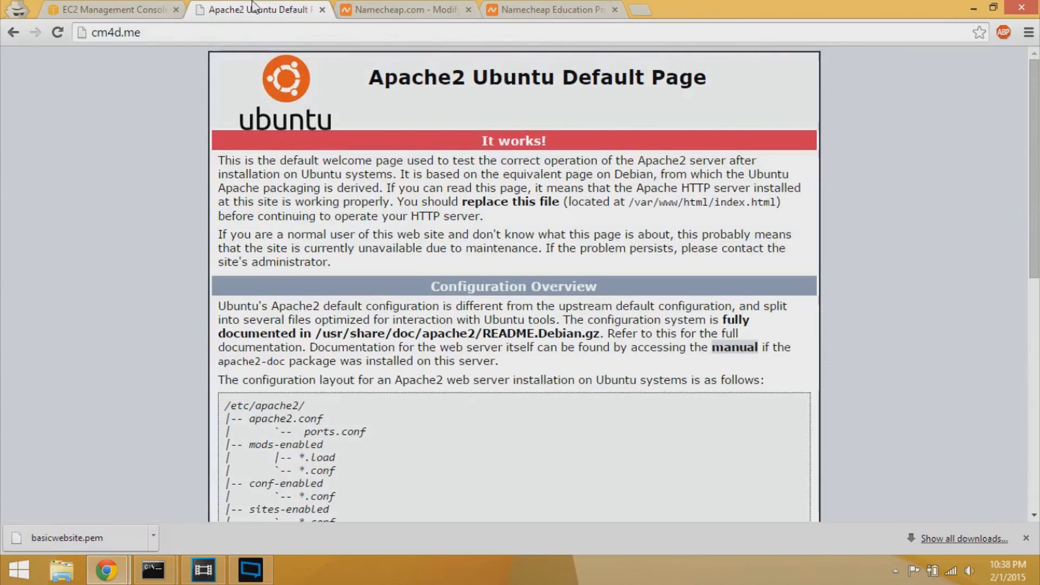
{"action": "left_click", "coordinate": [209, 33]}
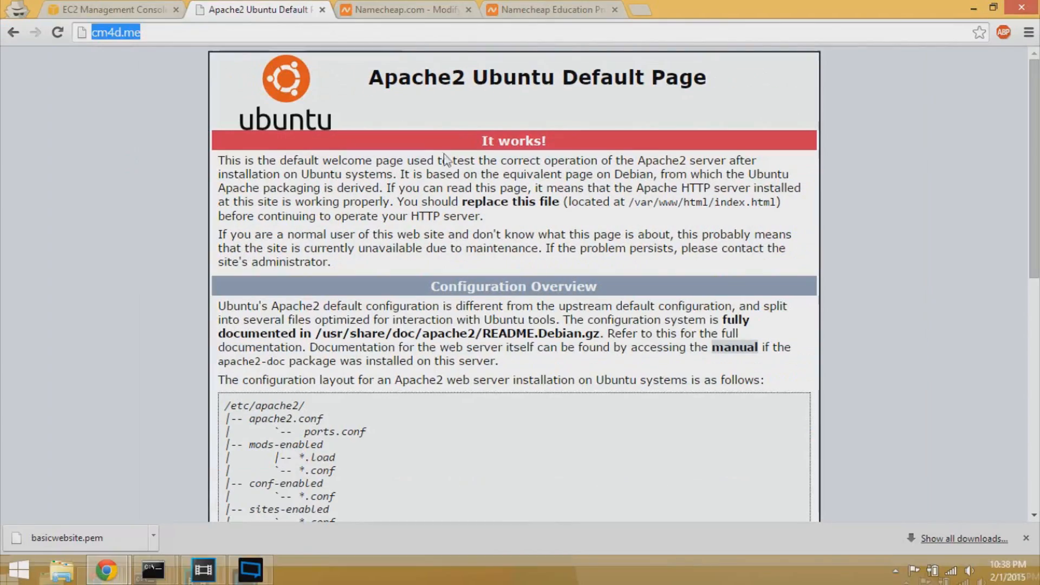
{"action": "left_click", "coordinate": [153, 569]}
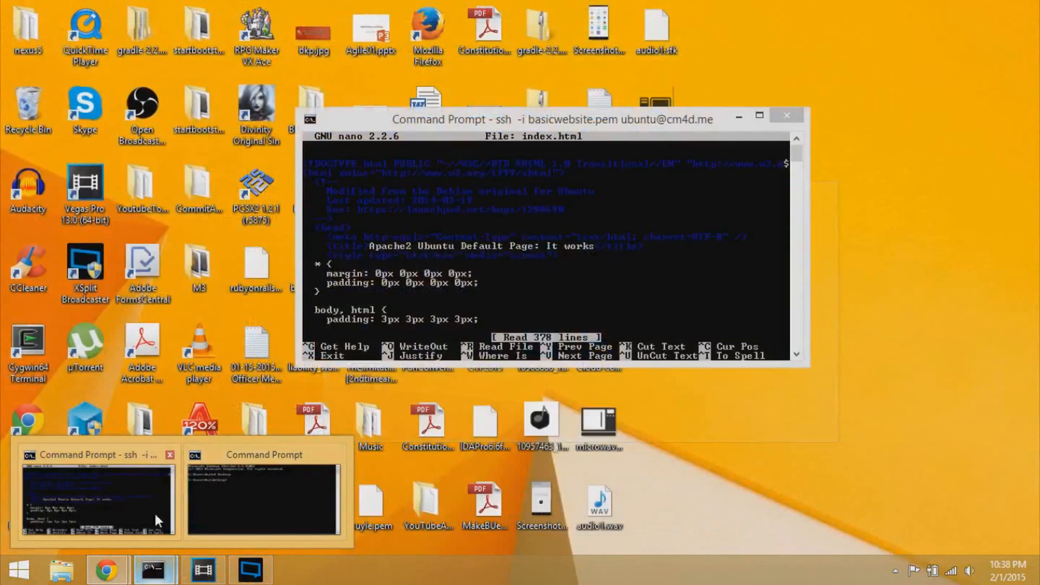
{"action": "left_click", "coordinate": [155, 511]}
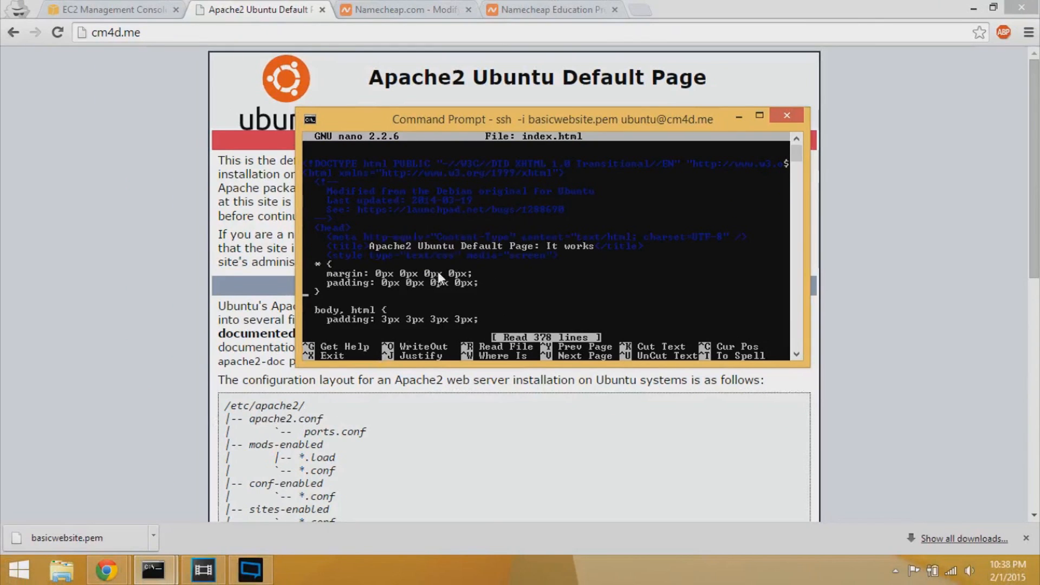
- Remove stray characters near the DOCTYPE line and exit nano without saving
{"action": "key", "text": "Up"}
{"action": "key", "text": "Up"}
{"action": "key", "text": "Up"}
{"action": "key", "text": "Up"}
{"action": "key", "text": "Right"}
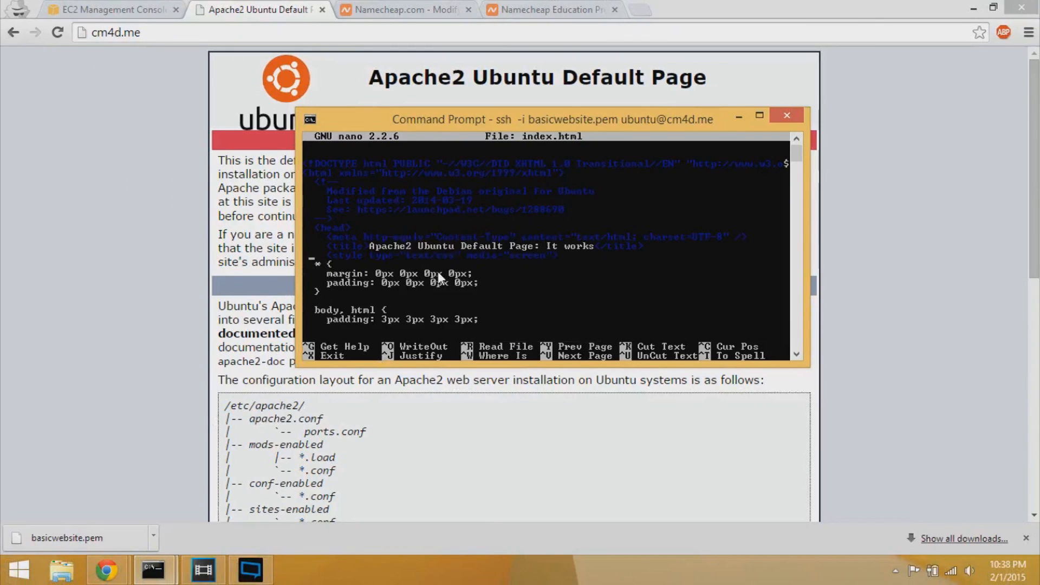
{"action": "key", "text": "Up"}
{"action": "key", "text": "Up"}
{"action": "key", "text": "Up"}
{"action": "key", "text": "Up"}
{"action": "key", "text": "Up"}
{"action": "key", "text": "Up"}
{"action": "key", "text": "Up"}
{"action": "key", "text": "Up"}
{"action": "key", "text": "Up"}
{"action": "type", "text": "dd"}
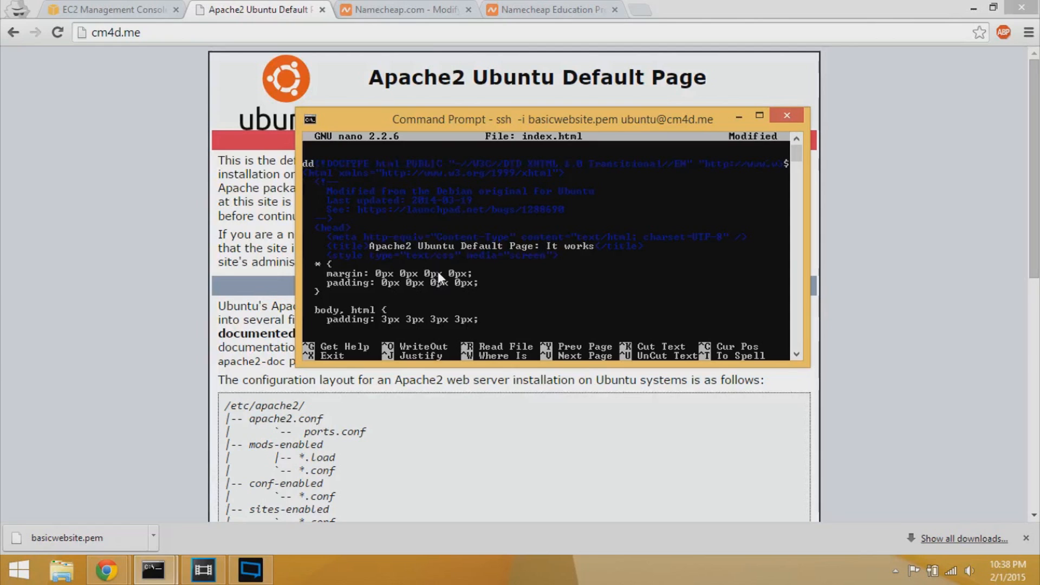
{"action": "key", "text": "BackSpace"}
{"action": "key", "text": "BackSpace"}
{"action": "key", "text": "Delete"}
{"action": "key", "text": "Delete"}
{"action": "key", "text": "Delete"}
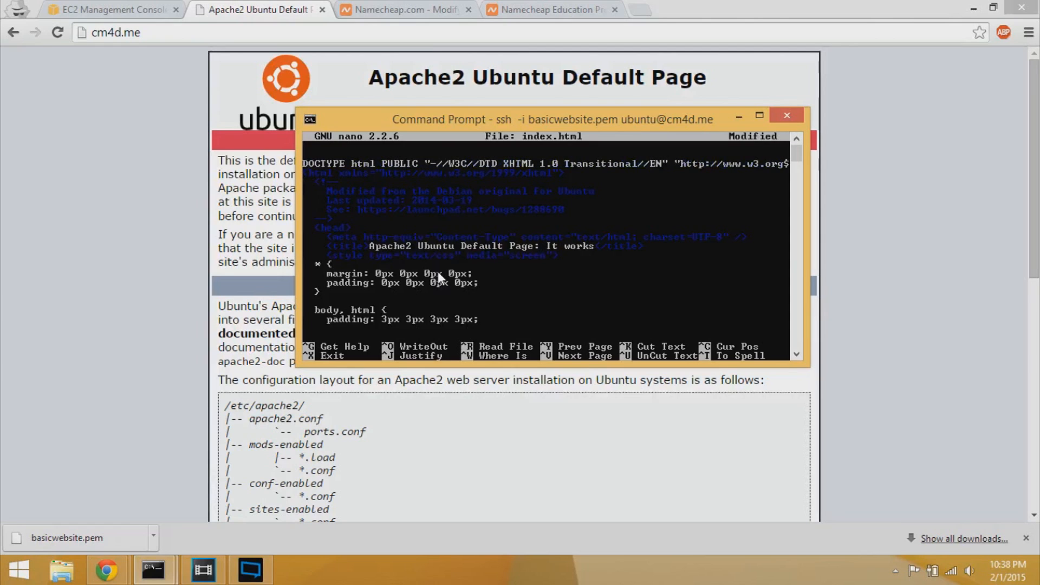
{"action": "key", "text": "Delete"}
{"action": "key", "text": "Delete"}
{"action": "key", "text": "Delete"}
{"action": "key", "text": "Delete"}
{"action": "key", "text": "Delete"}
{"action": "key", "text": "Delete"}
{"action": "key", "text": "Delete"}
{"action": "key", "text": "Delete"}
{"action": "key", "text": "Delete"}
{"action": "key", "text": "Delete"}
{"action": "key", "text": "Delete"}
{"action": "key", "text": "Delete"}
{"action": "key", "text": "Delete"}
{"action": "key", "text": "Delete"}
{"action": "key", "text": "Delete"}
{"action": "key", "text": "Delete"}
{"action": "key", "text": "Delete"}
{"action": "key", "text": "Delete"}
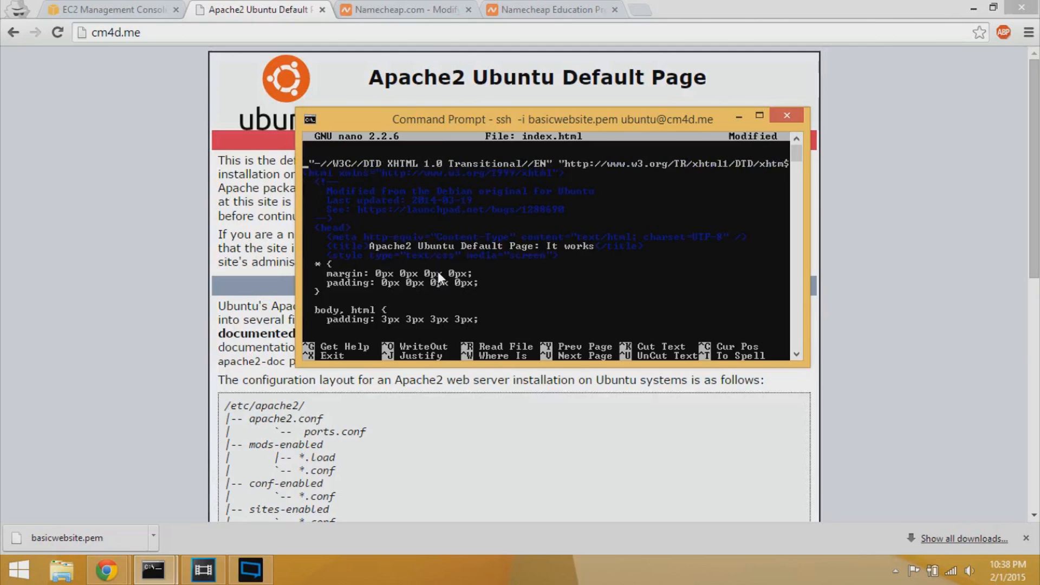
{"action": "key", "text": "ctrl+x"}
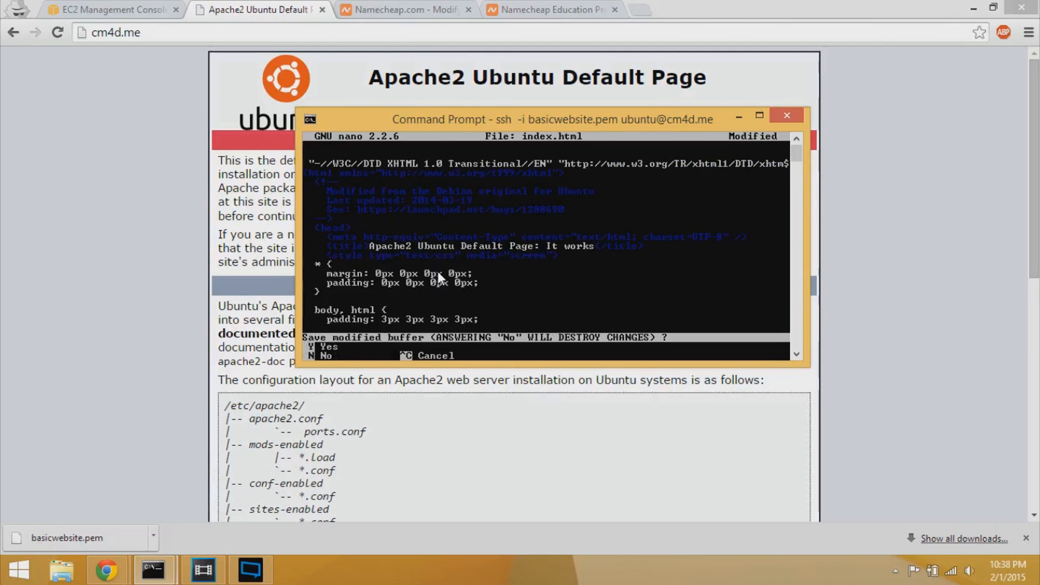
{"action": "key", "text": "n"}
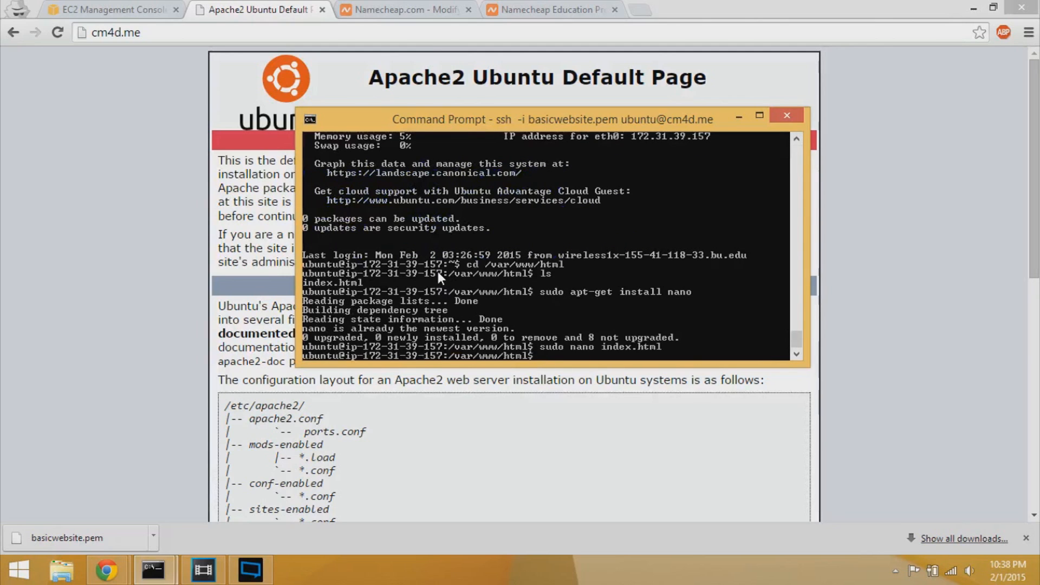
- Delete index.html with sudo rm and create a new empty one with sudo nano index.html
{"action": "type", "text": "sudo rm index.html"}
{"action": "key", "text": "Return"}
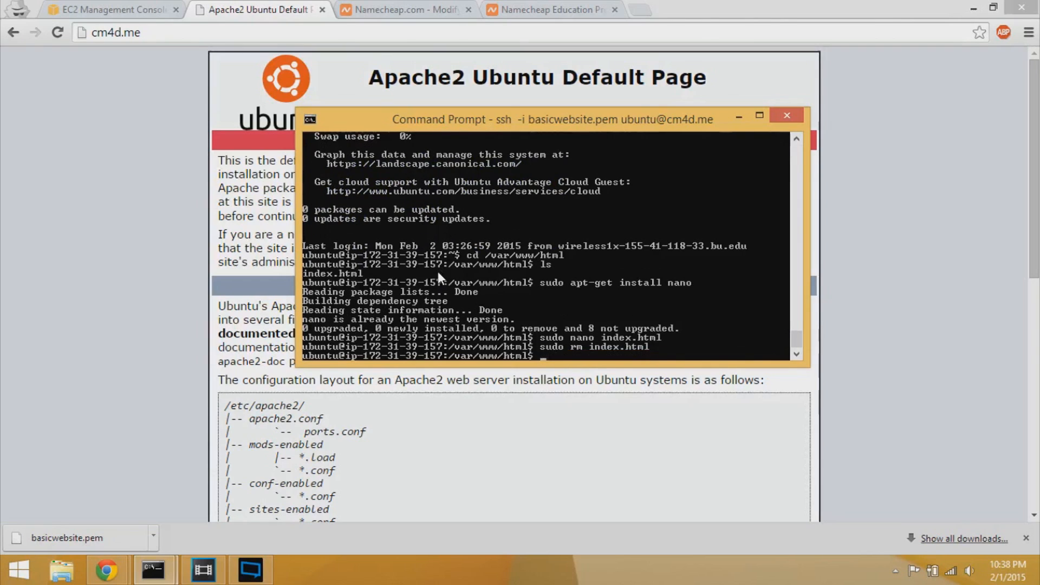
{"action": "type", "text": "sudo nano index.html"}
{"action": "key", "text": "Return"}
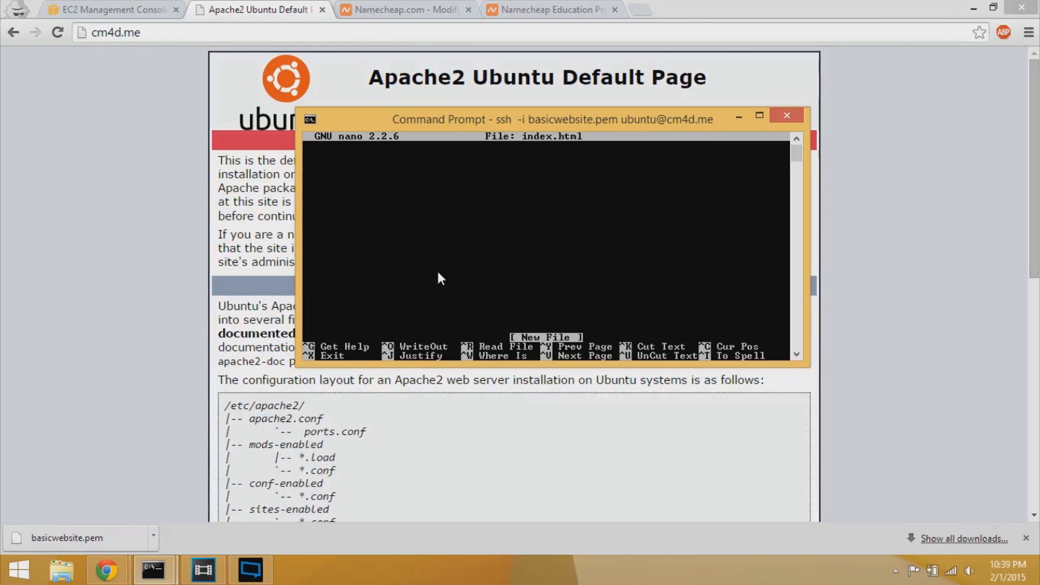
- Type Hello world, save the file as index.html, and exit nano
{"action": "type", "text": "Hello world"}
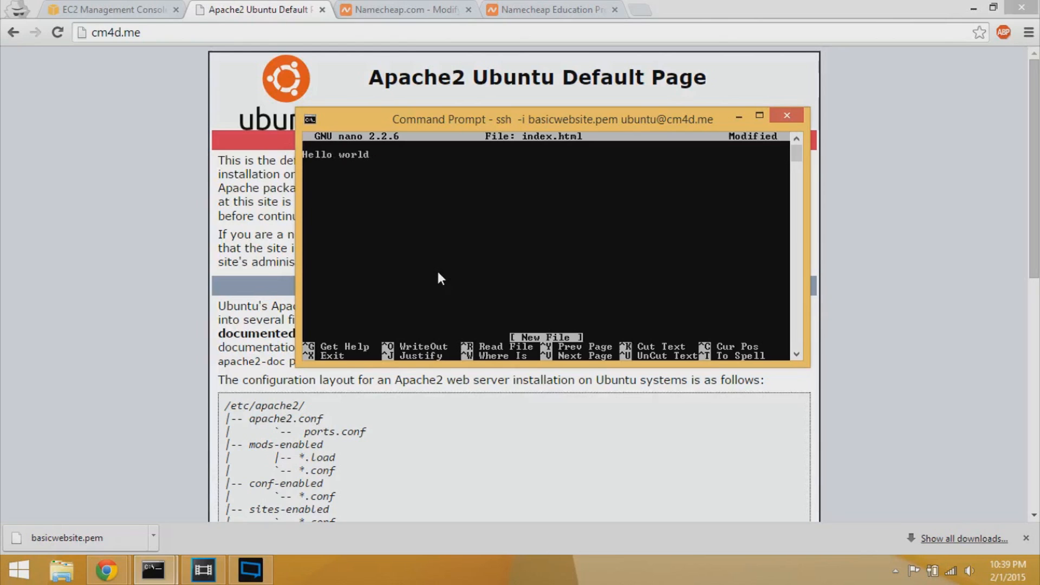
{"action": "key", "text": "ctrl+o"}
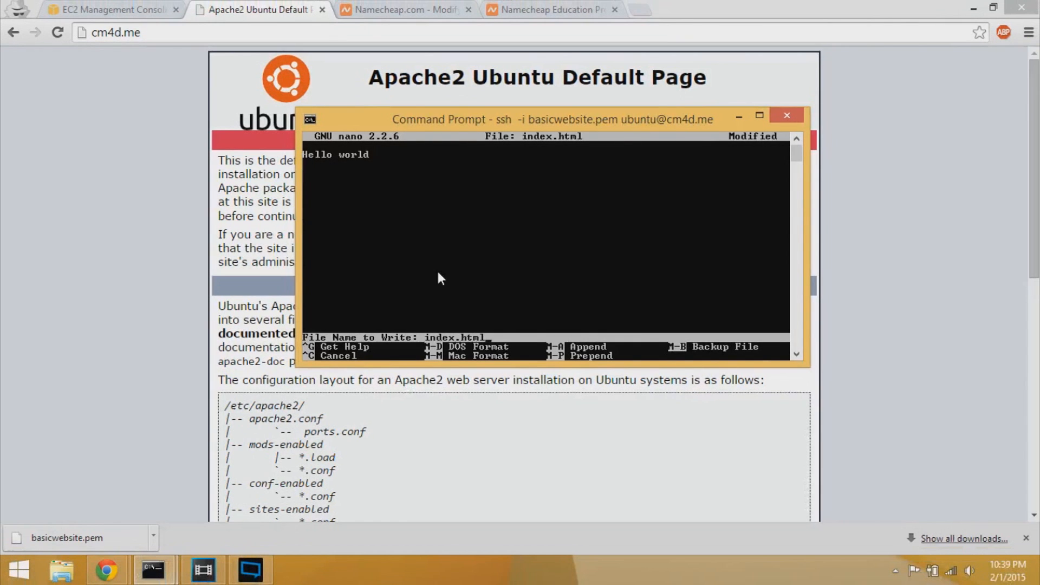
{"action": "key", "text": "Return"}
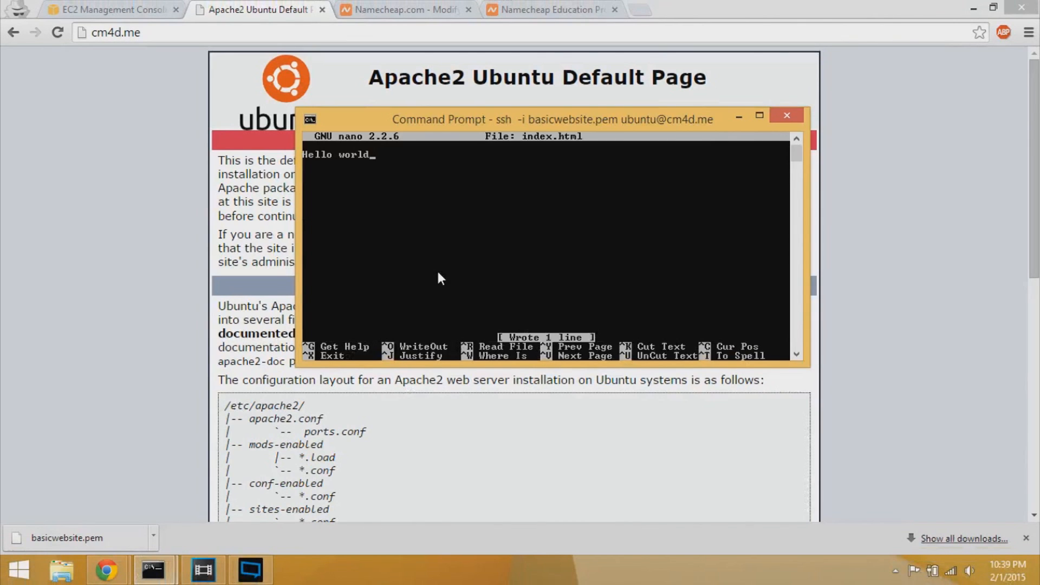
{"action": "key", "text": "ctrl+x"}
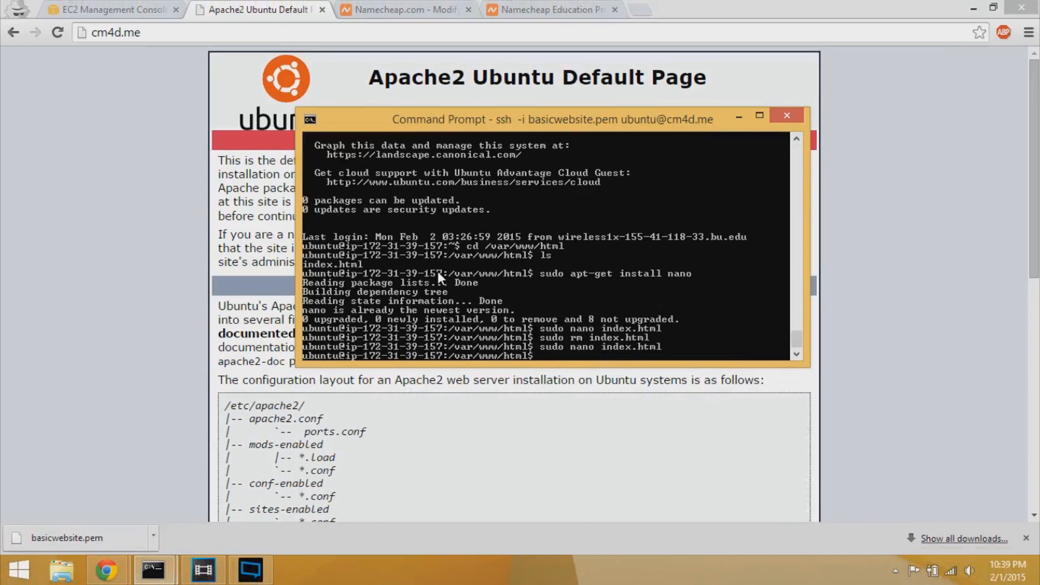
- Return to Chrome's cm4d.me tab and reload it to check for the Hello world page
{"action": "left_click", "coordinate": [209, 240]}
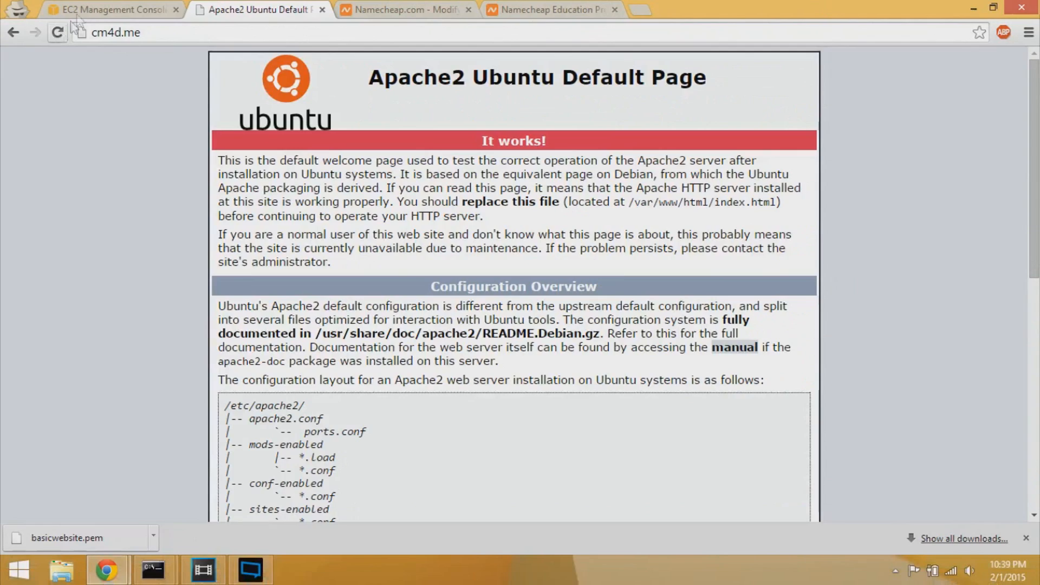
{"action": "left_click", "coordinate": [86, 9]}
{"action": "left_click", "coordinate": [366, 8]}
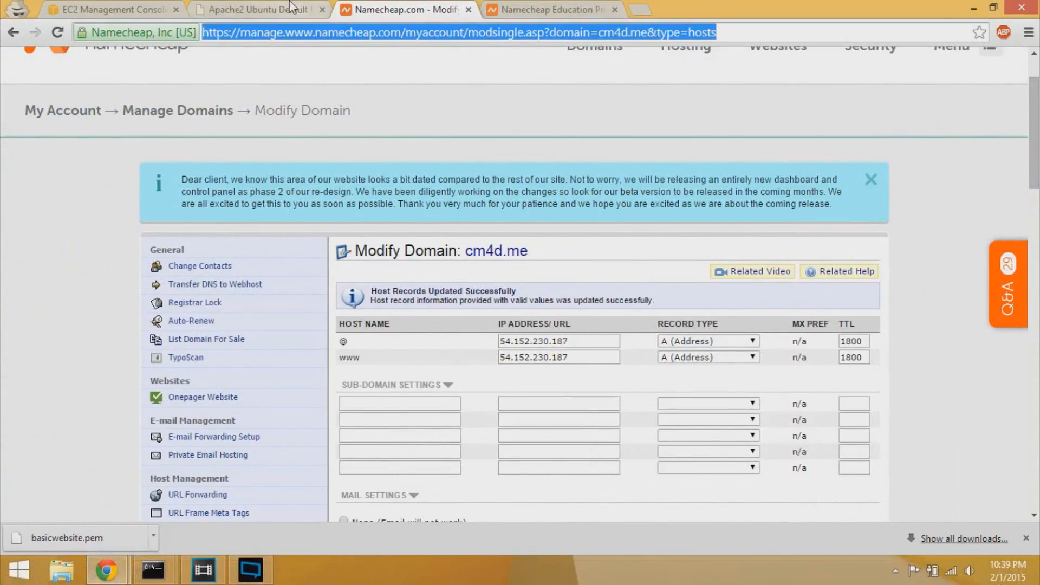
{"action": "left_click", "coordinate": [260, 9]}
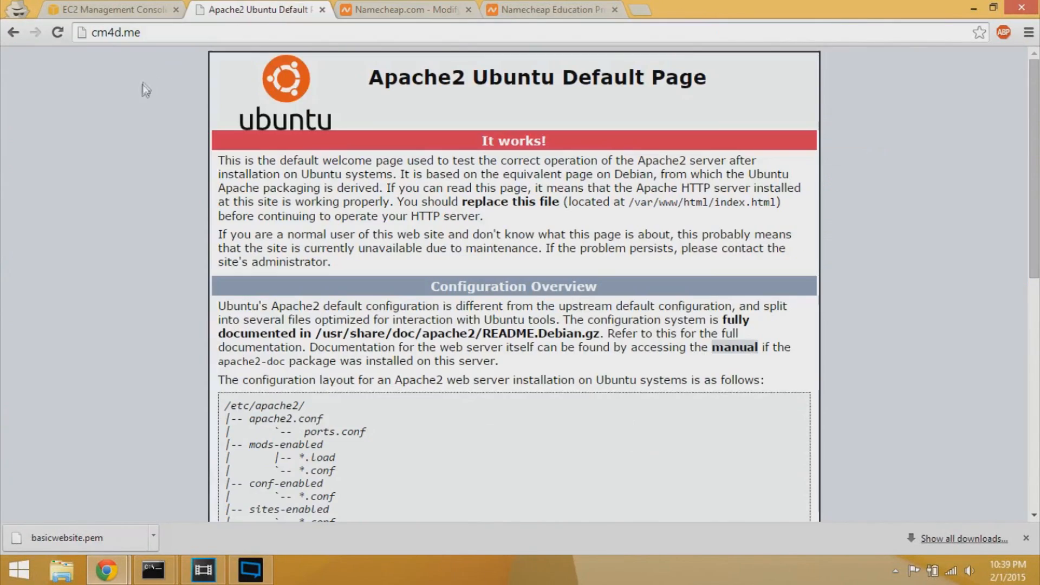
{"action": "left_click", "coordinate": [58, 33]}
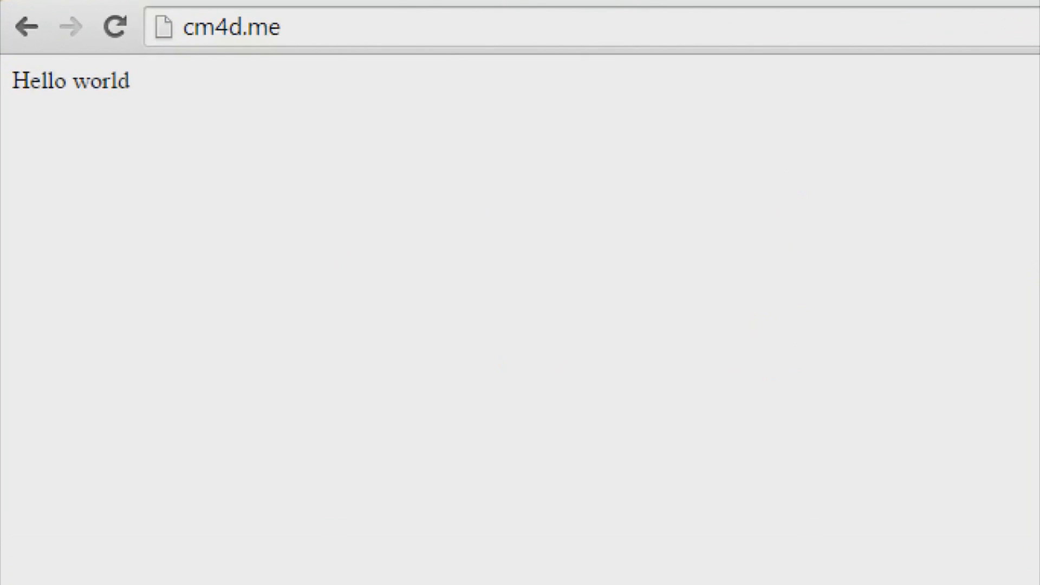